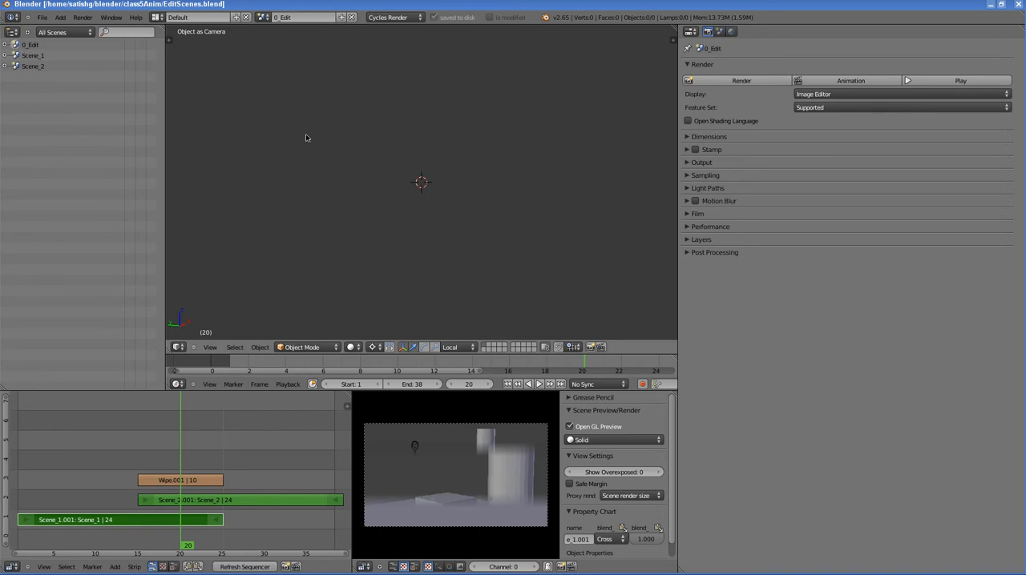
# Step: Start a new file by reloading the start-up file
pyautogui.click(44, 20)
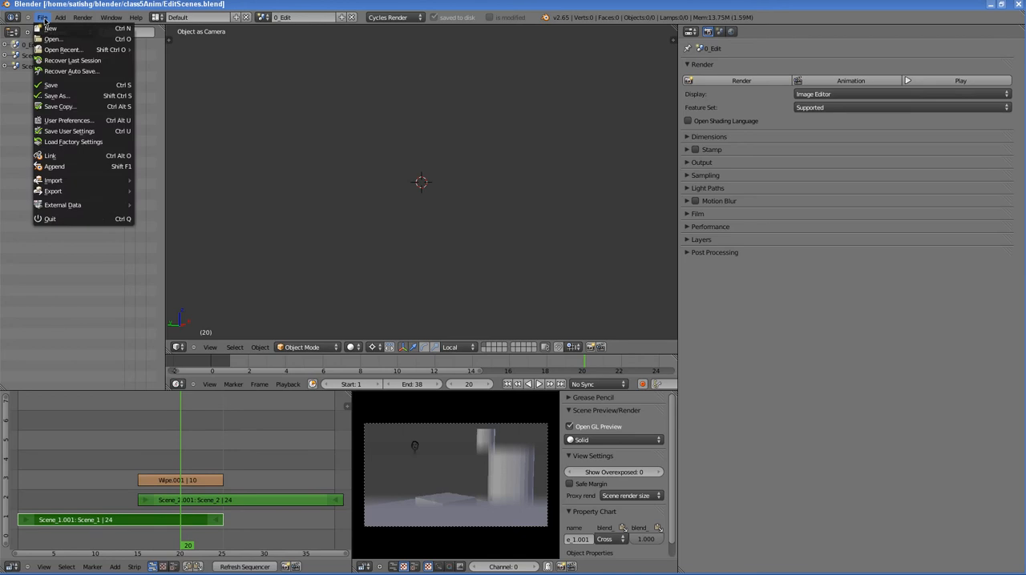
pyautogui.click(50, 29)
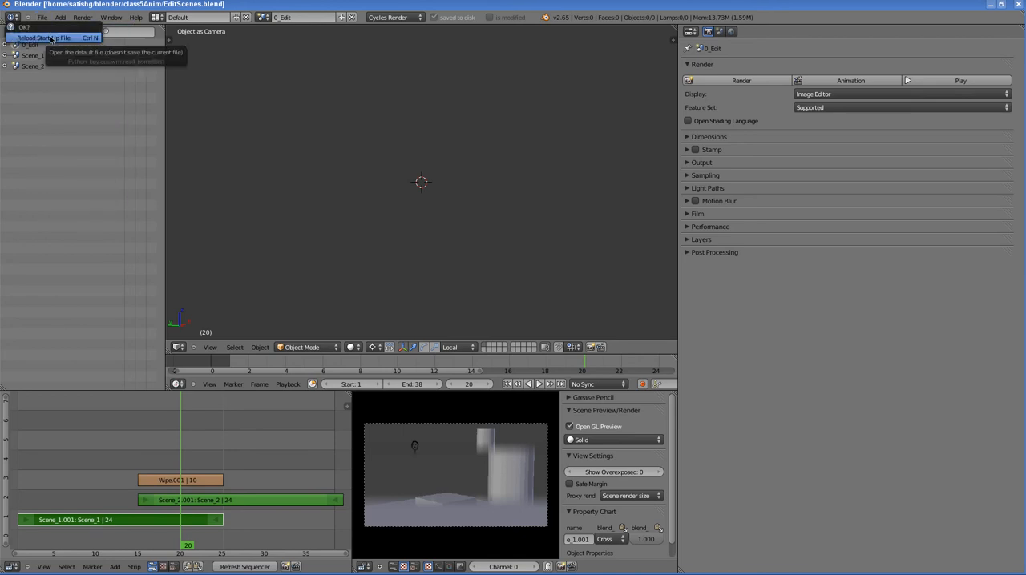
pyautogui.click(50, 38)
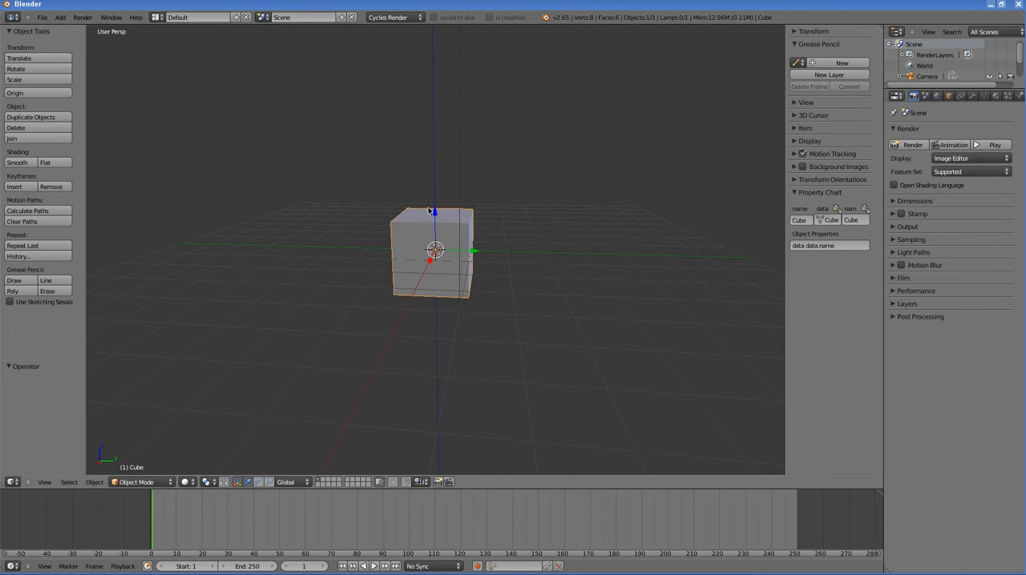
# Step: Delete all the default objects, including the cube, lamp and camera, from the start-up scene
pyautogui.scroll(-5, 429, 211)
pyautogui.scroll(2, 401, 199)
pyautogui.moveTo(304, 210); pyautogui.dragTo(447, 222, button='middle')
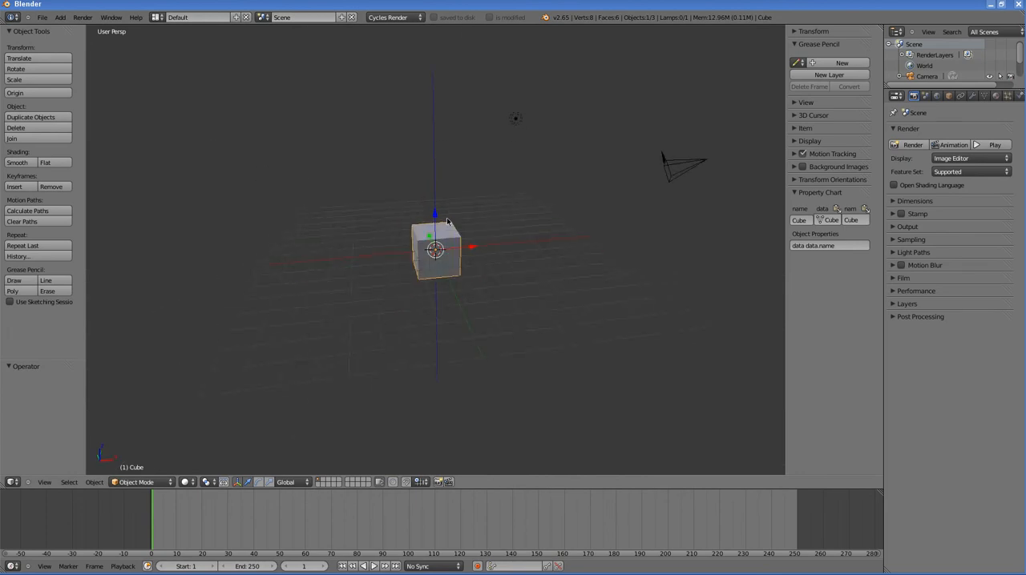
pyautogui.press('a')
pyautogui.press('a')
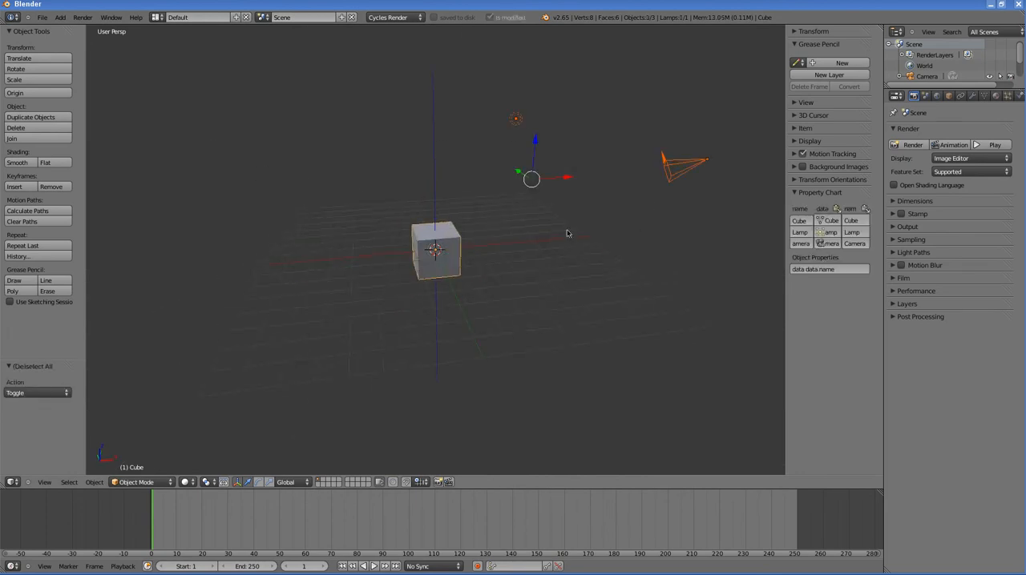
pyautogui.press('x')
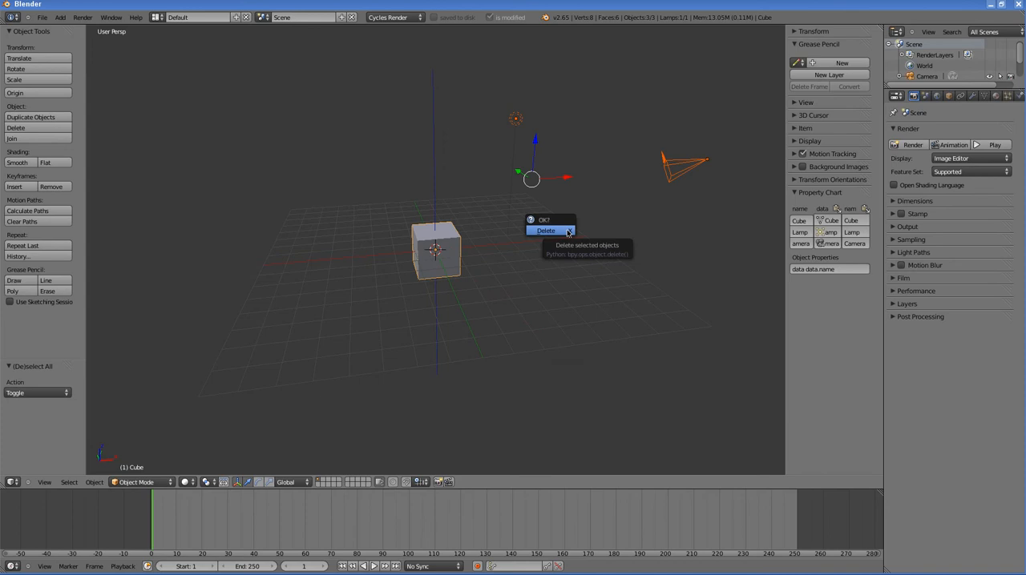
pyautogui.click(568, 233)
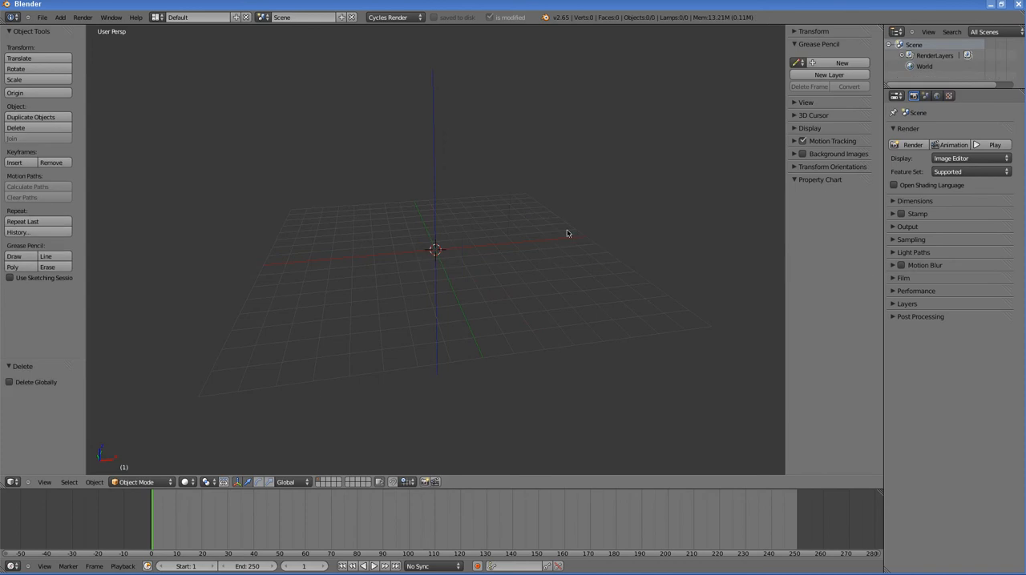
# Step: Append the scene Scene_1 from EditScenes.blend in the class5Anim folder
pyautogui.click(43, 19)
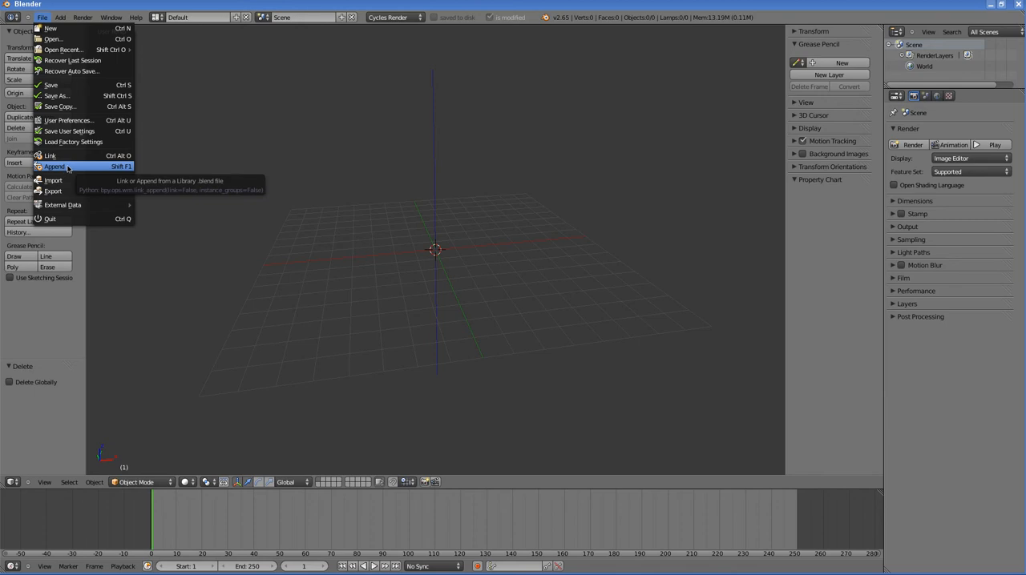
pyautogui.click(68, 167)
pyautogui.click(47, 220)
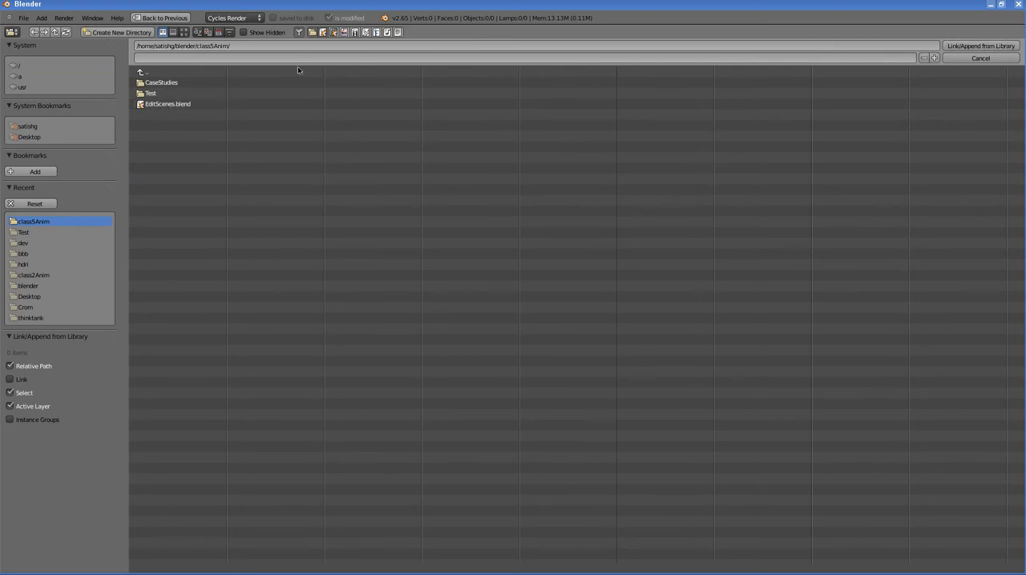
pyautogui.click(170, 105)
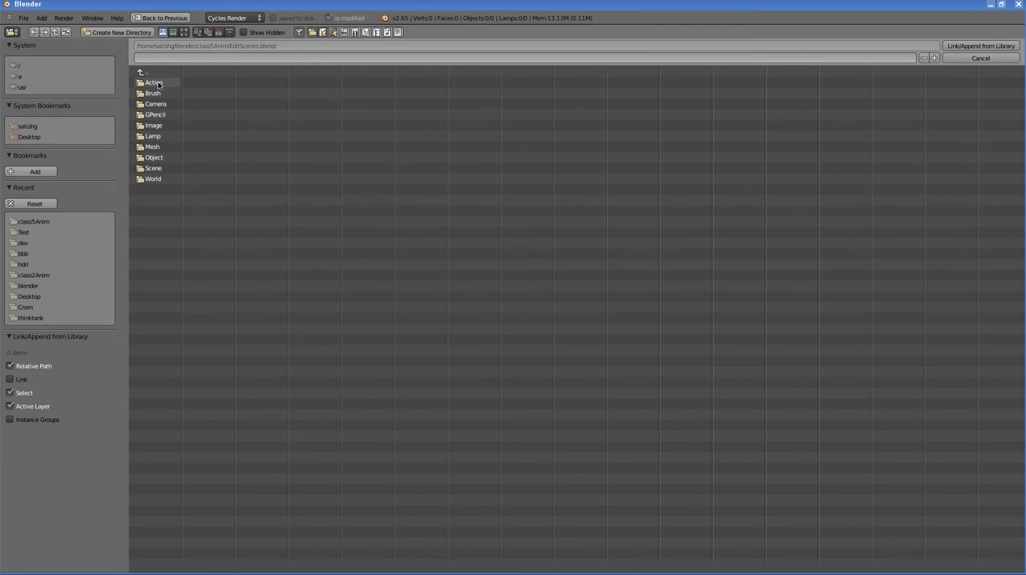
pyautogui.click(152, 169)
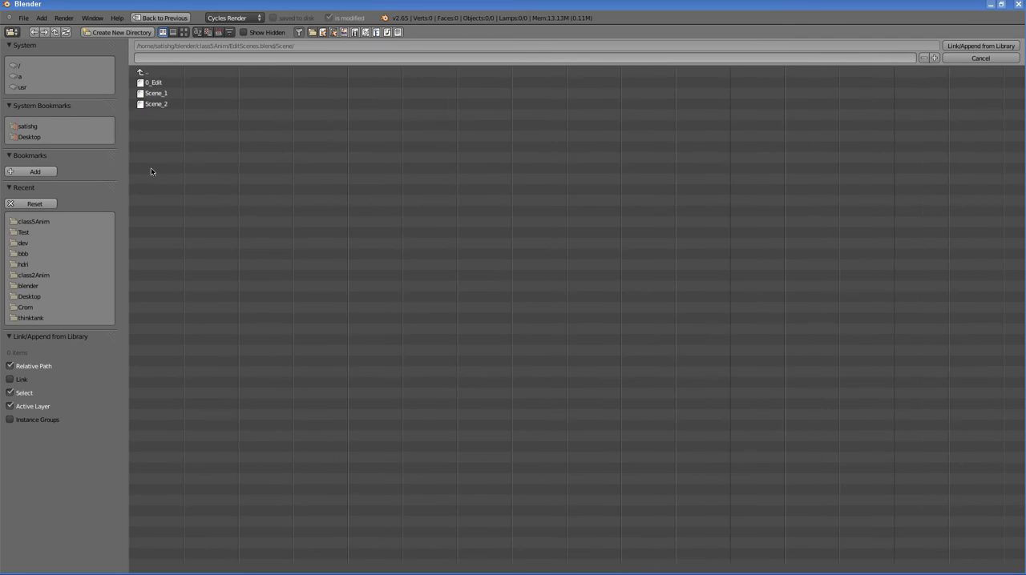
pyautogui.click(157, 94)
pyautogui.click(971, 47)
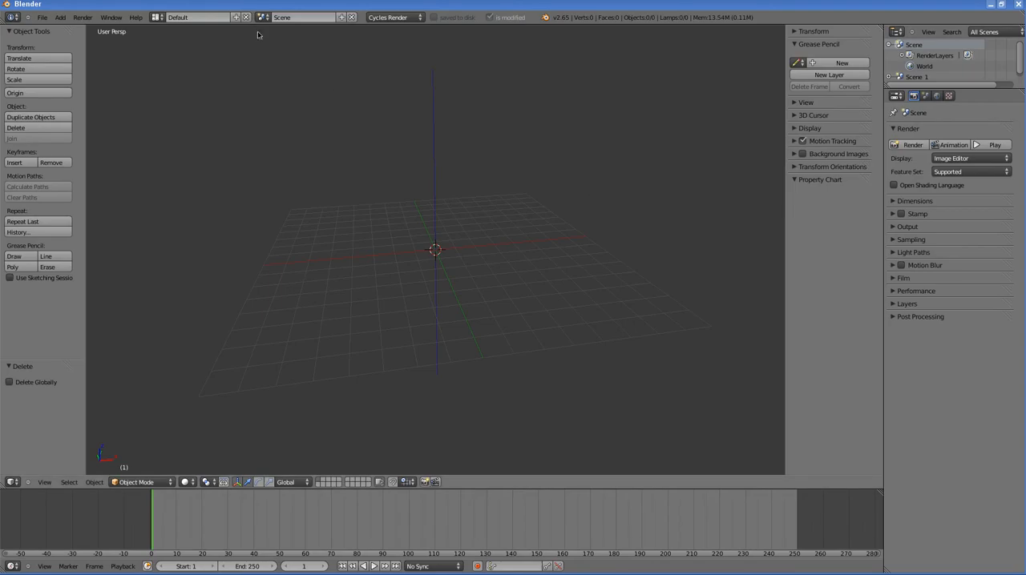
# Step: Delete the empty default scene named Scene from the file
pyautogui.click(352, 18)
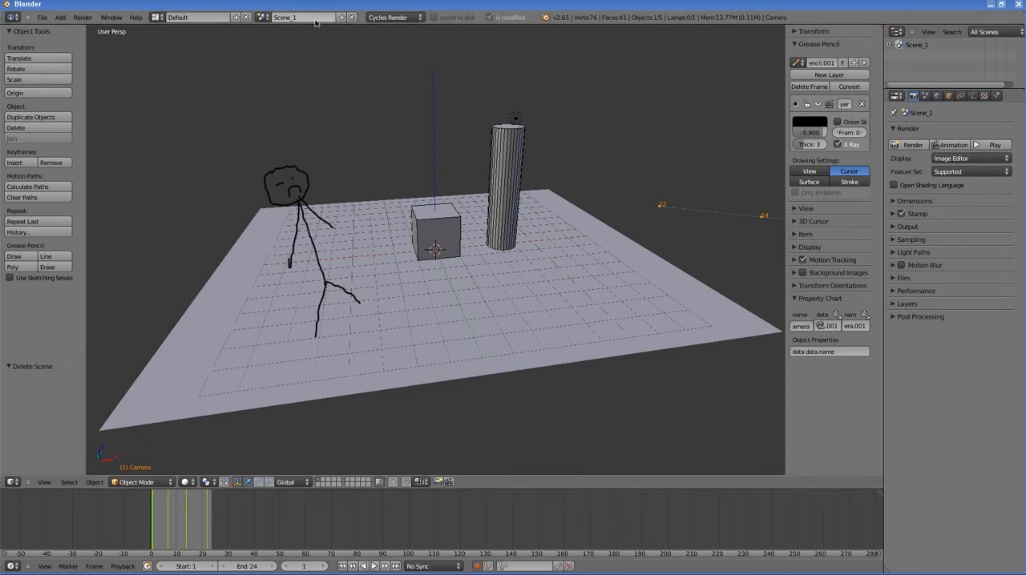
pyautogui.scroll(-4, 373, 218)
pyautogui.scroll(3, 375, 218)
pyautogui.scroll(-3, 376, 218)
pyautogui.moveTo(520, 219); pyautogui.dragTo(664, 201, button='middle')
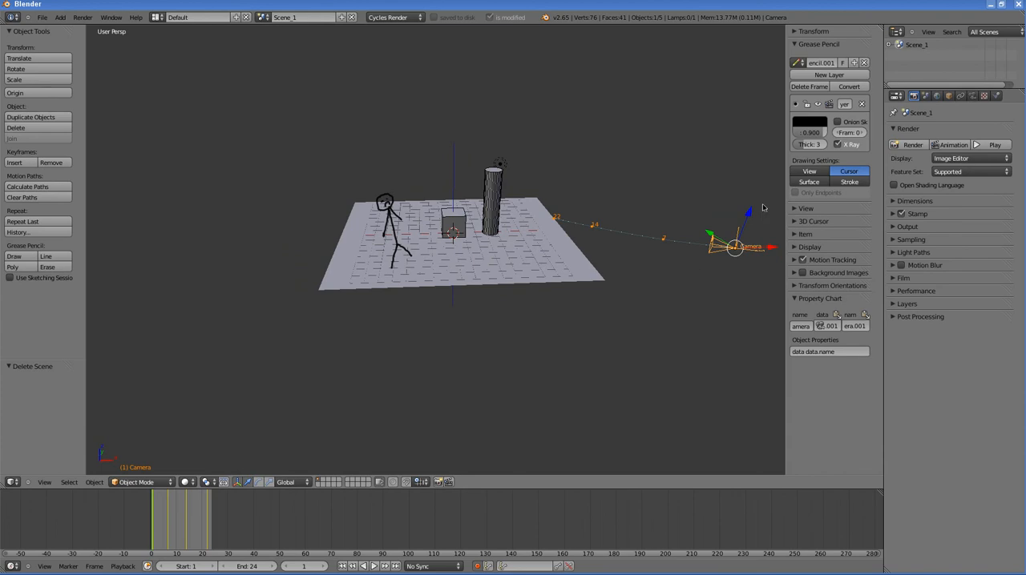
# Step: Inspect the surface and sampling settings of the world used by Scene_1
pyautogui.click(938, 98)
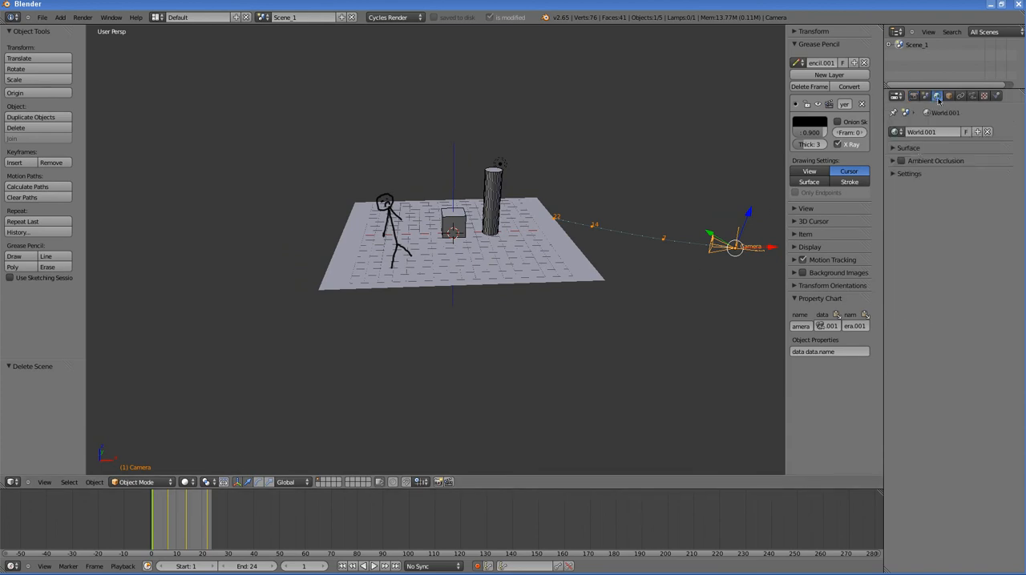
pyautogui.click(896, 132)
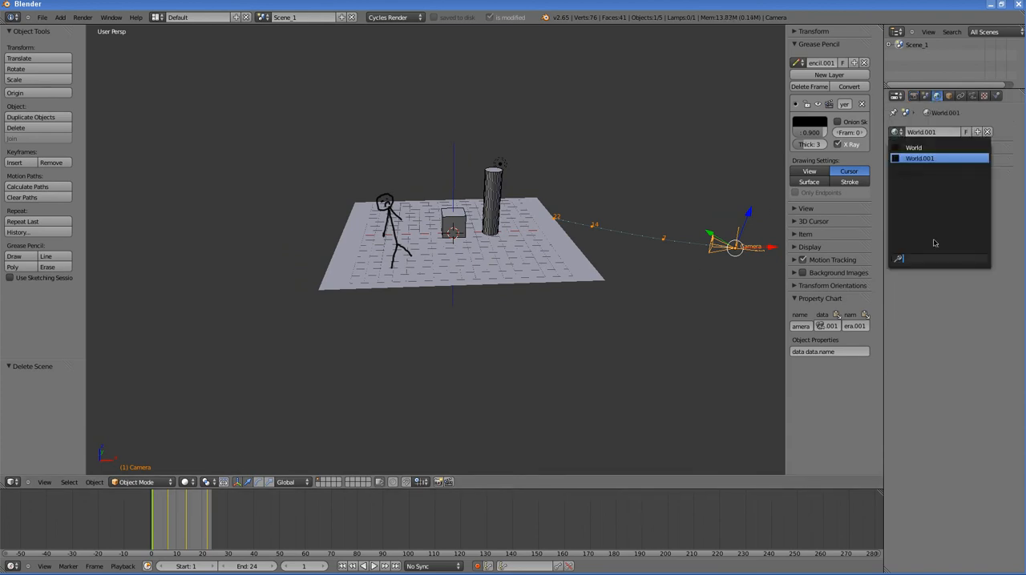
pyautogui.click(961, 270)
pyautogui.click(891, 150)
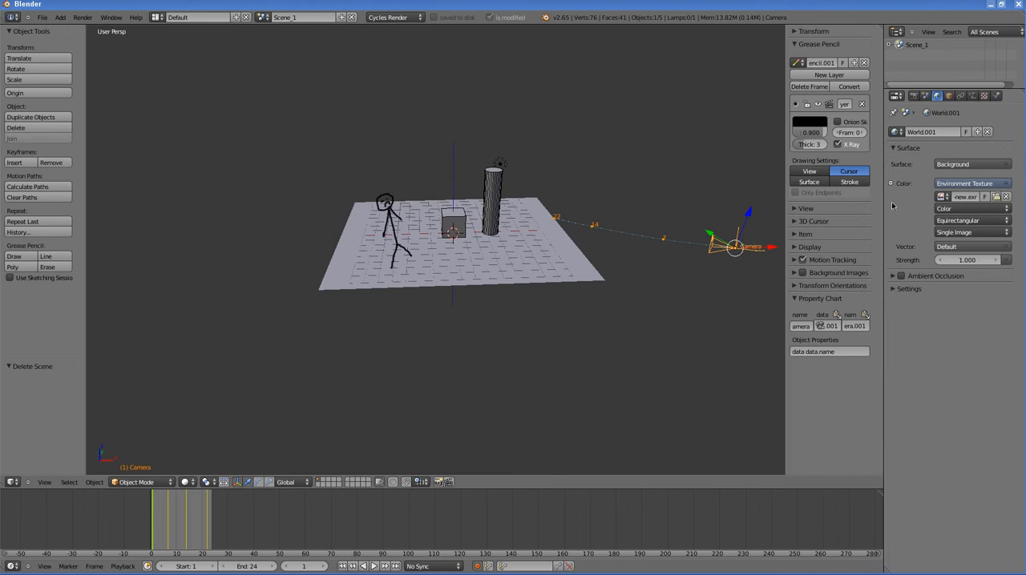
pyautogui.click(892, 290)
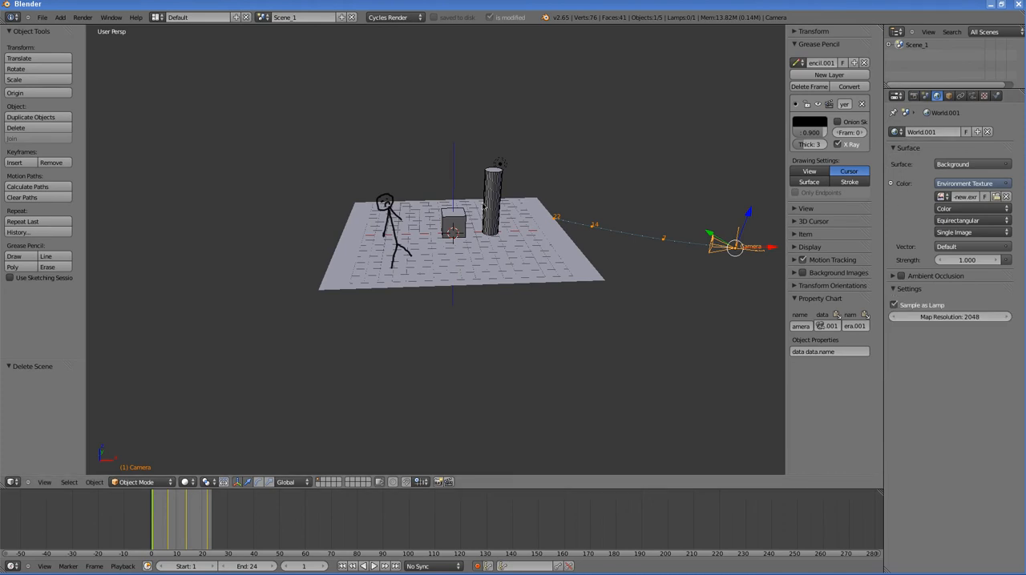
# Step: Save the file as Scene_1.blend in the class5Anim folder with compression enabled
pyautogui.click(42, 17)
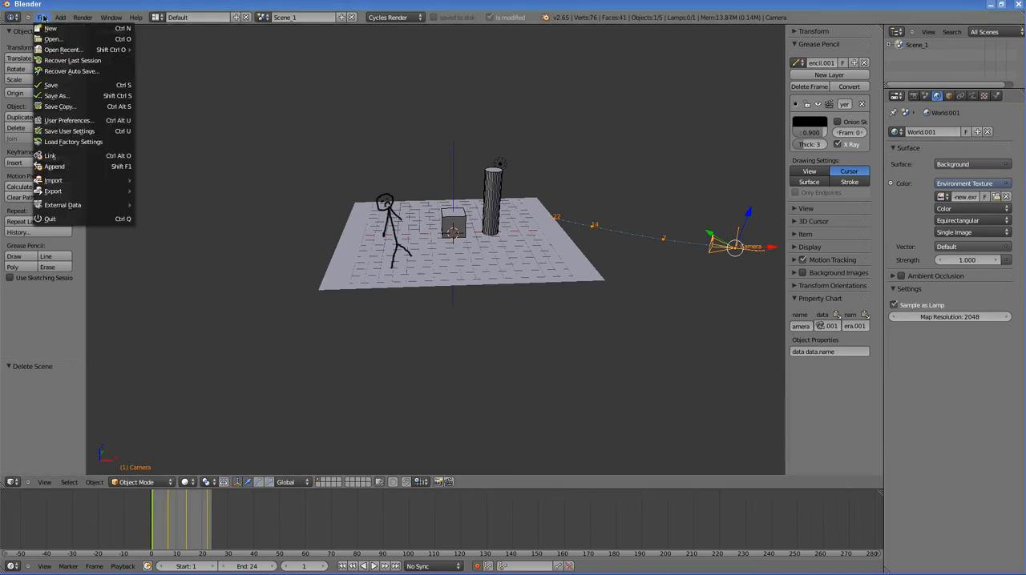
pyautogui.click(60, 97)
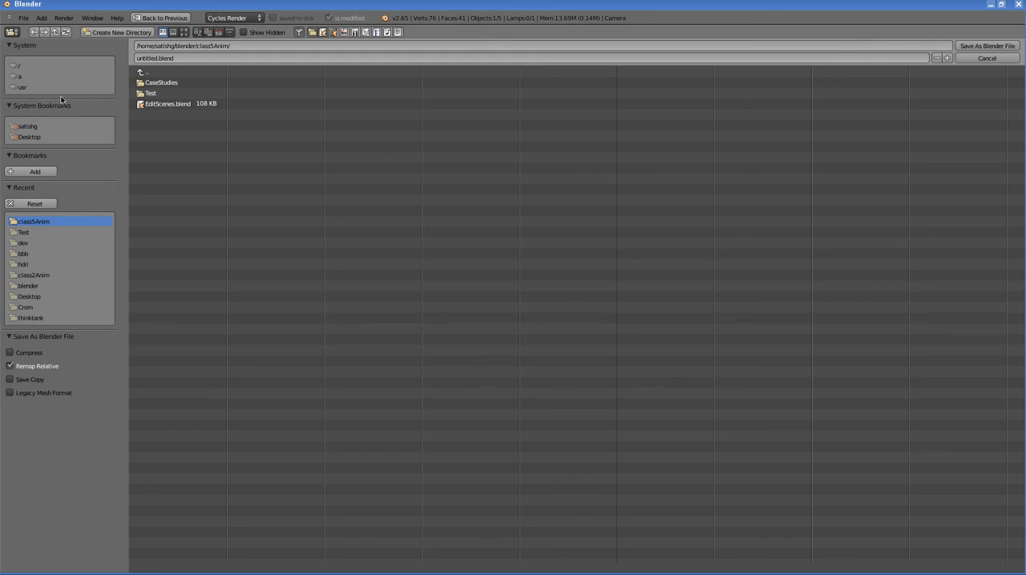
pyautogui.click(170, 58)
pyautogui.press('Return')
pyautogui.click(28, 353)
pyautogui.click(988, 46)
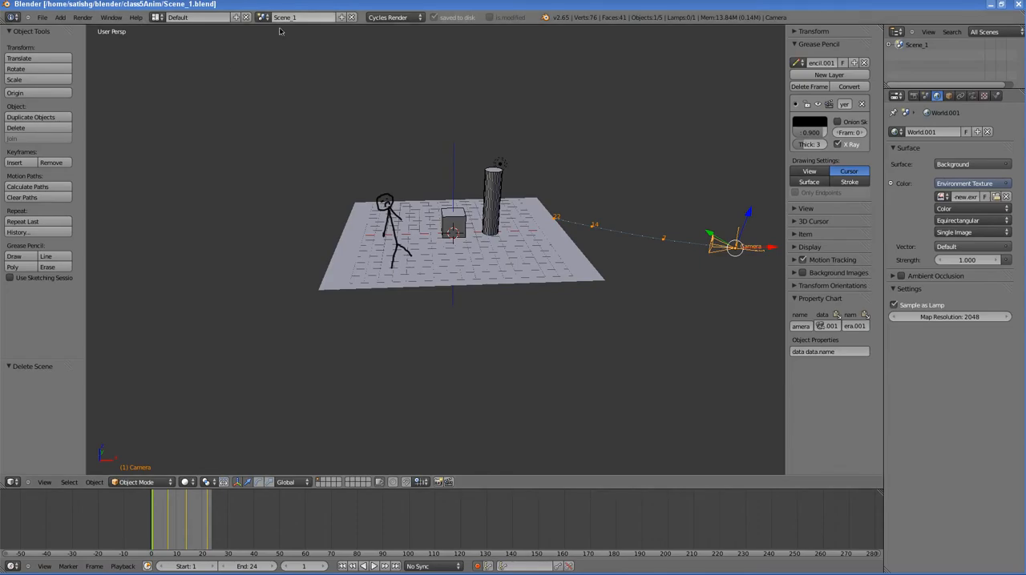
# Step: Look through the scene camera in the 3D view and fit the whole frame range in the timeline
pyautogui.scroll(-1, 573, 207)
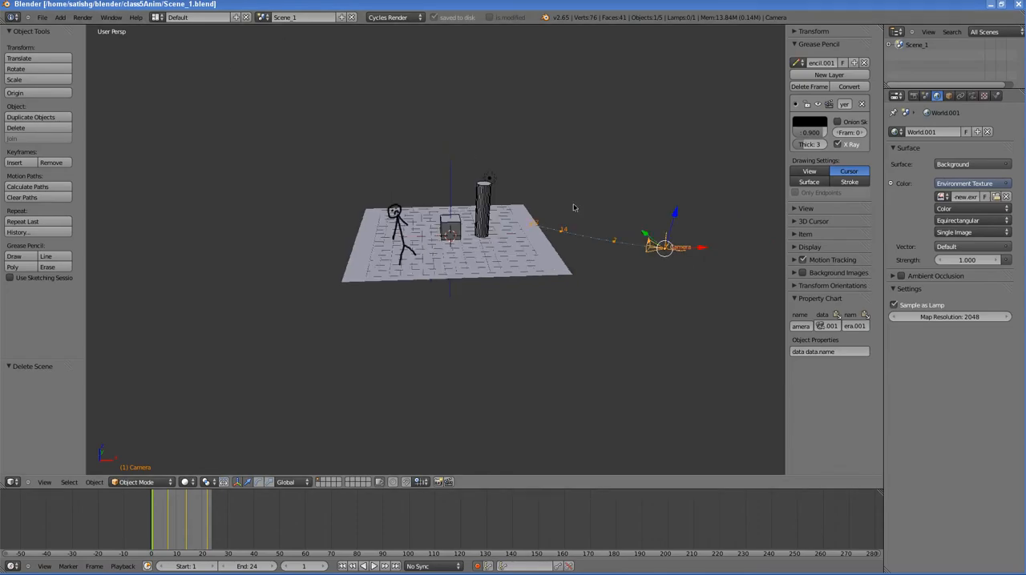
pyautogui.click(44, 483)
pyautogui.click(53, 447)
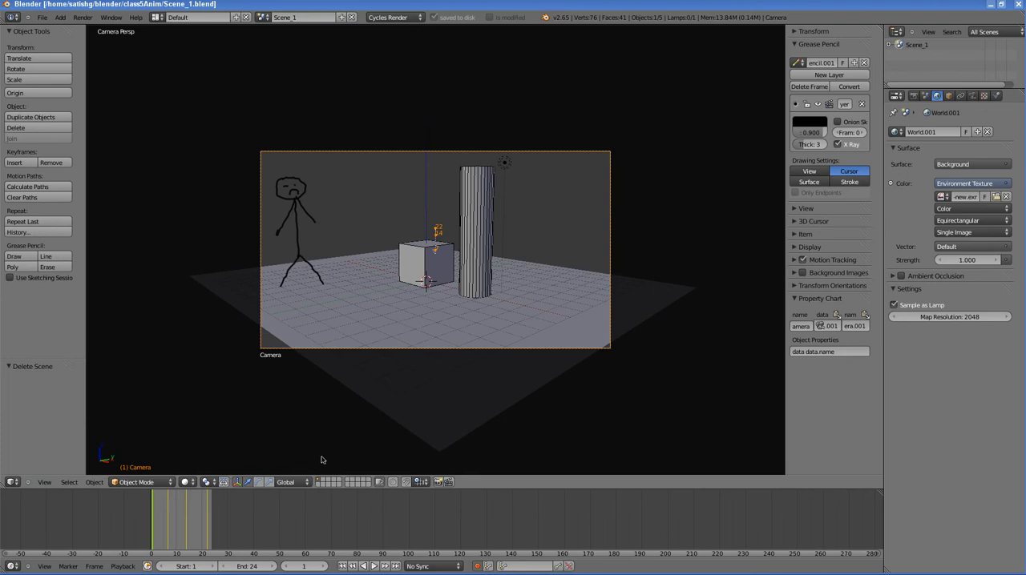
pyautogui.click(44, 566)
pyautogui.click(53, 548)
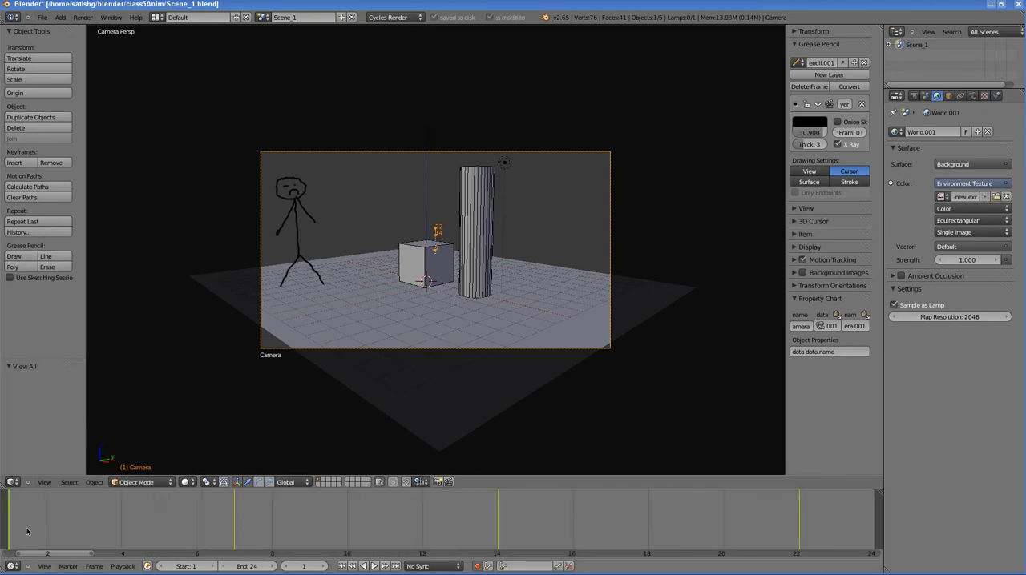
pyautogui.moveTo(26, 531)
pyautogui.mouseDown()
pyautogui.moveTo(779, 529)
pyautogui.moveTo(19, 525)
pyautogui.mouseUp()
# Step: Set the 3D view to Rendered shading and review the render, scene and world properties, including the render dimensions
pyautogui.click(186, 484)
pyautogui.click(188, 416)
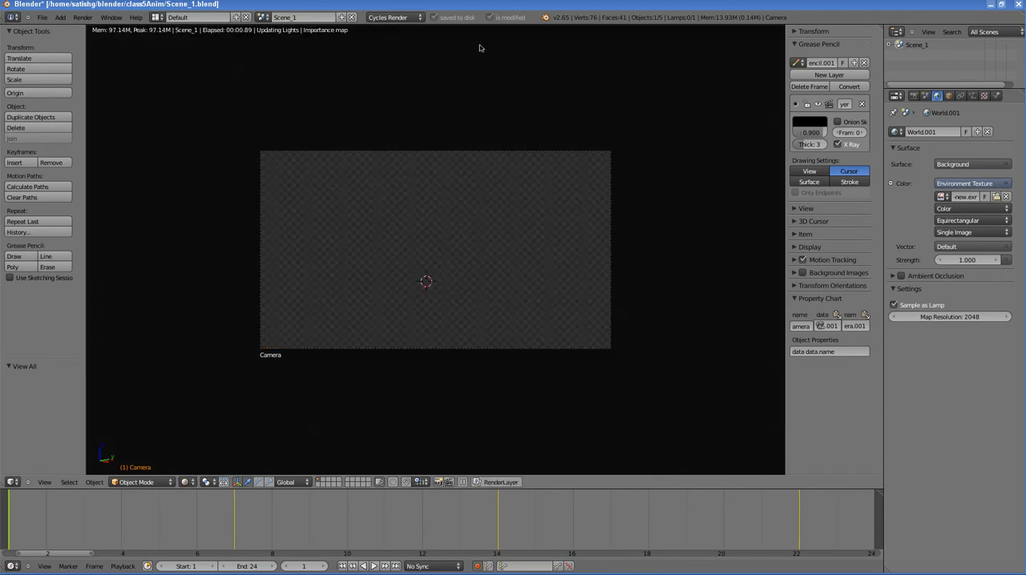
pyautogui.click(913, 95)
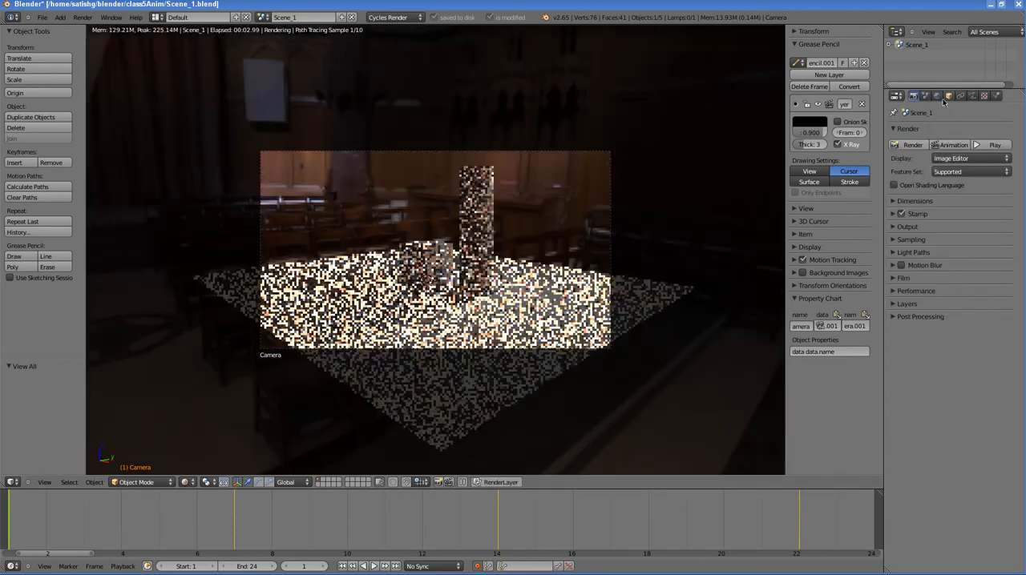
pyautogui.click(924, 96)
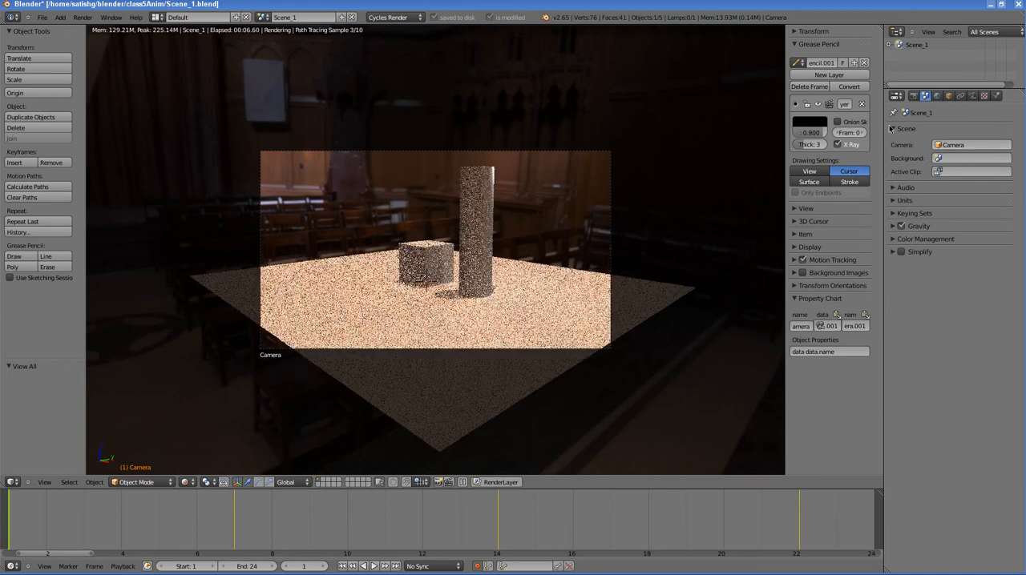
pyautogui.click(911, 129)
pyautogui.click(937, 95)
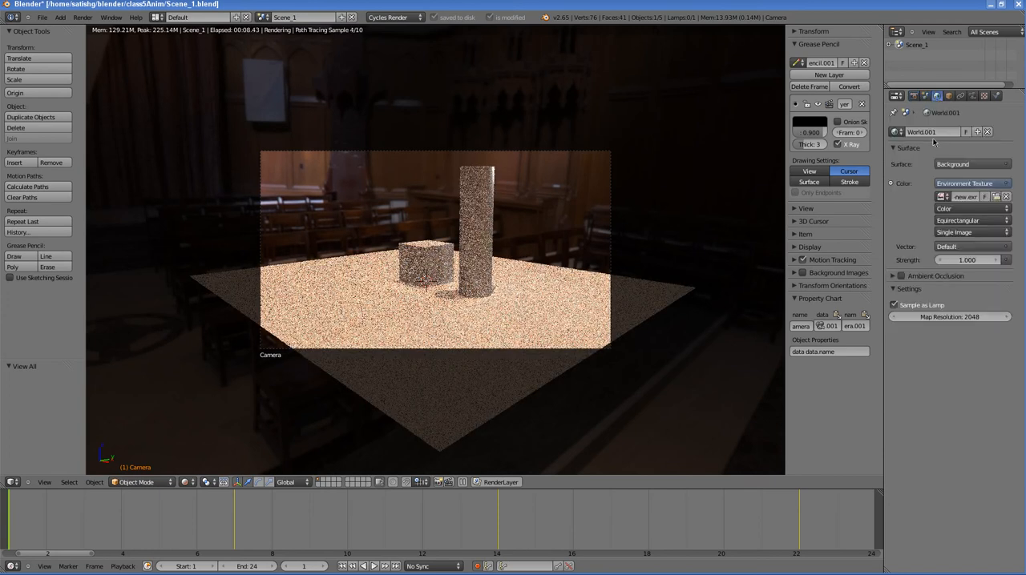
pyautogui.click(914, 96)
pyautogui.click(896, 202)
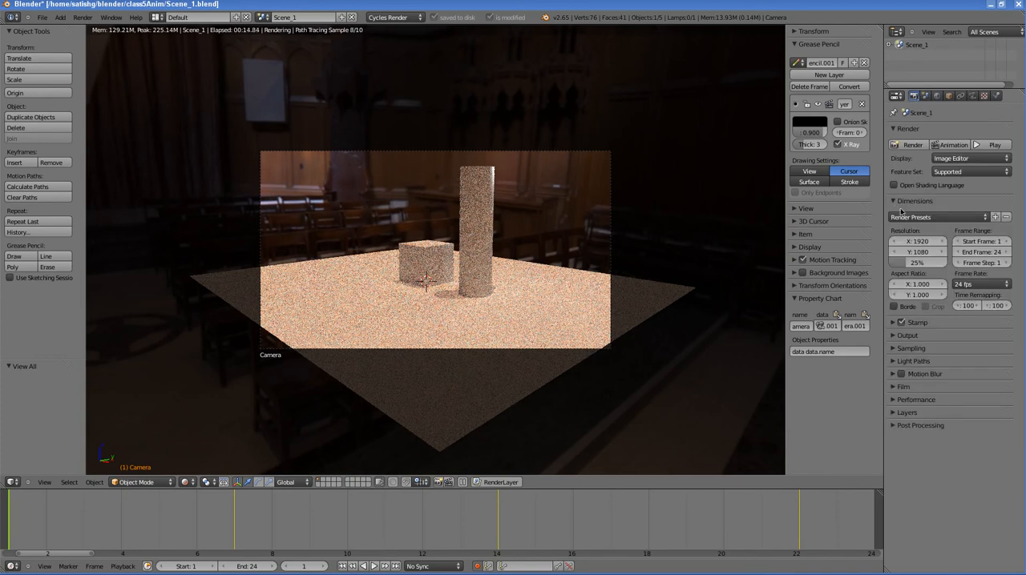
pyautogui.click(896, 201)
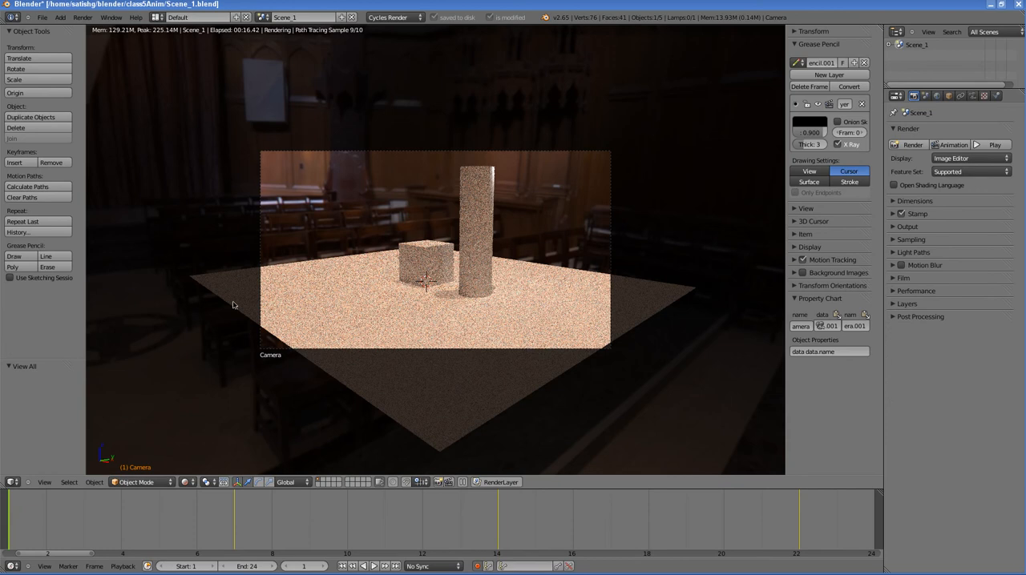
# Step: Start a new file by reloading the start-up file
pyautogui.click(44, 17)
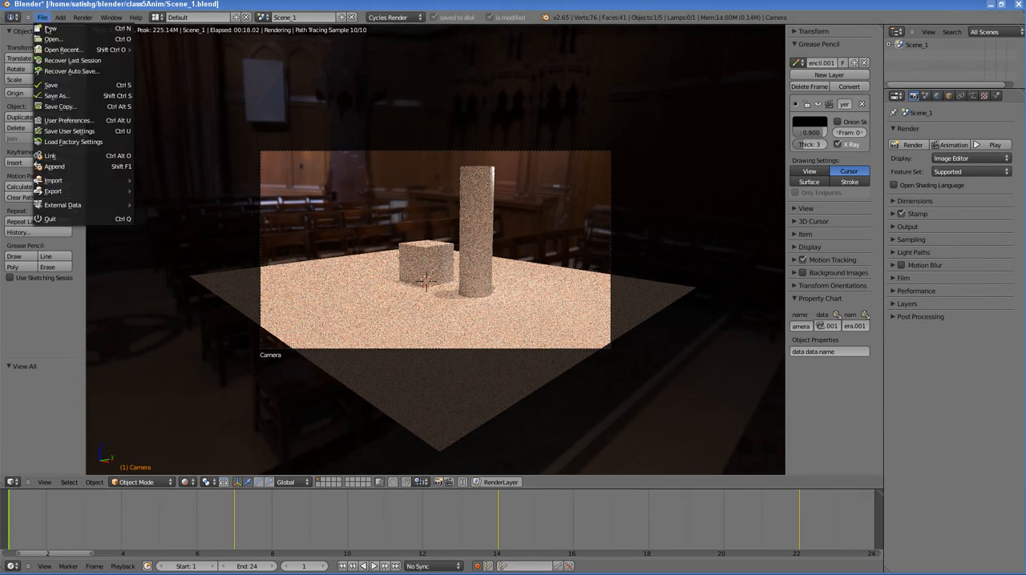
pyautogui.click(48, 28)
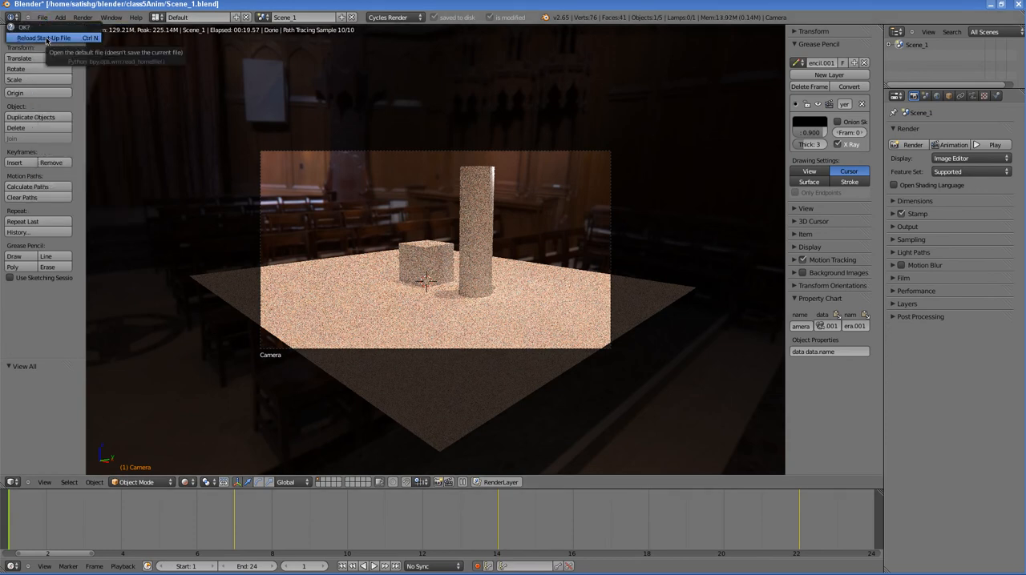
pyautogui.click(47, 38)
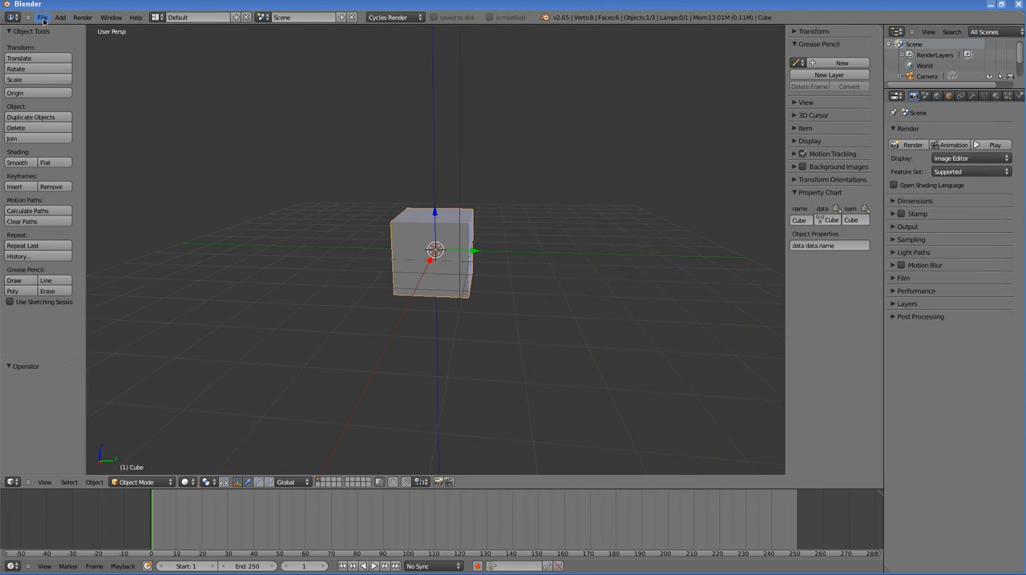
# Step: Append Scene_2 from EditScenes.blend in the class5Anim folder and delete the default Scene
pyautogui.click(42, 18)
pyautogui.click(54, 166)
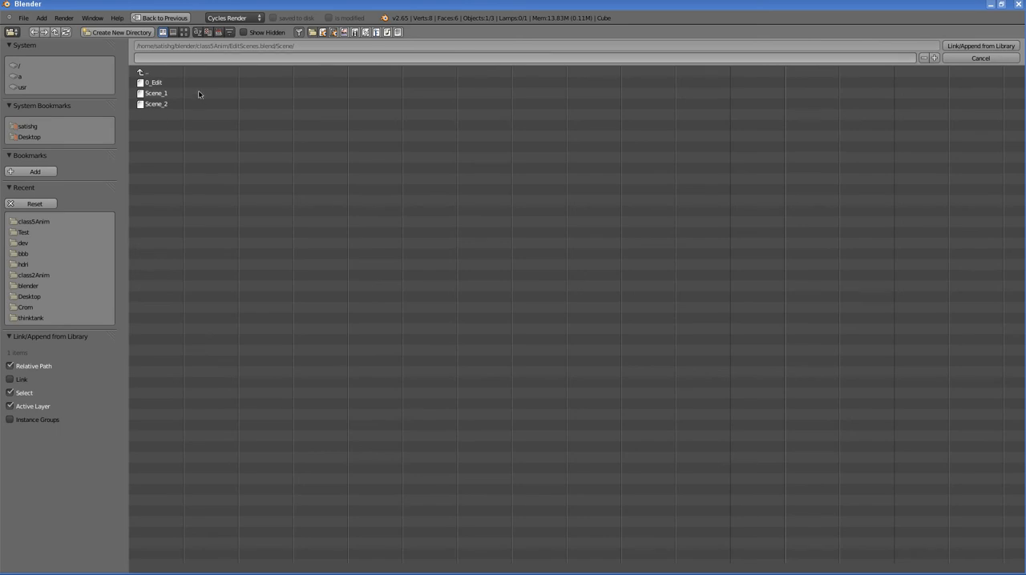
pyautogui.click(156, 105)
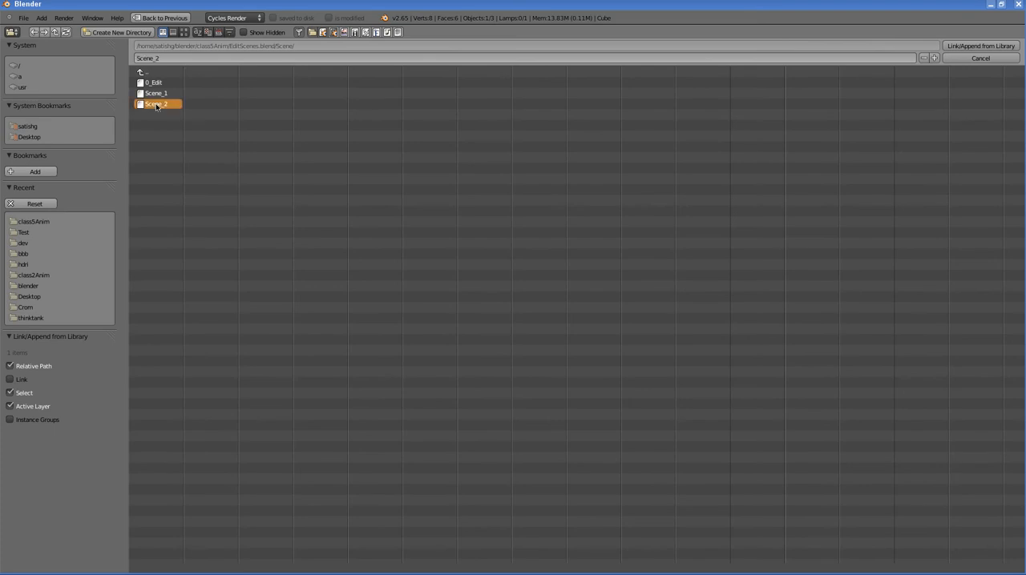
pyautogui.click(966, 48)
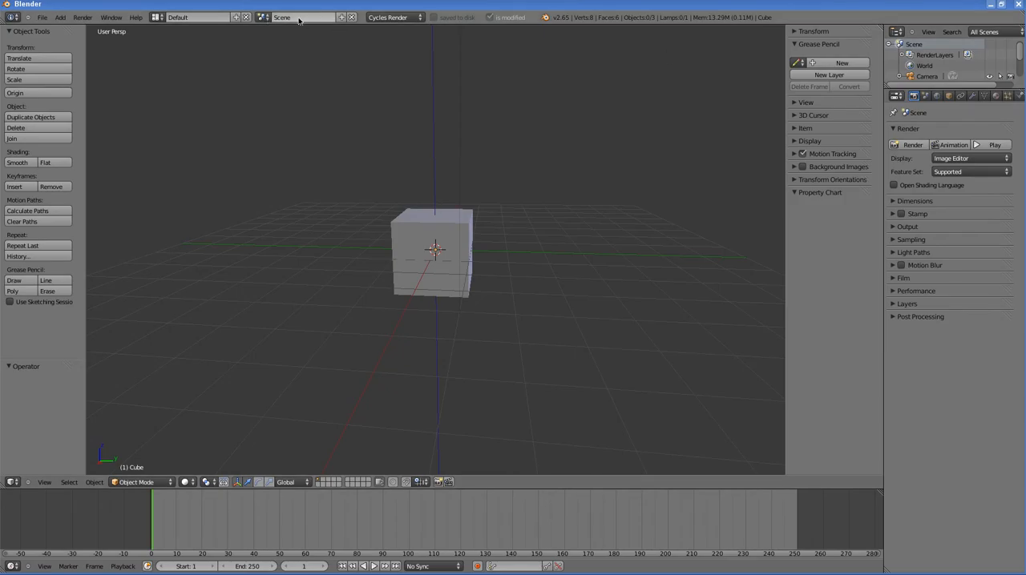
pyautogui.click(350, 18)
# Step: Look through the Scene_2 camera and move to frame 4 with the whole frame range fitted in the timeline
pyautogui.scroll(-5, 305, 136)
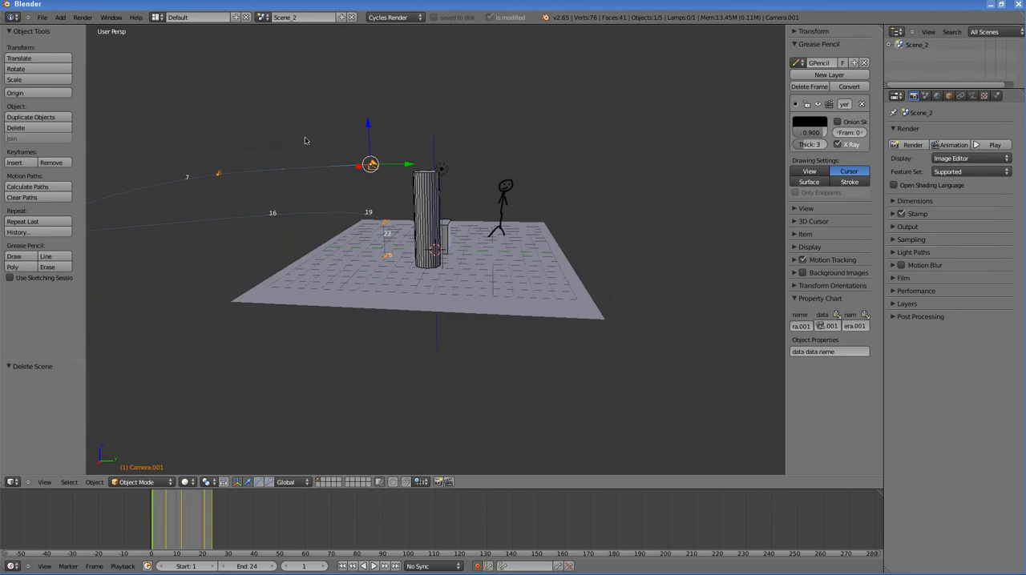
pyautogui.moveTo(260, 162); pyautogui.dragTo(601, 143, button='middle')
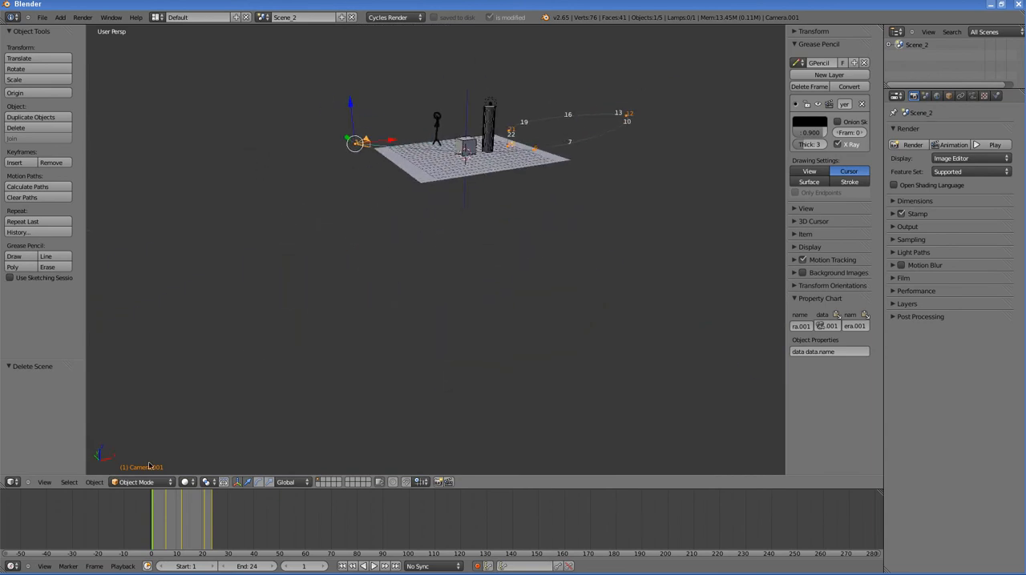
pyautogui.click(44, 482)
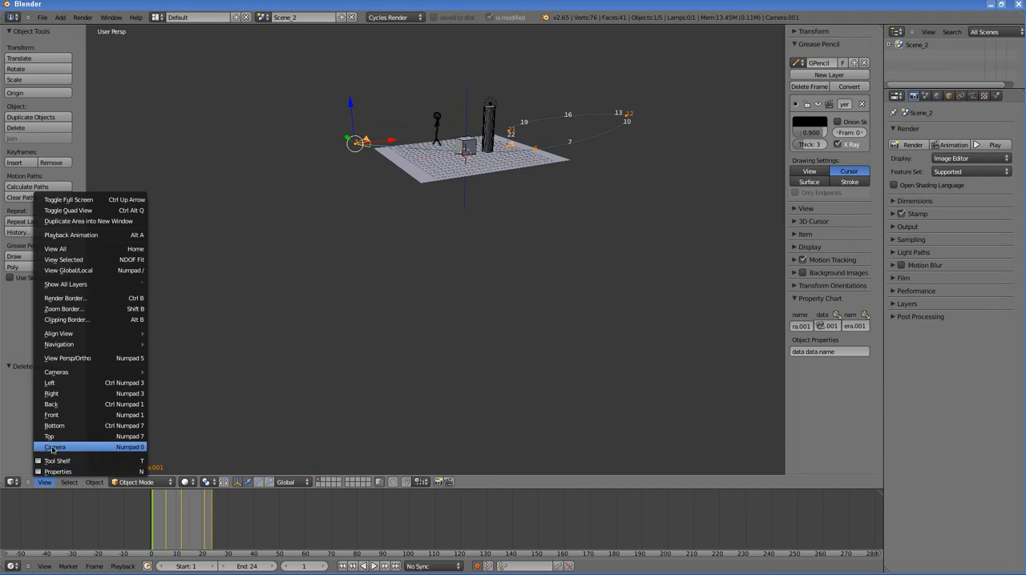
pyautogui.click(54, 447)
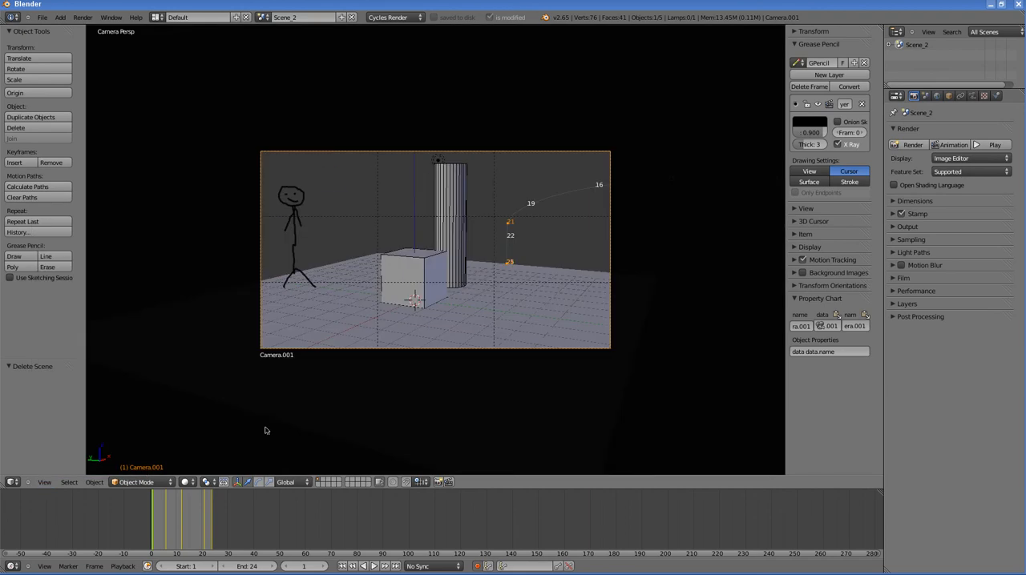
pyautogui.click(45, 566)
pyautogui.click(116, 539)
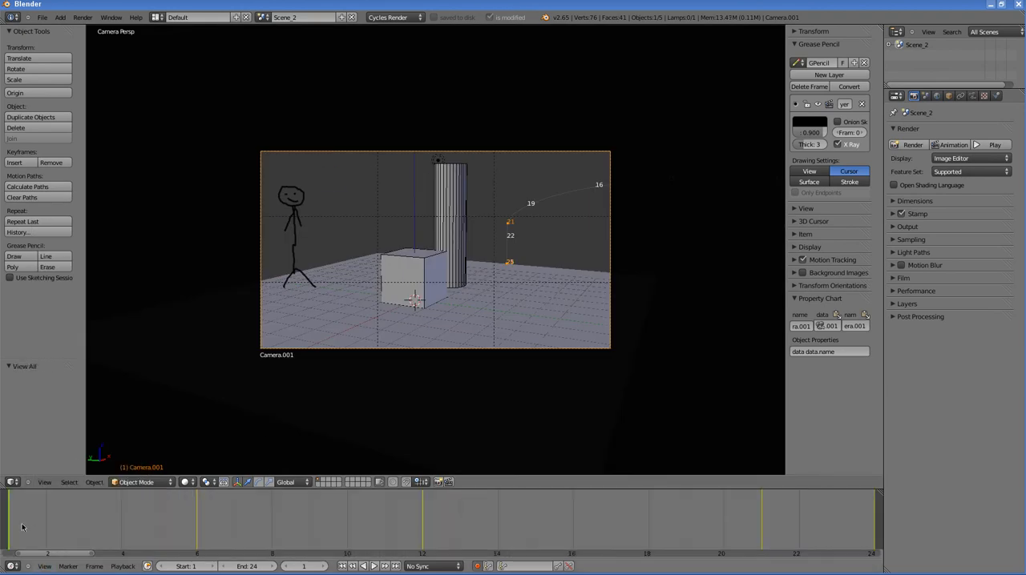
pyautogui.moveTo(24, 527); pyautogui.dragTo(116, 515)
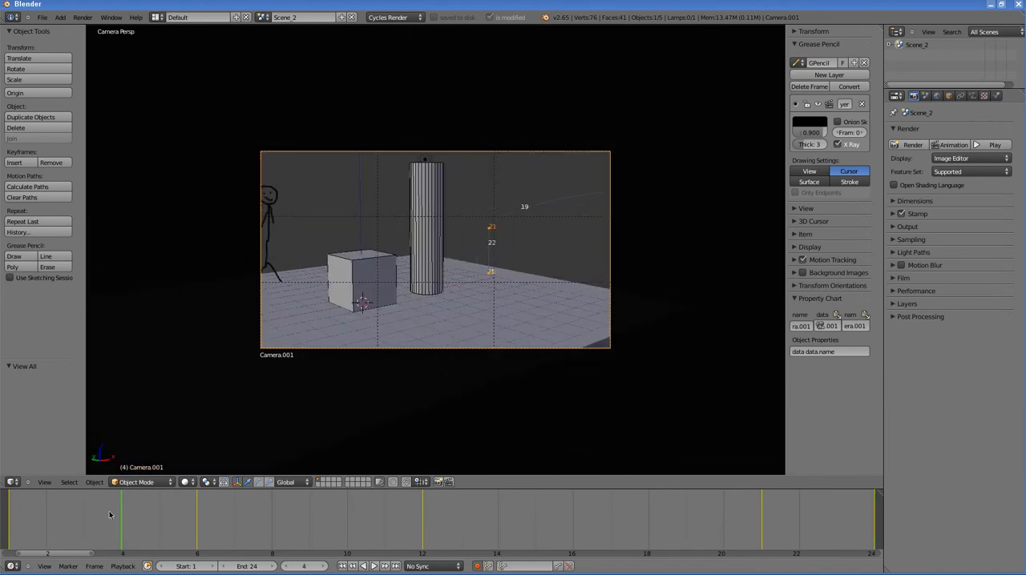
# Step: Set the 3D view to Rendered shading and check Scene_2's active camera in the scene properties
pyautogui.click(185, 482)
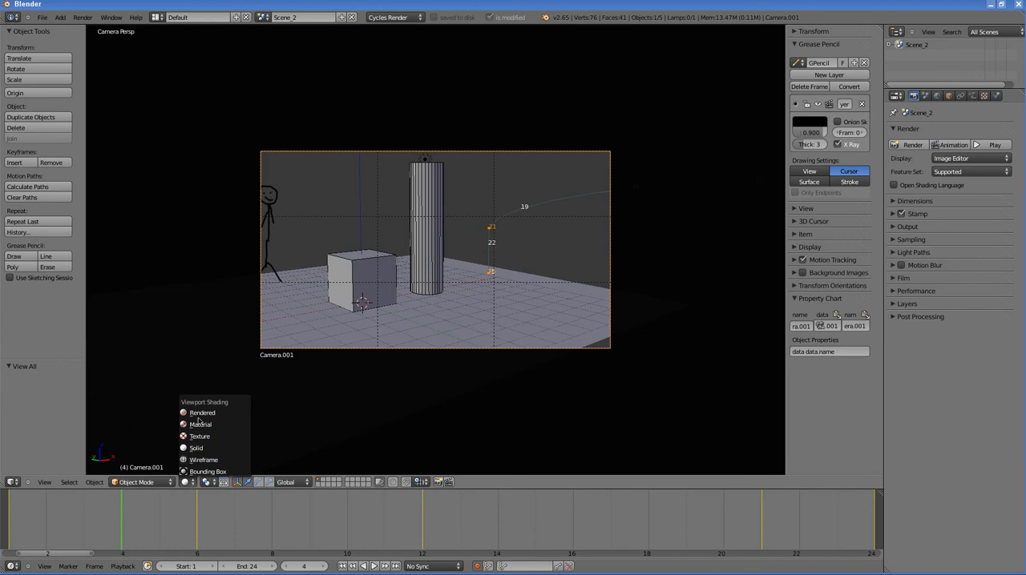
pyautogui.click(200, 418)
pyautogui.scroll(1, 500, 249)
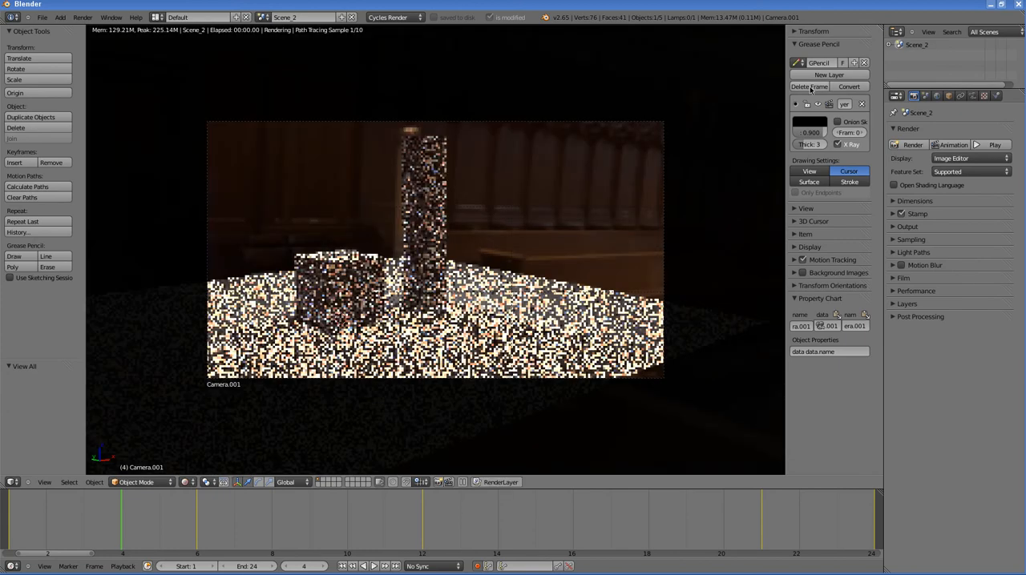
pyautogui.click(926, 97)
pyautogui.click(905, 129)
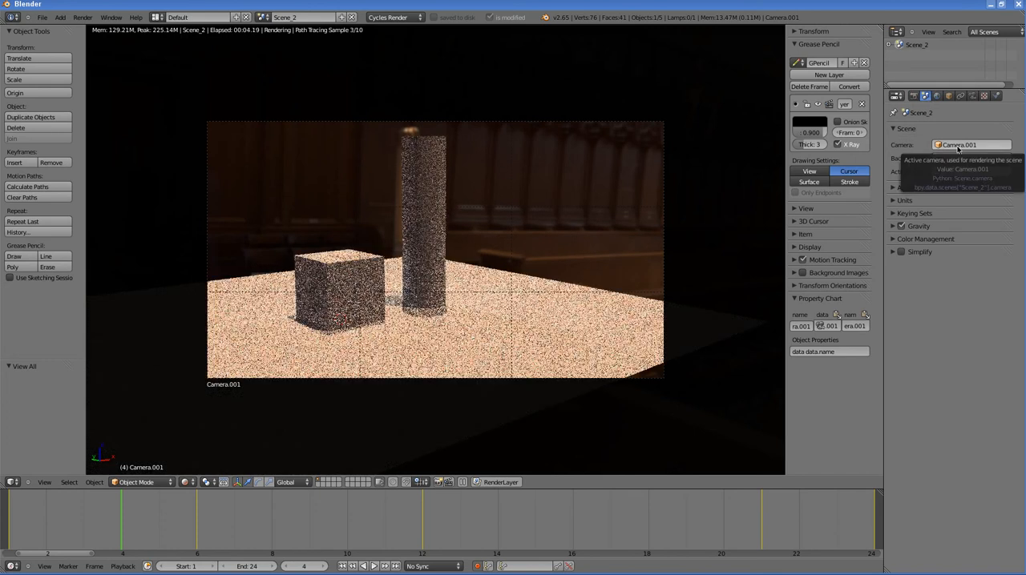
pyautogui.click(913, 97)
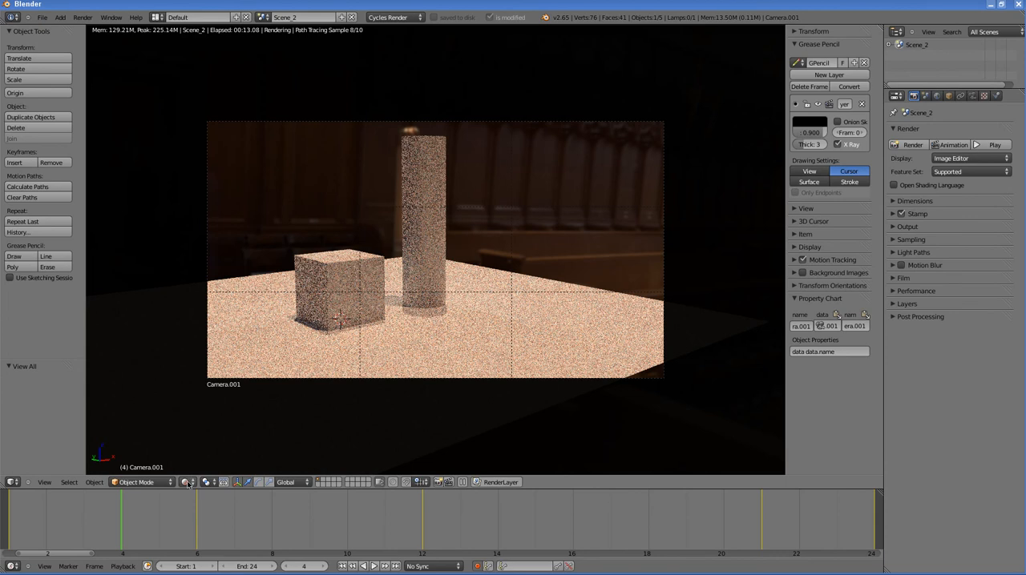
# Step: Start saving the file under a new name in class5Anim, picking Scene_1.blend and editing the name to Scene_2.blend
pyautogui.click(44, 18)
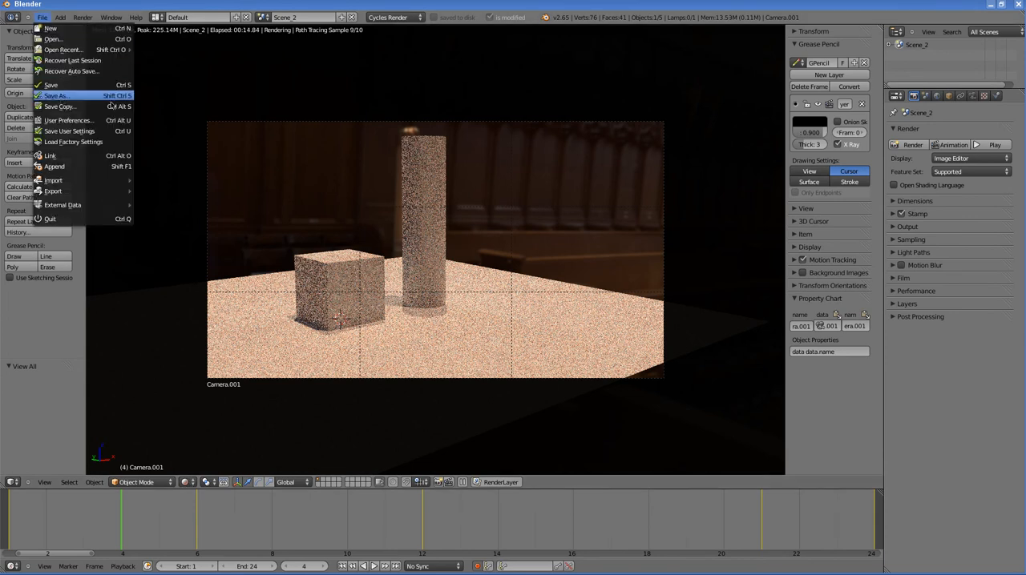
pyautogui.click(62, 103)
pyautogui.click(170, 115)
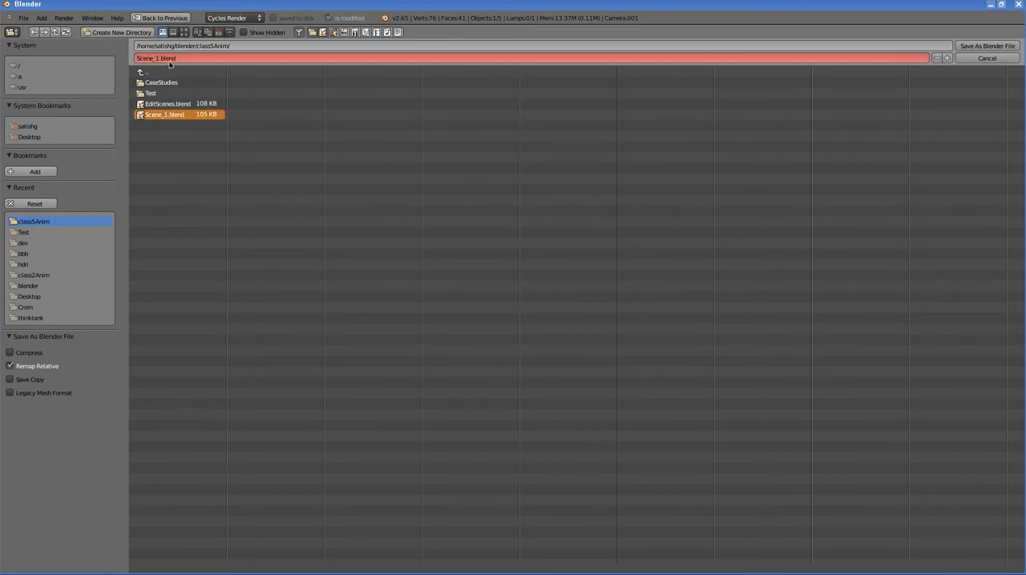
pyautogui.click(236, 58)
pyautogui.press('BackSpace')
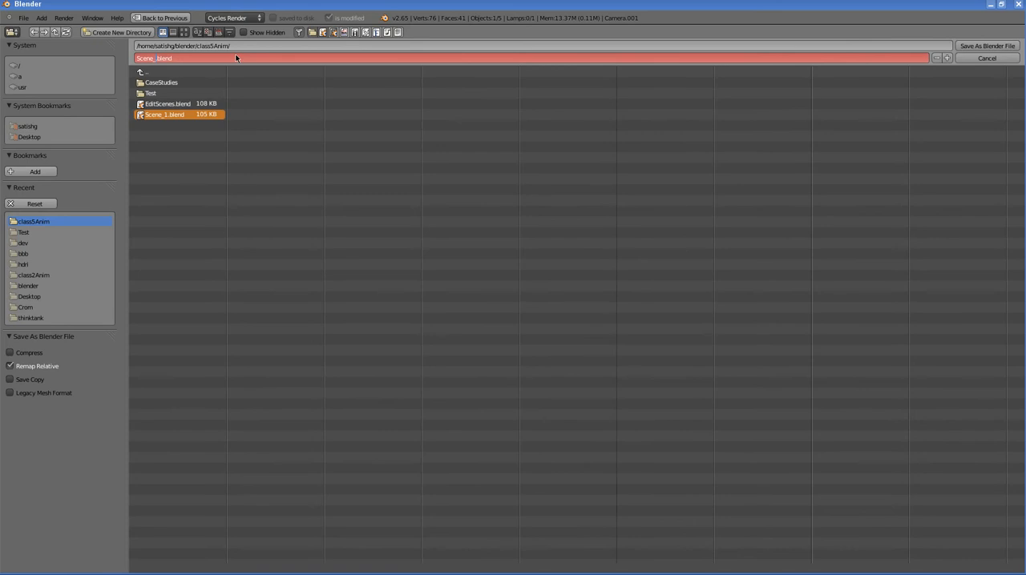
pyautogui.write('2')
pyautogui.press('Return')
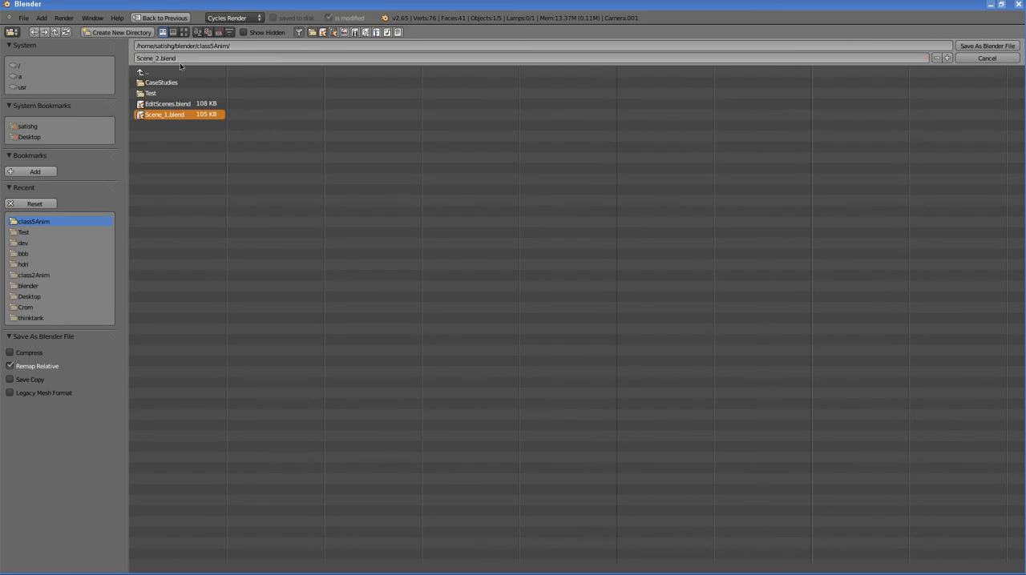
# Step: Pick Scene_1.blend again, increment the file name to Scene_2.blend and save it with compression enabled
pyautogui.click(170, 105)
pyautogui.click(167, 116)
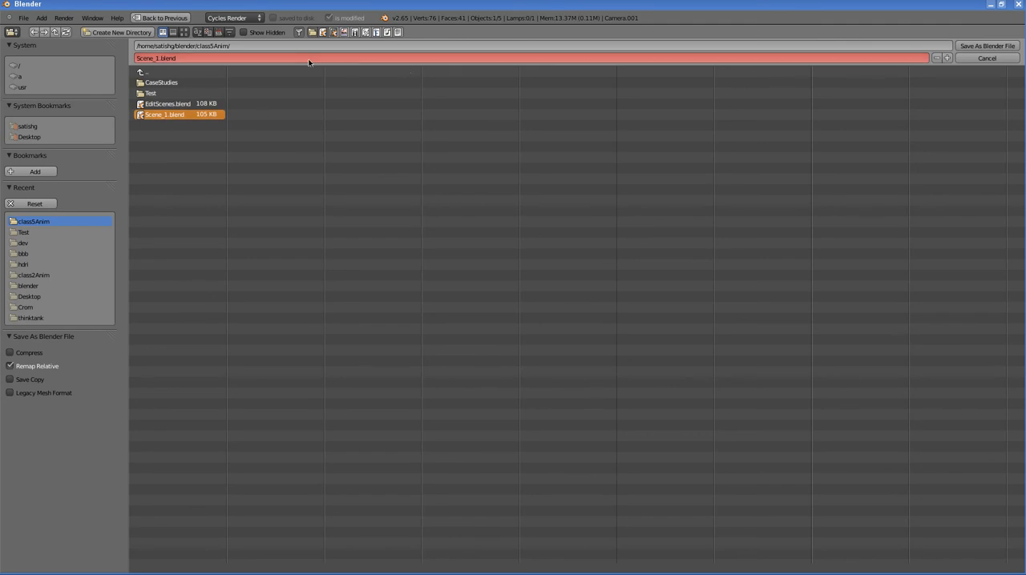
pyautogui.click(946, 58)
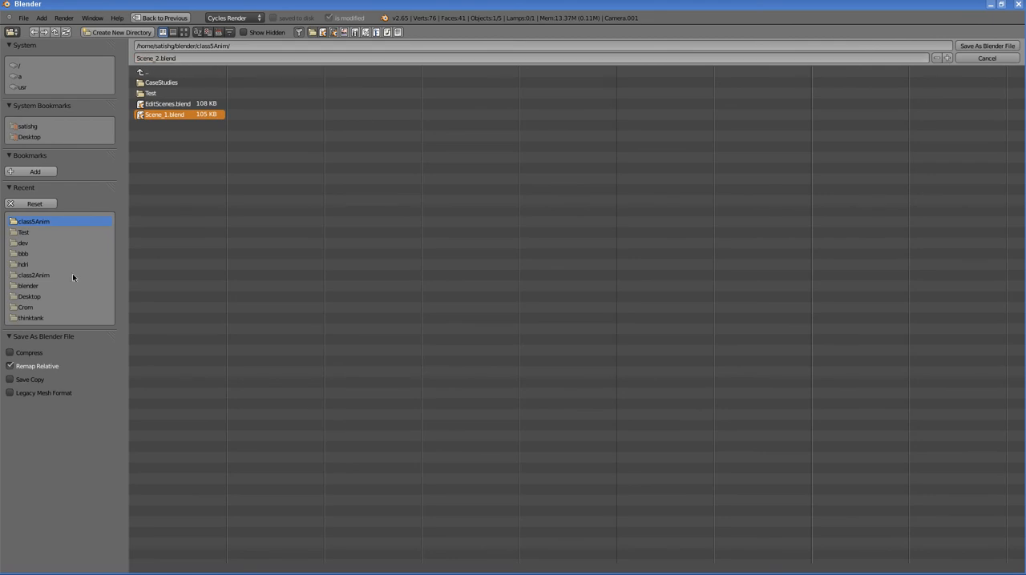
pyautogui.click(9, 352)
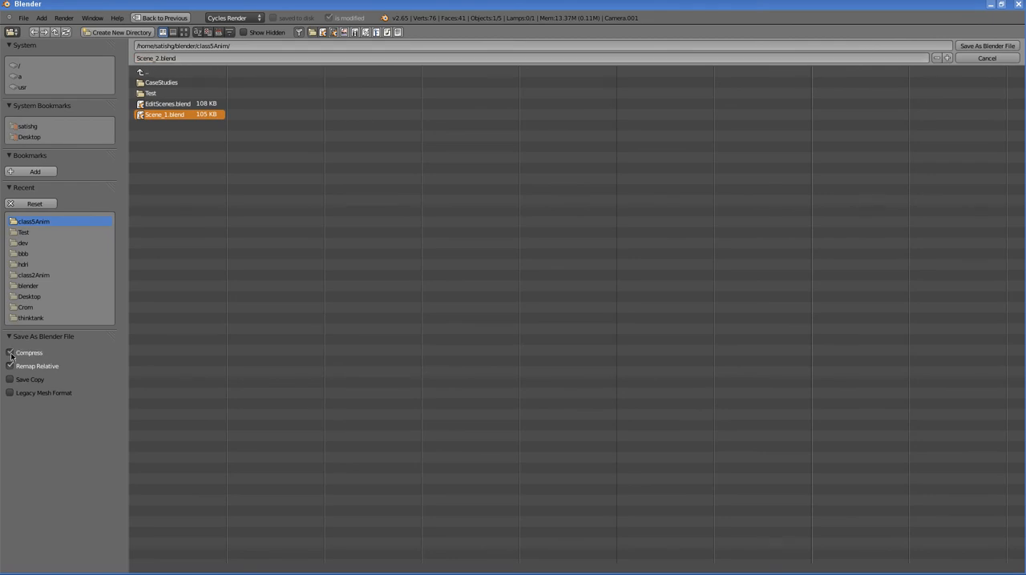
pyautogui.click(988, 47)
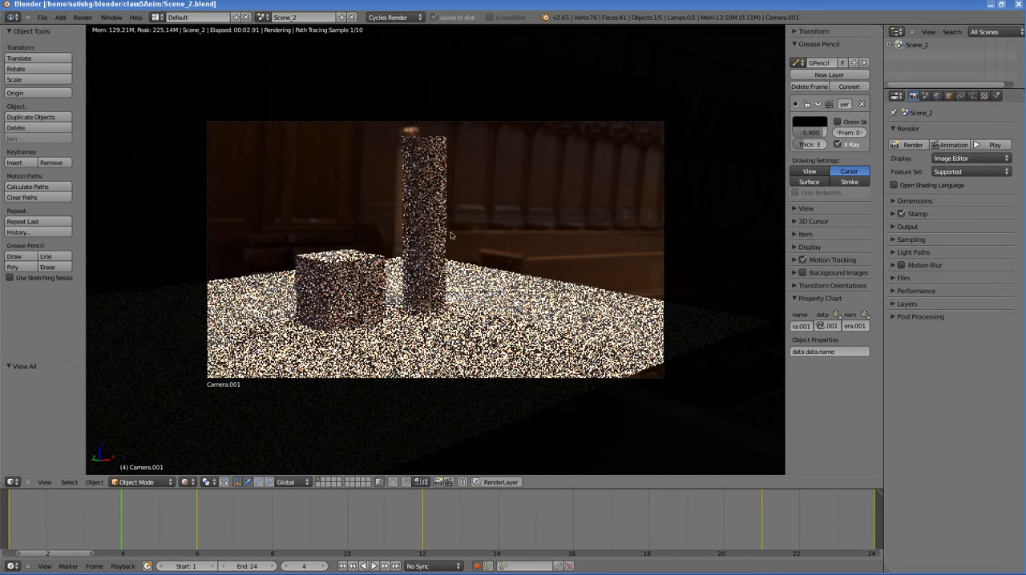
# Step: Return the 3D view to Solid shading and start another new file from the start-up file
pyautogui.click(188, 482)
pyautogui.click(194, 449)
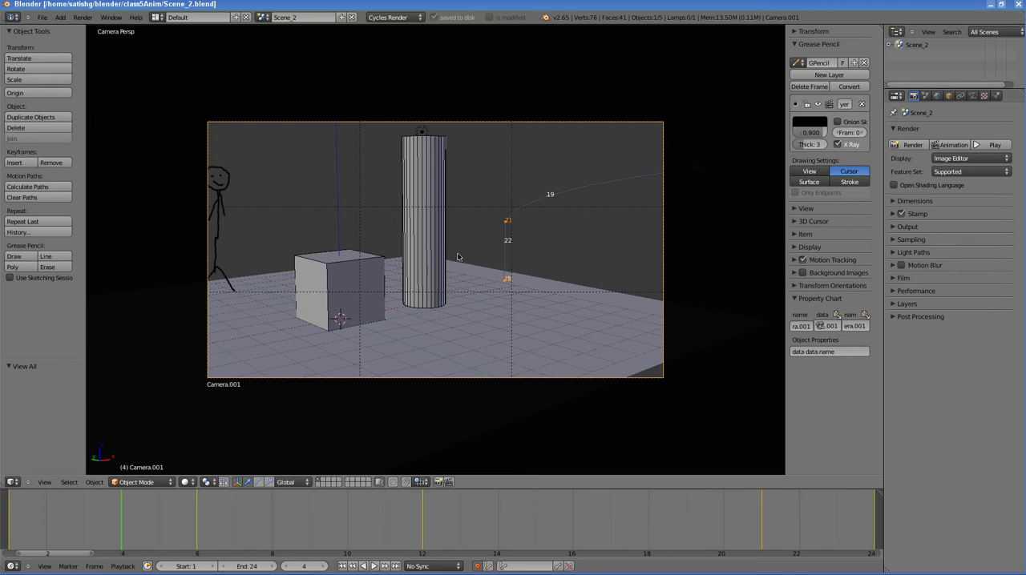
pyautogui.click(43, 18)
pyautogui.click(50, 29)
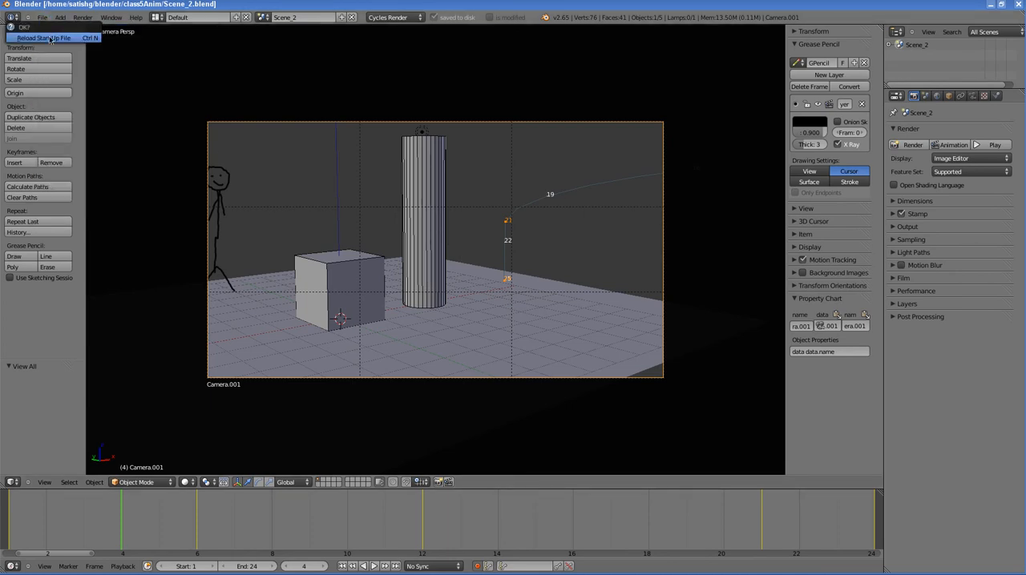
pyautogui.click(50, 38)
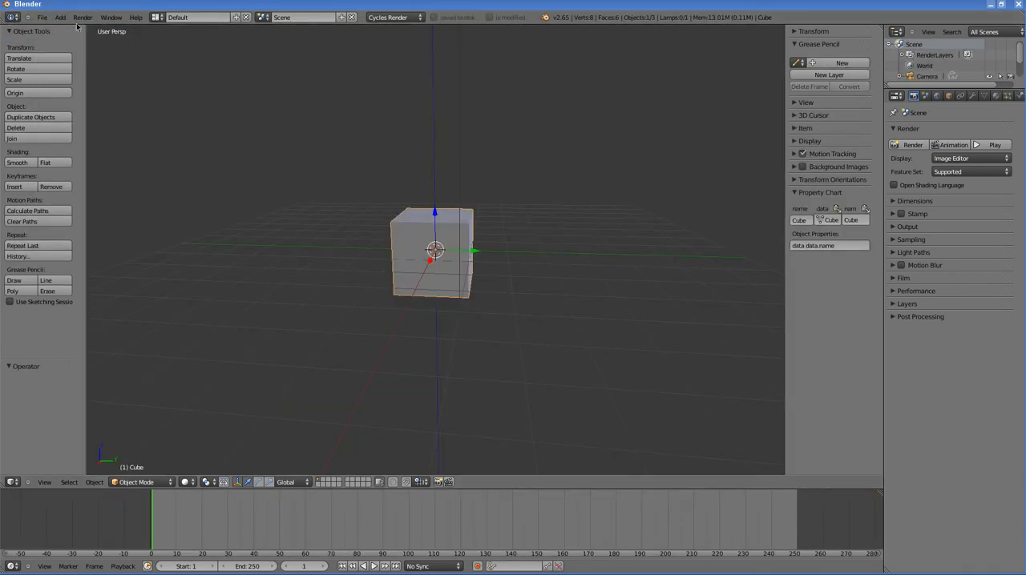
# Step: Rename the default scene as Edit
pyautogui.click(295, 18)
pyautogui.write('Edit')
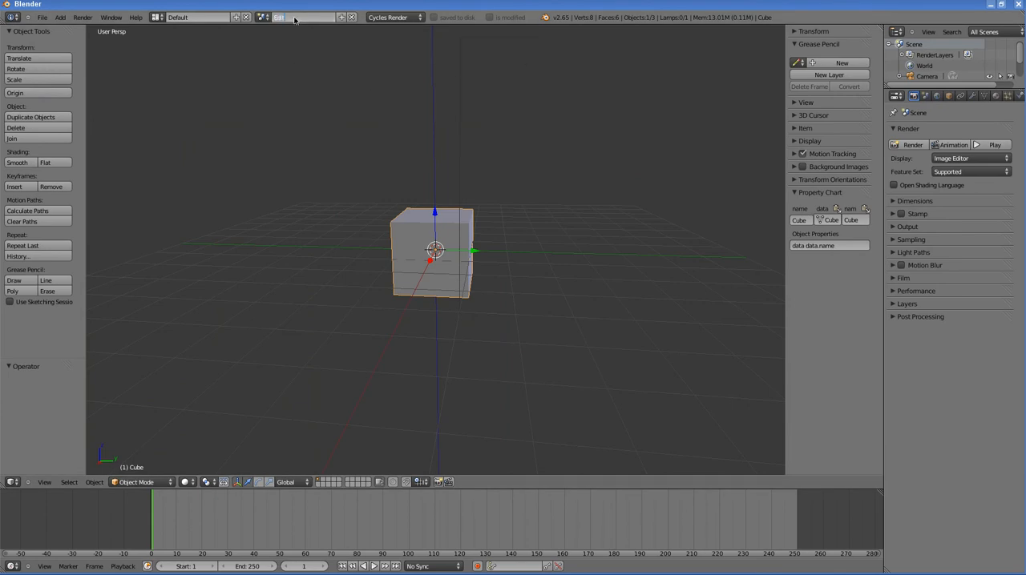
pyautogui.press('Return')
# Step: Try deleting all objects from the Edit scene and undo the deletion
pyautogui.scroll(-4, 446, 199)
pyautogui.press('a')
pyautogui.press('a')
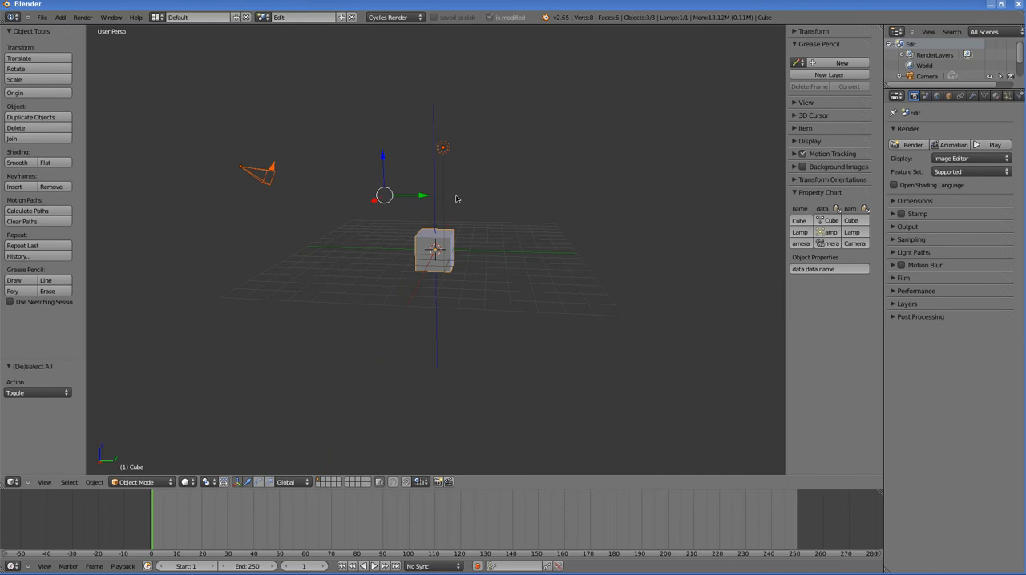
pyautogui.press('x')
pyautogui.click(457, 197)
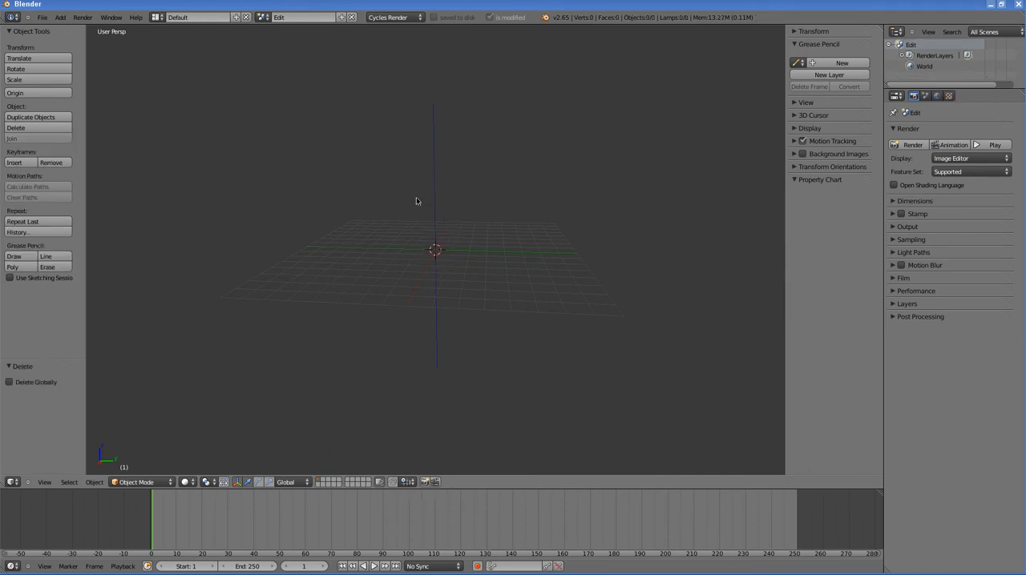
pyautogui.hotkey('ctrl', 'z')
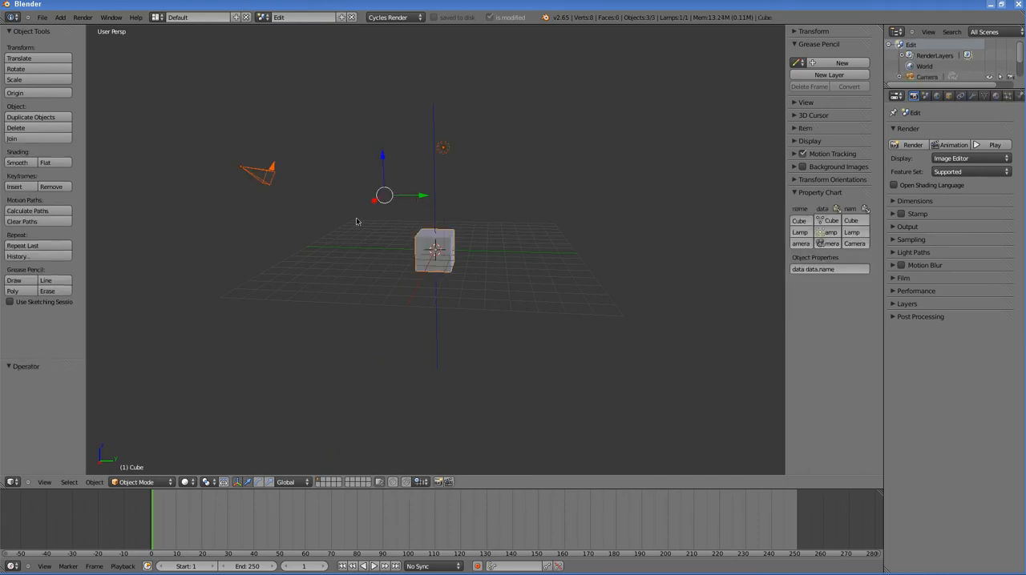
# Step: Delete the cube, lamp and camera so that the Edit scene is empty
pyautogui.moveTo(405, 224); pyautogui.dragTo(425, 230, button='middle')
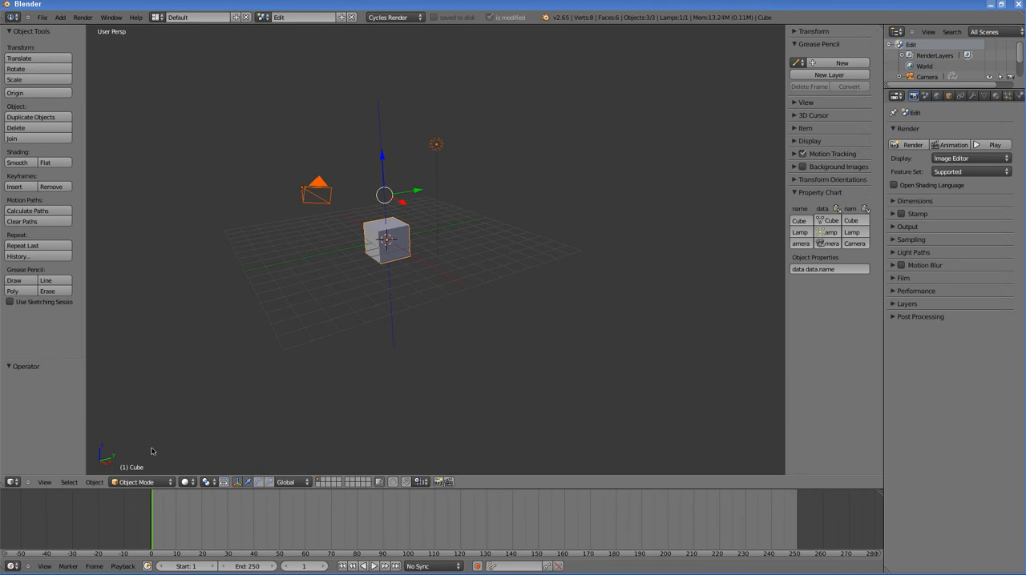
pyautogui.click(76, 482)
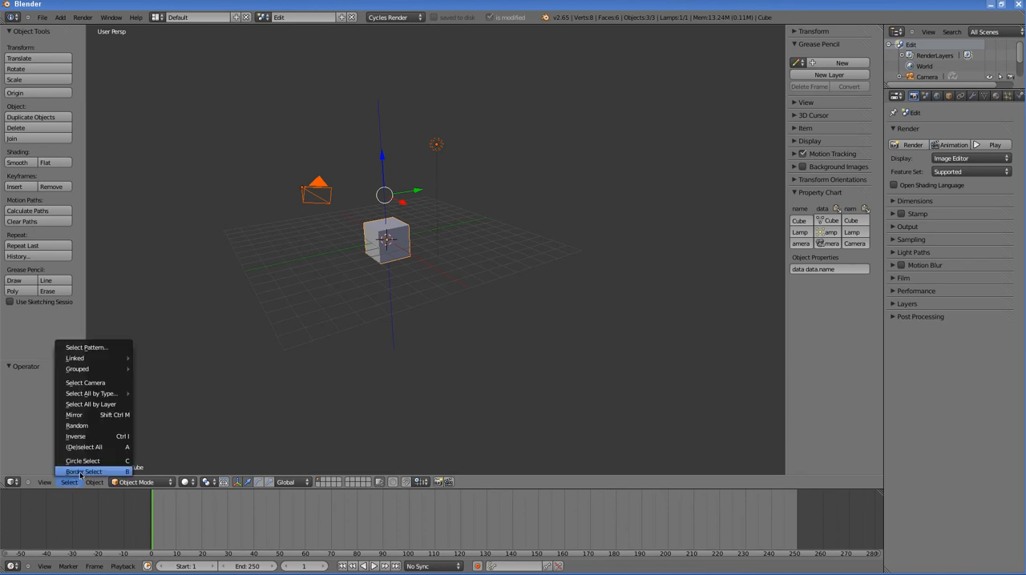
pyautogui.click(124, 451)
pyautogui.press('a')
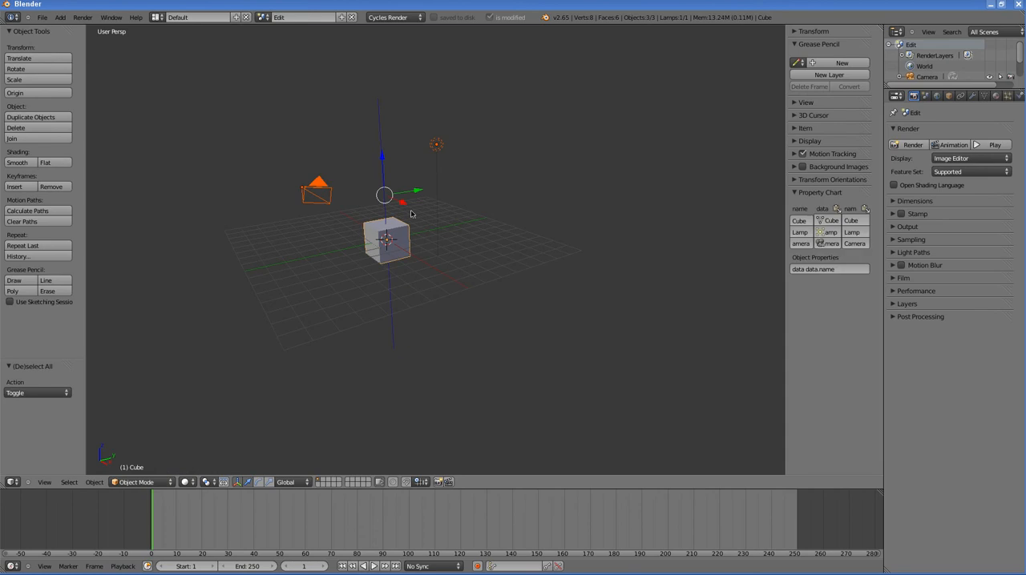
pyautogui.press('a')
pyautogui.press('a')
pyautogui.press('x')
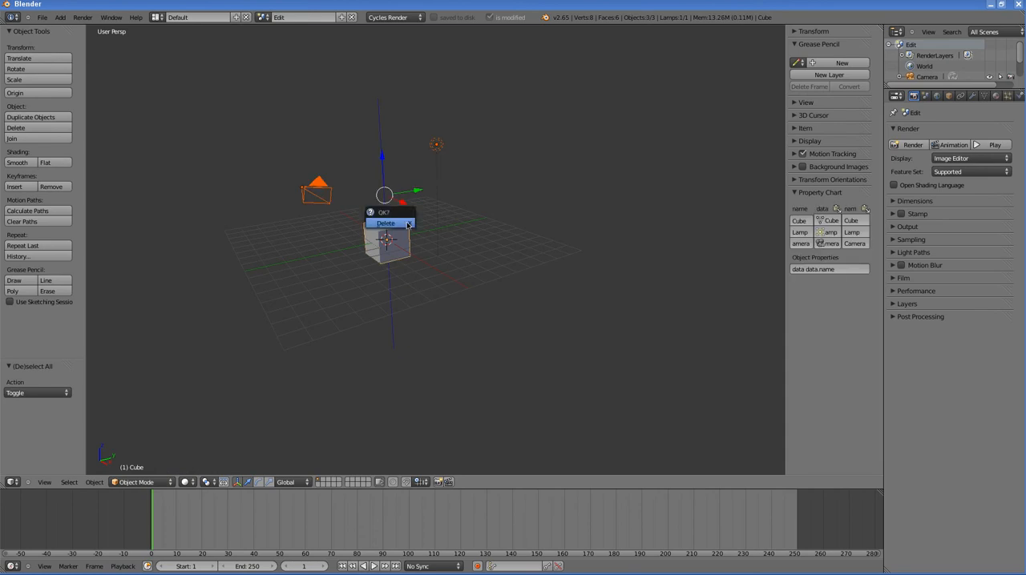
pyautogui.click(388, 225)
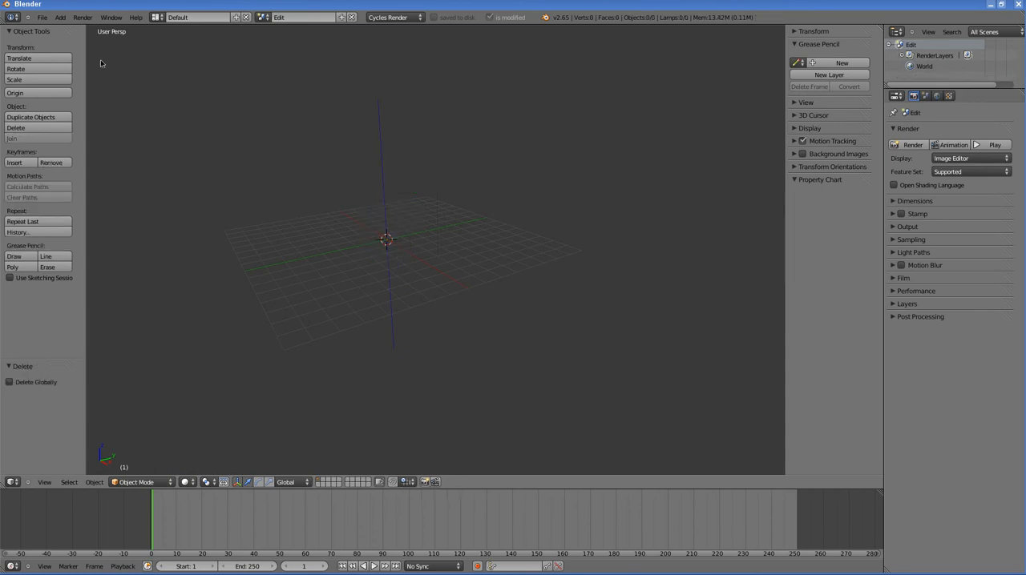
# Step: Link the scene Scene_1 from Scene_1.blend in the class5Anim folder into the current file
pyautogui.click(43, 17)
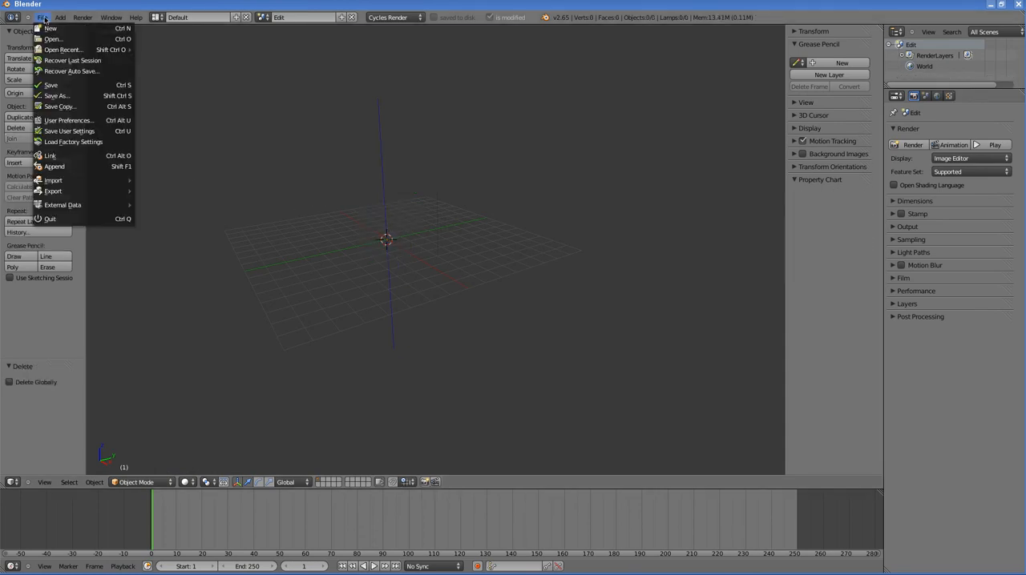
pyautogui.click(52, 155)
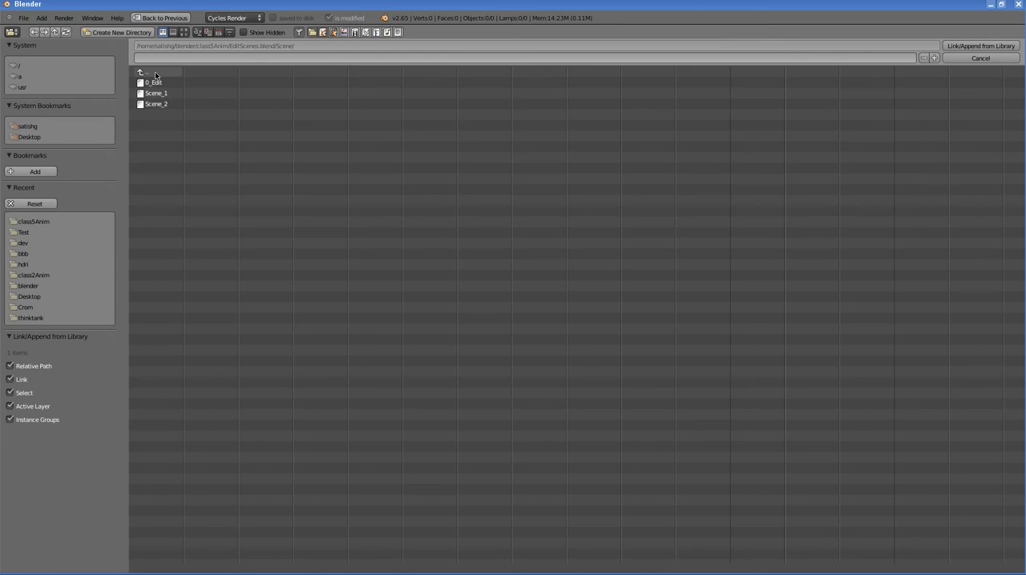
pyautogui.click(155, 73)
pyautogui.click(156, 73)
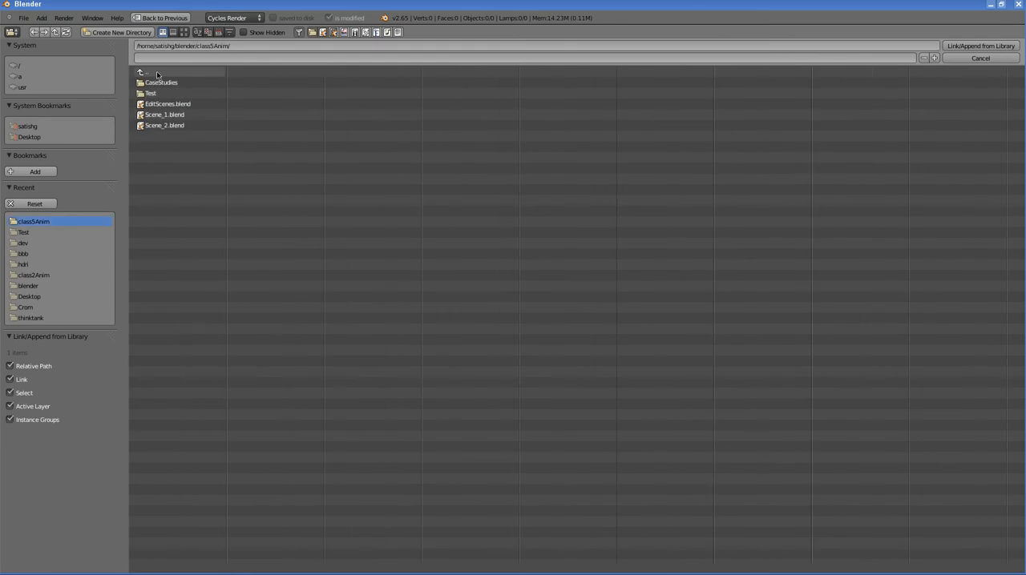
pyautogui.click(161, 115)
pyautogui.click(154, 170)
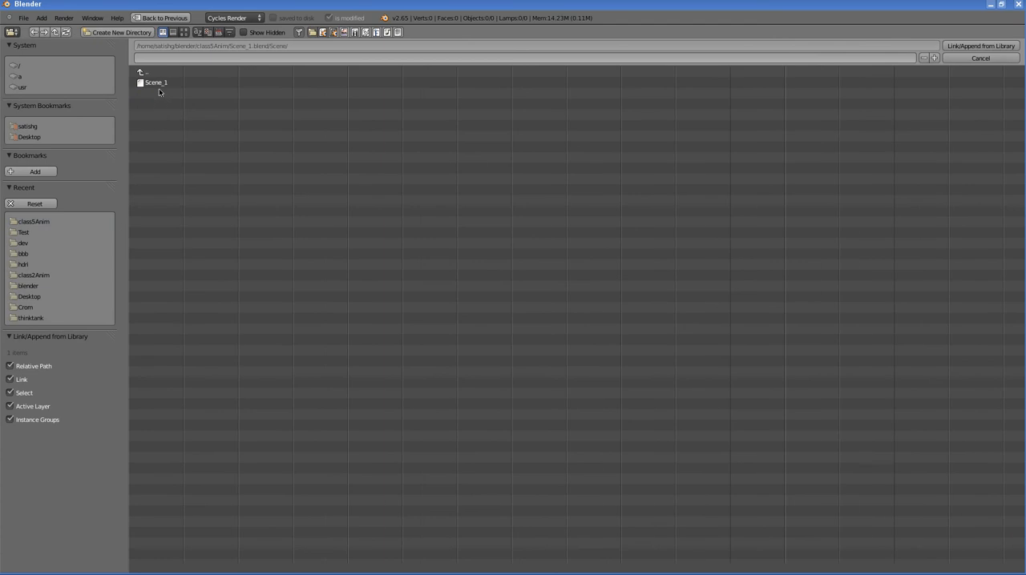
pyautogui.click(158, 83)
pyautogui.click(978, 46)
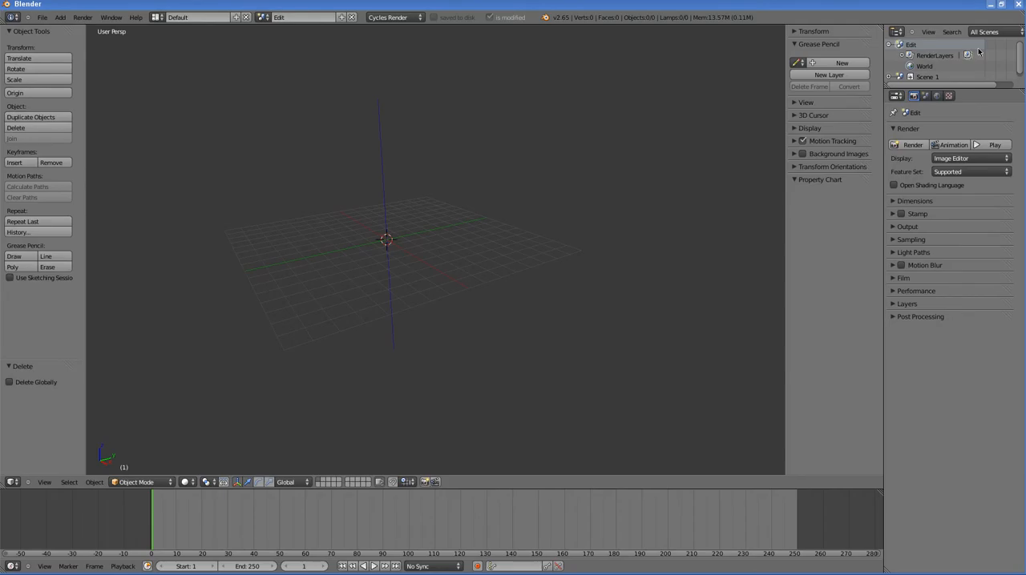
# Step: Switch to the linked scene Scene_1 and inspect its objects and camera path in the 3D view
pyautogui.click(259, 18)
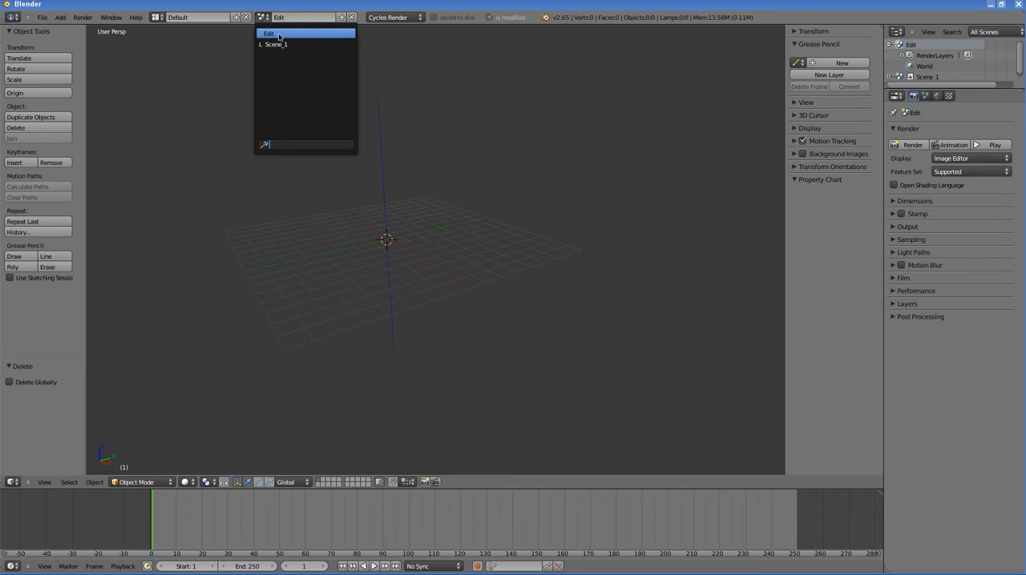
pyautogui.click(279, 45)
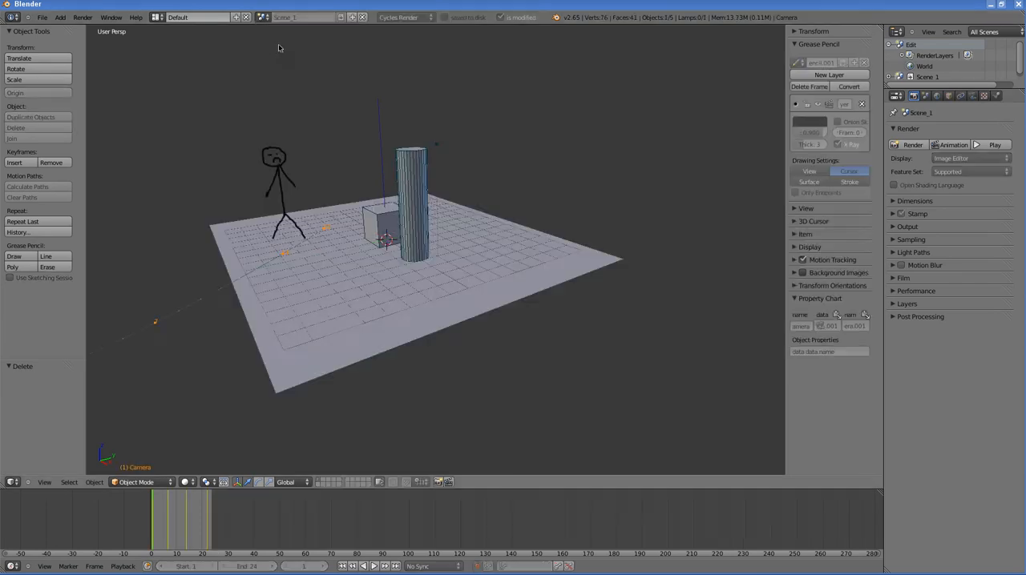
pyautogui.scroll(-5, 379, 178)
pyautogui.scroll(4, 398, 258)
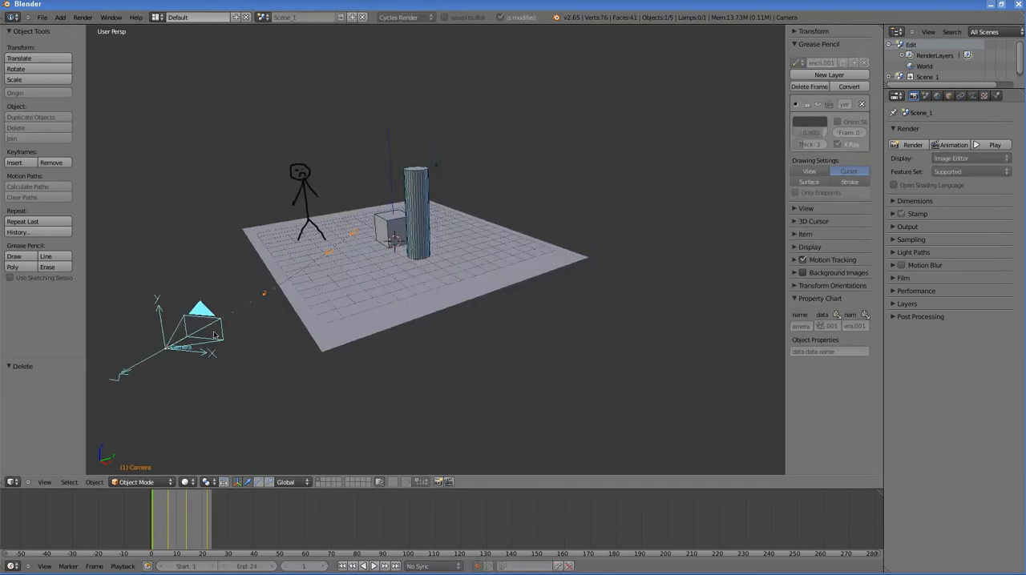
pyautogui.moveTo(338, 307); pyautogui.dragTo(314, 304, button='middle')
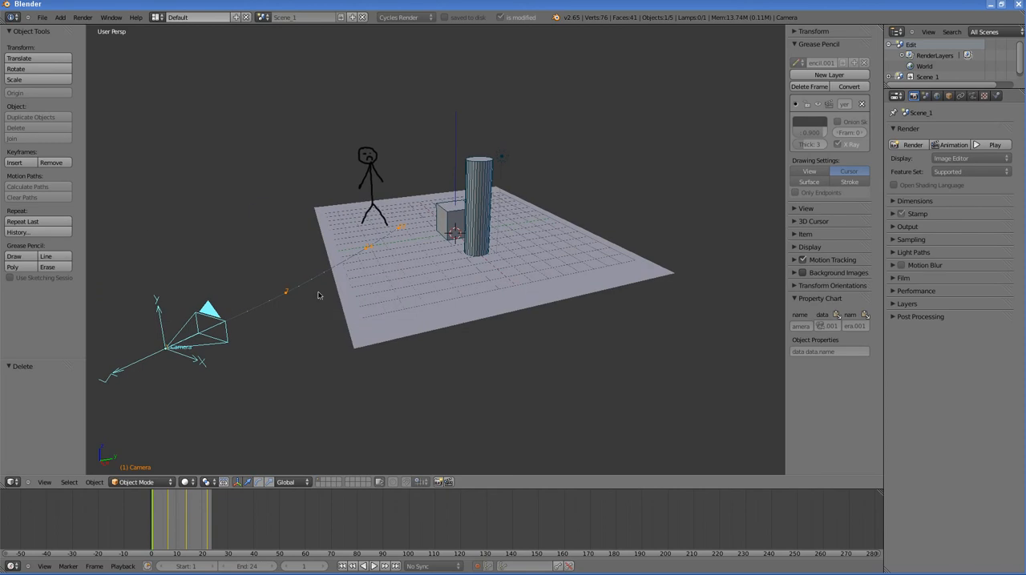
pyautogui.scroll(-2, 323, 288)
pyautogui.scroll(2, 336, 262)
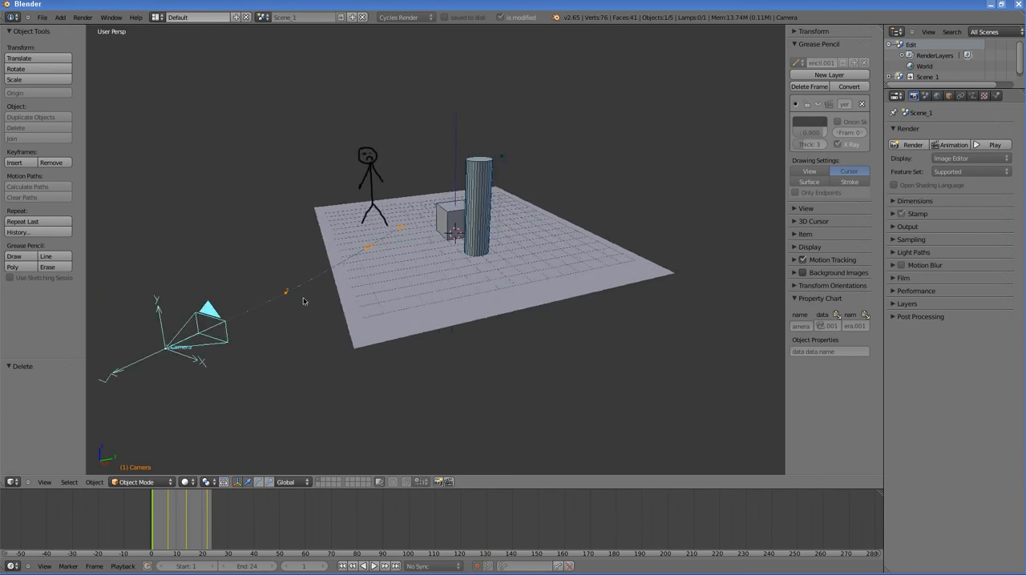
# Step: Select the ground plane in Scene_1 and examine its transform, delta transform, transform lock, relations, groups and display properties
pyautogui.rightClick(382, 228)
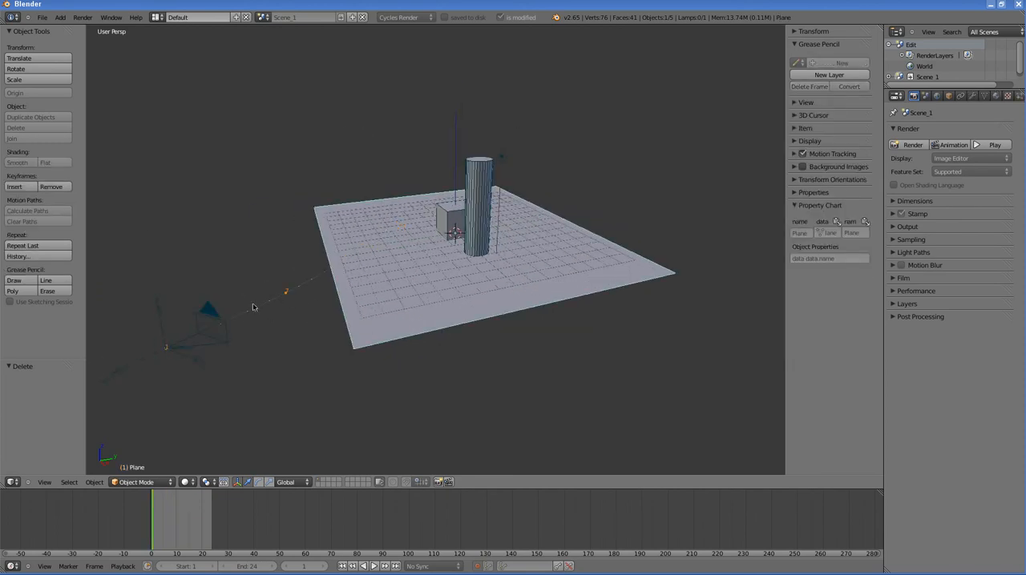
pyautogui.rightClick(206, 329)
pyautogui.rightClick(405, 268)
pyautogui.click(949, 97)
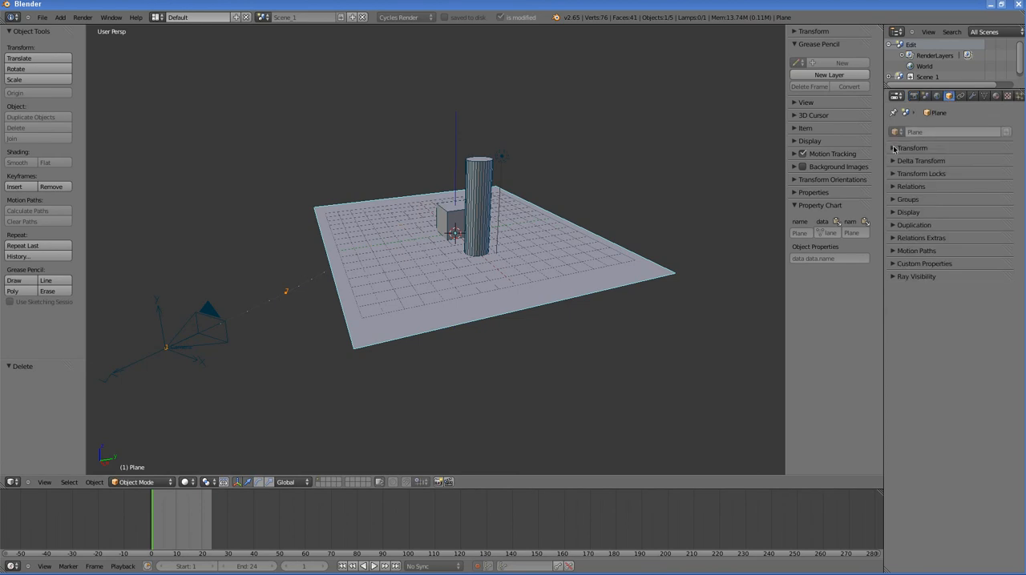
pyautogui.click(894, 148)
pyautogui.click(892, 225)
pyautogui.click(892, 290)
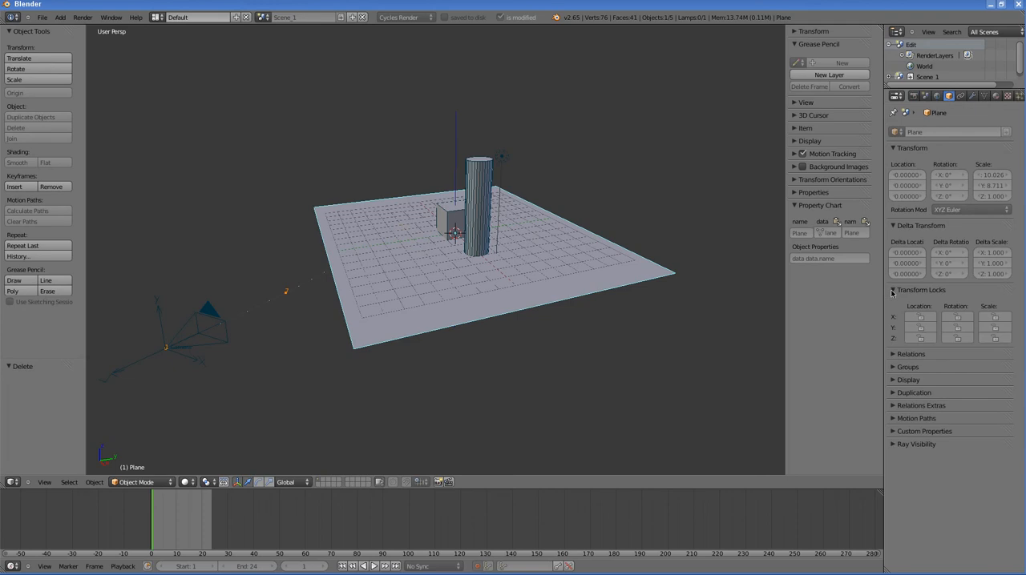
pyautogui.click(893, 354)
pyautogui.click(893, 420)
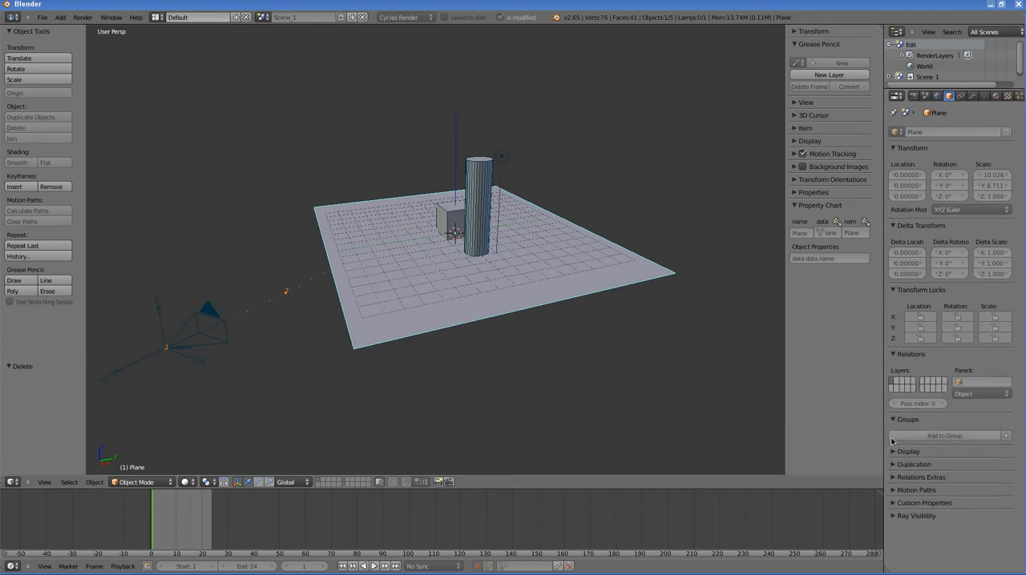
pyautogui.click(893, 453)
pyautogui.scroll(-1, 890, 513)
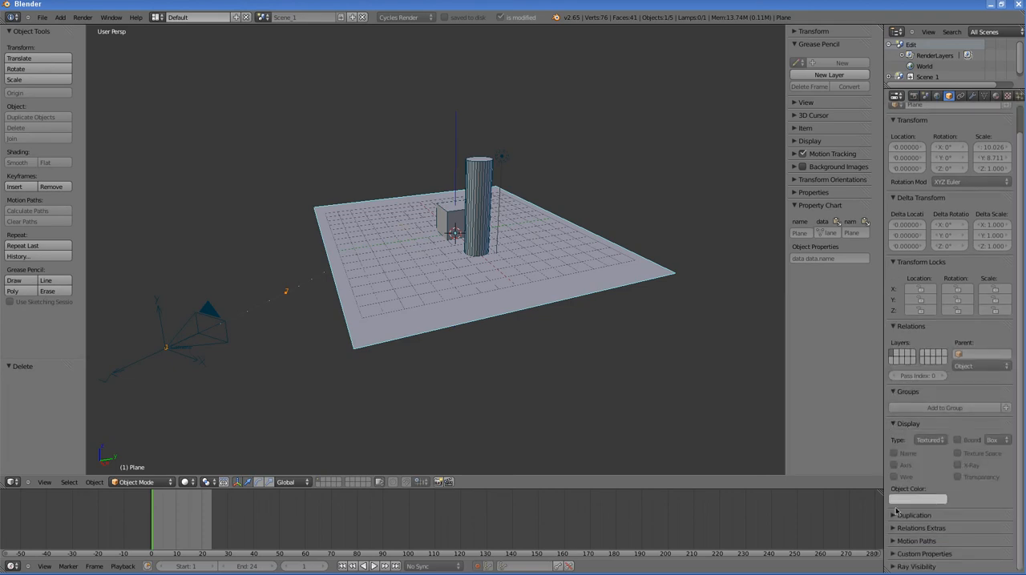
pyautogui.click(893, 424)
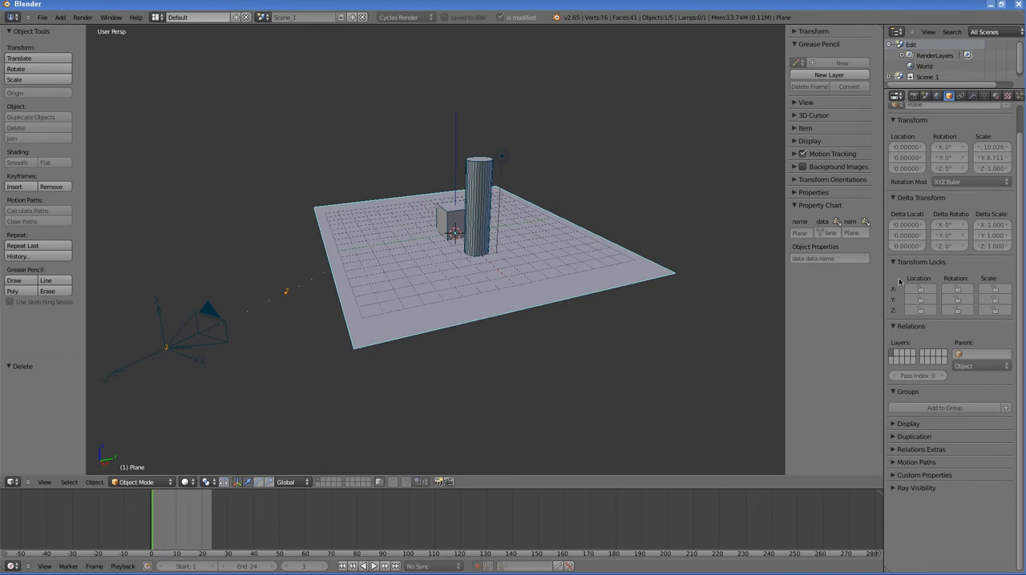
pyautogui.scroll(1, 895, 125)
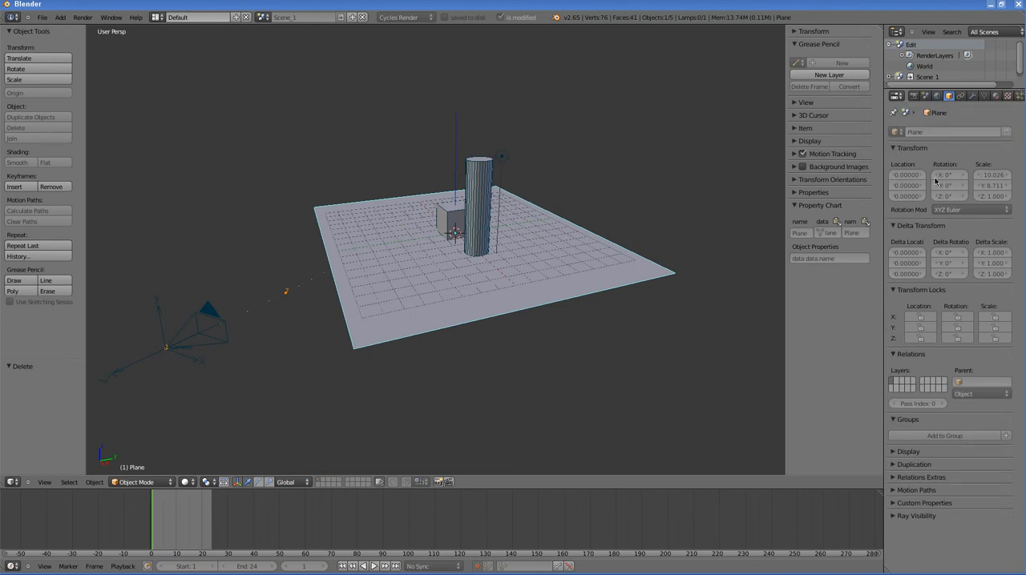
# Step: Collapse the plane's expanded property sections, and select the camera to examine its lens and display settings
pyautogui.click(895, 148)
pyautogui.click(893, 160)
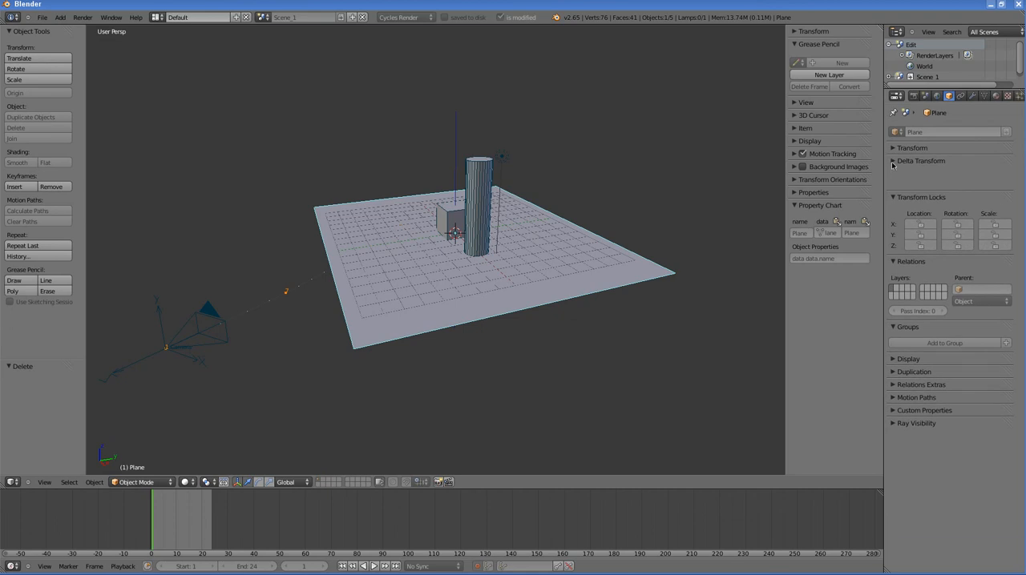
pyautogui.click(891, 174)
pyautogui.click(893, 186)
pyautogui.click(893, 199)
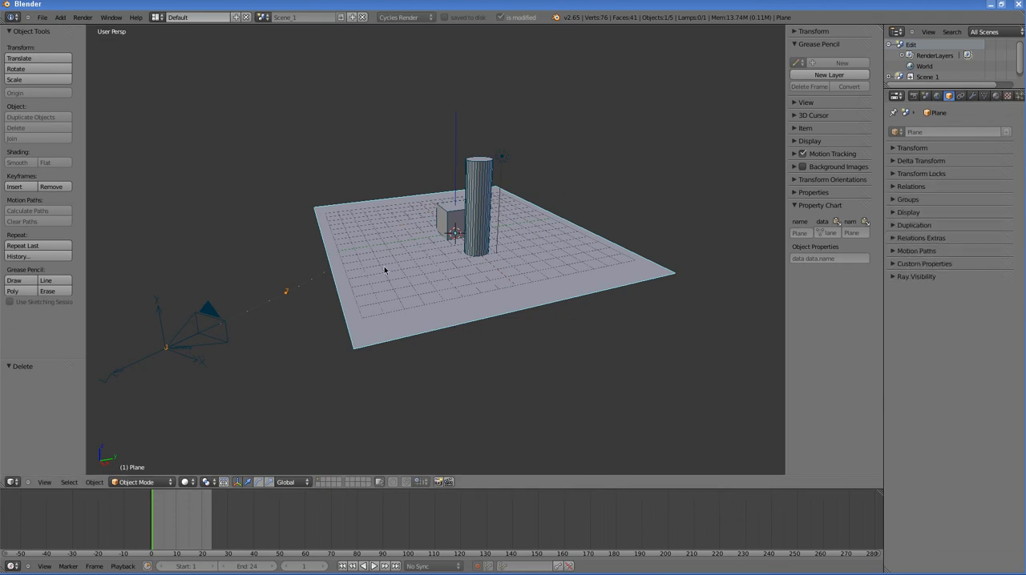
pyautogui.rightClick(221, 322)
pyautogui.click(972, 95)
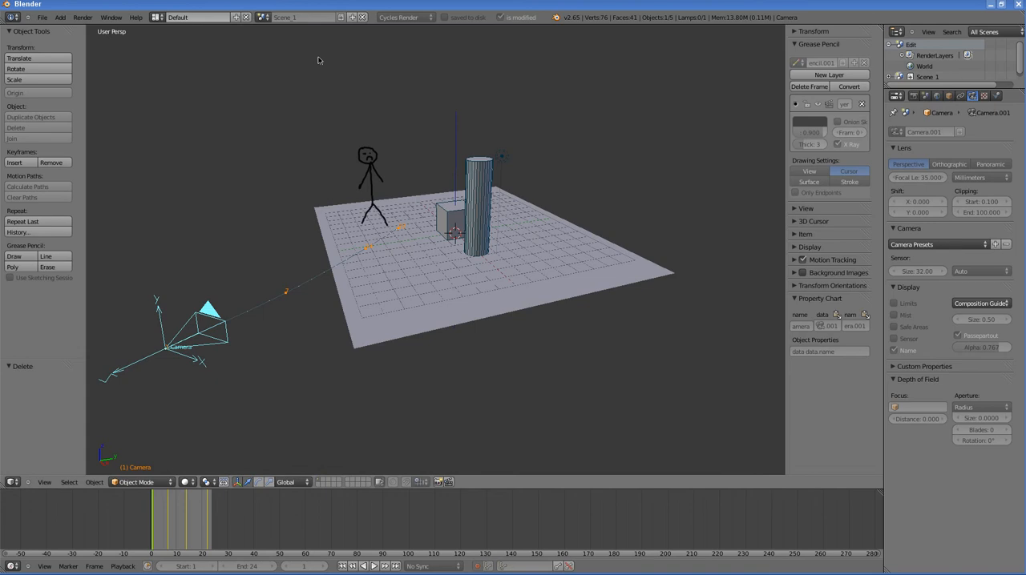
# Step: Link the scene Scene_2 from Scene_2.blend in the class5Anim folder into the current file
pyautogui.click(42, 18)
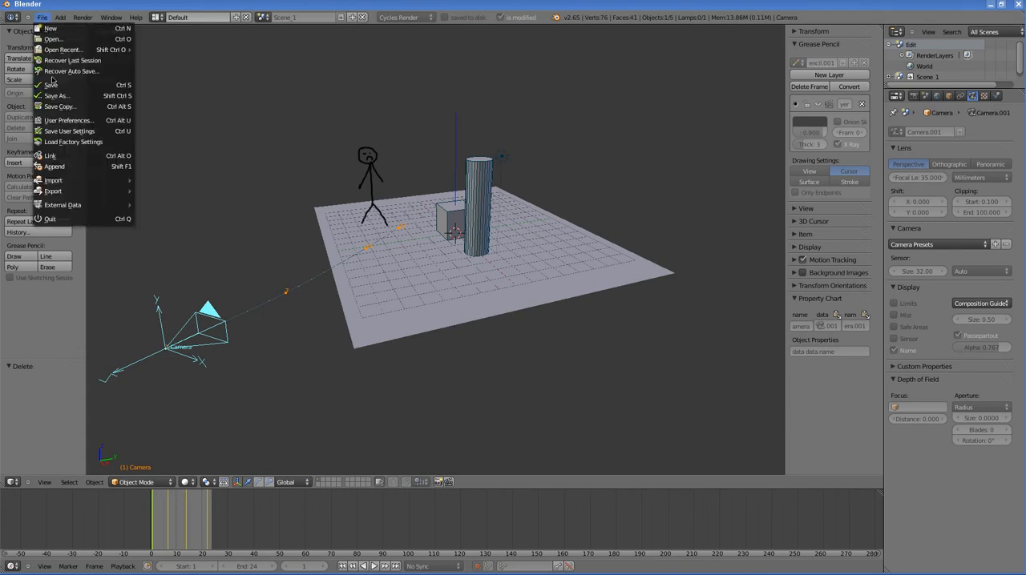
pyautogui.click(48, 157)
pyautogui.click(151, 82)
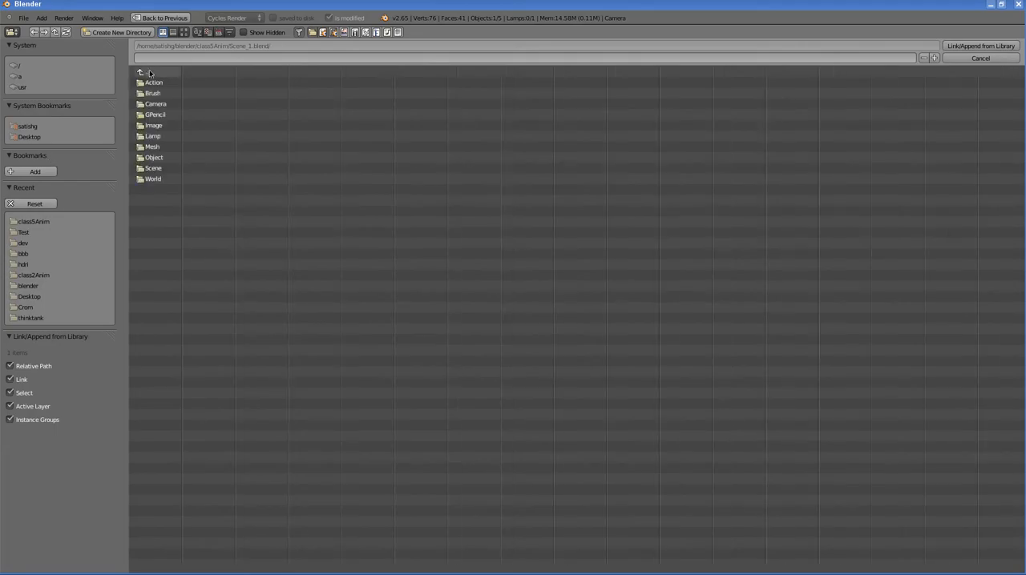
pyautogui.click(143, 72)
pyautogui.click(160, 120)
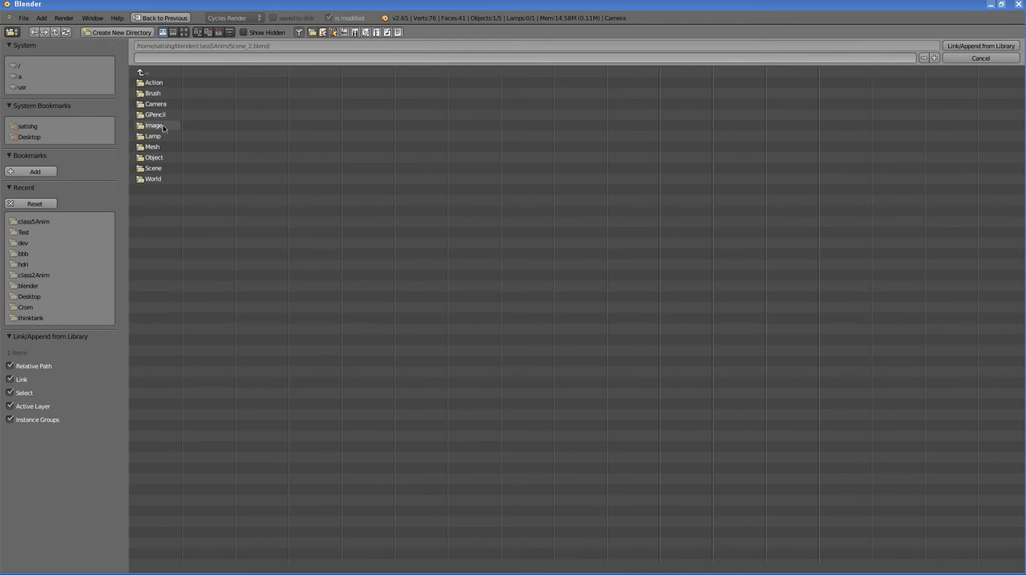
pyautogui.click(161, 168)
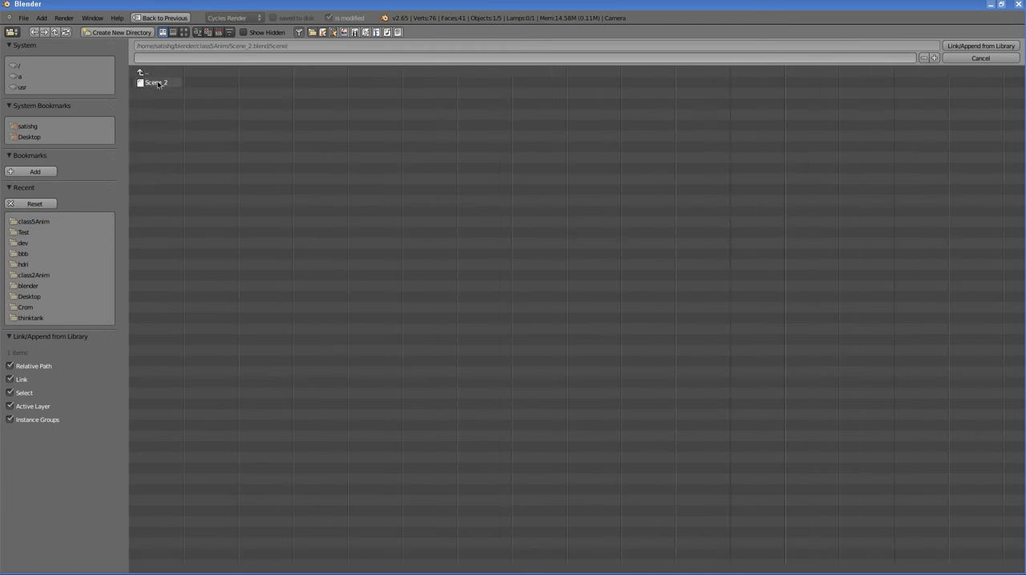
pyautogui.click(155, 82)
pyautogui.click(967, 46)
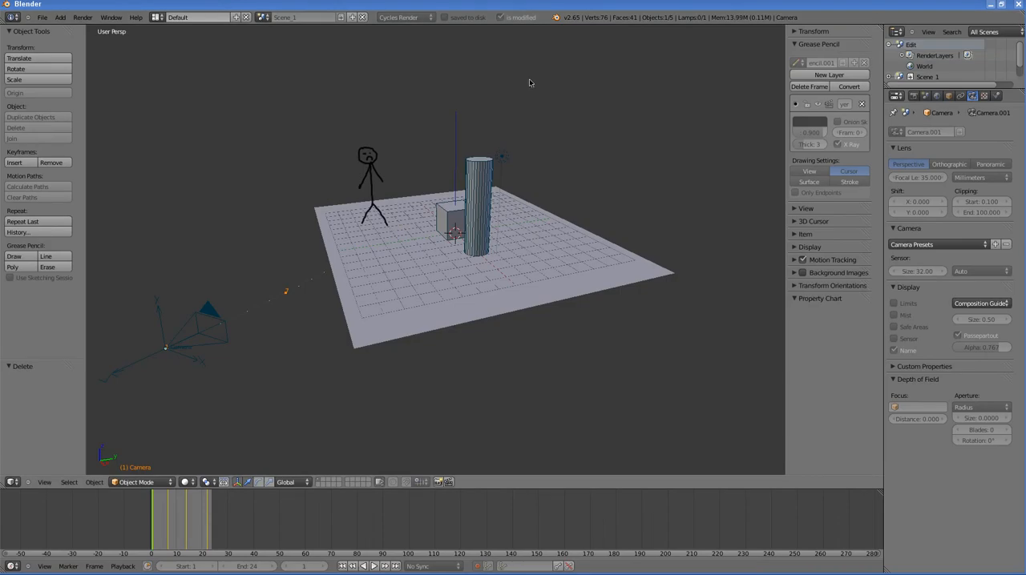
# Step: Switch to the linked scene Scene_2 and scrub its camera animation to frame 8, with the full frame range fitted in the timeline
pyautogui.click(264, 17)
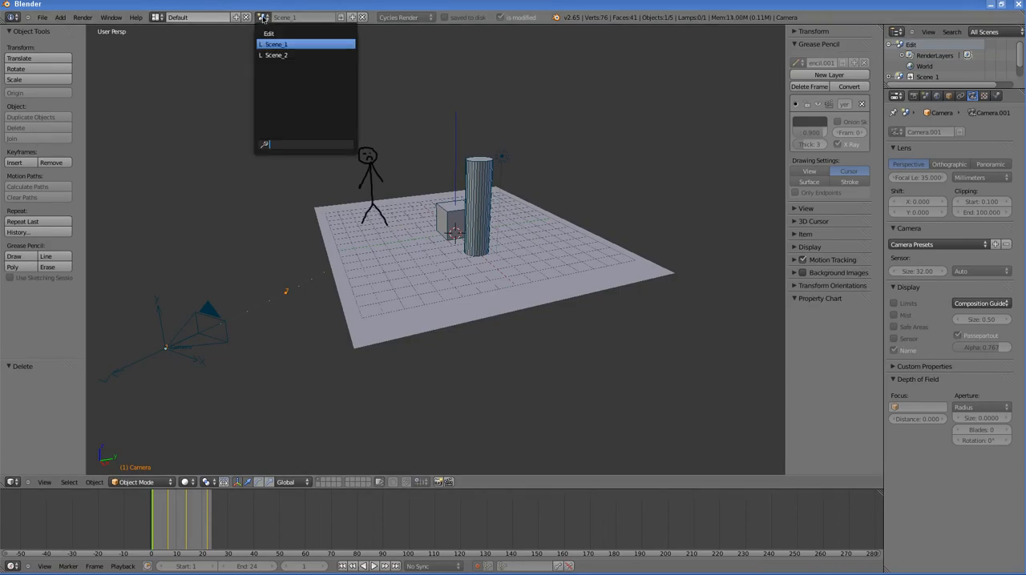
pyautogui.click(282, 55)
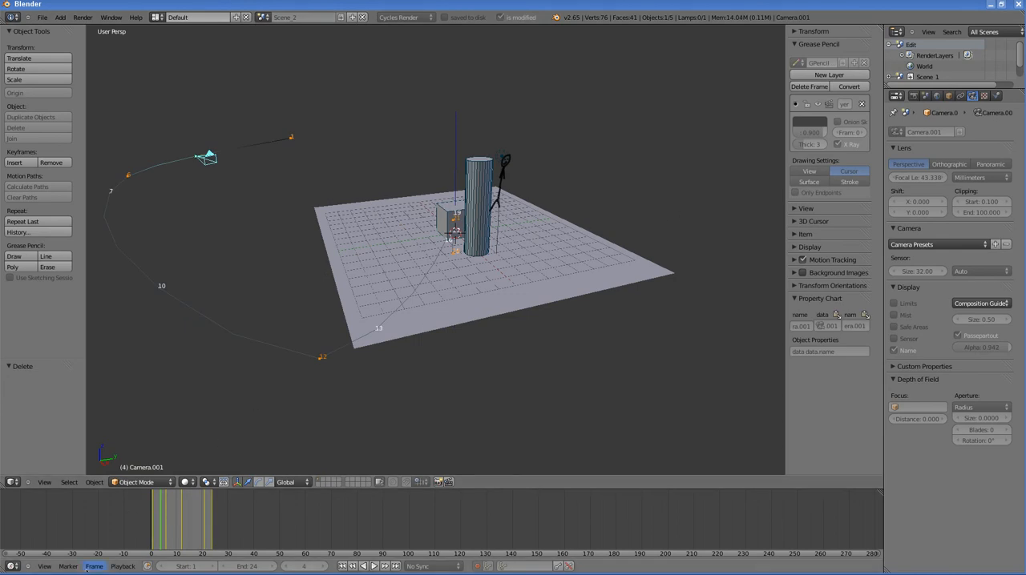
pyautogui.click(44, 567)
pyautogui.click(50, 551)
pyautogui.moveTo(156, 529); pyautogui.dragTo(271, 526)
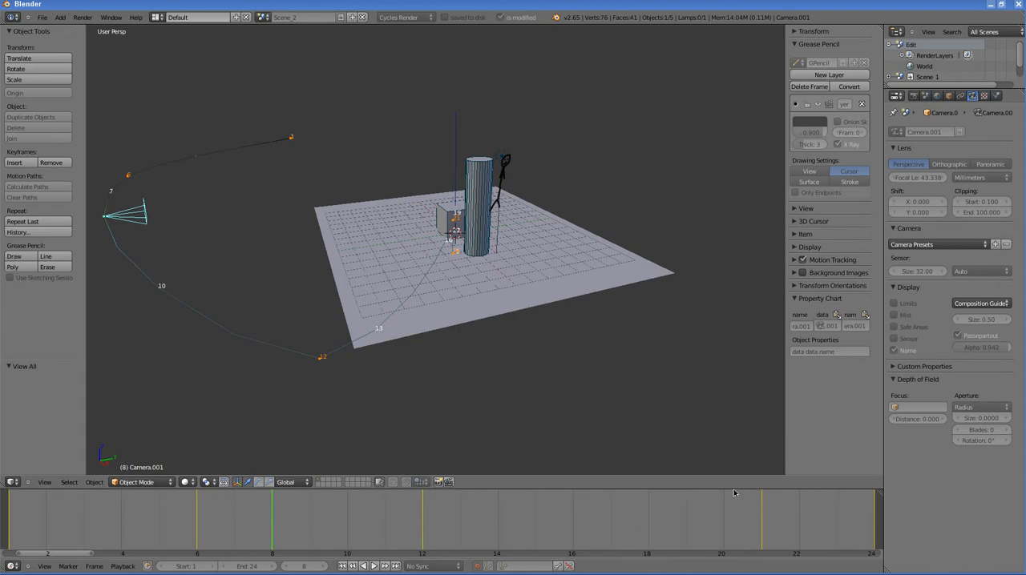
# Step: Enlarge the timeline area, turn it into a Video Sequence Editor, and show its time scale in frames
pyautogui.moveTo(736, 474); pyautogui.dragTo(744, 341)
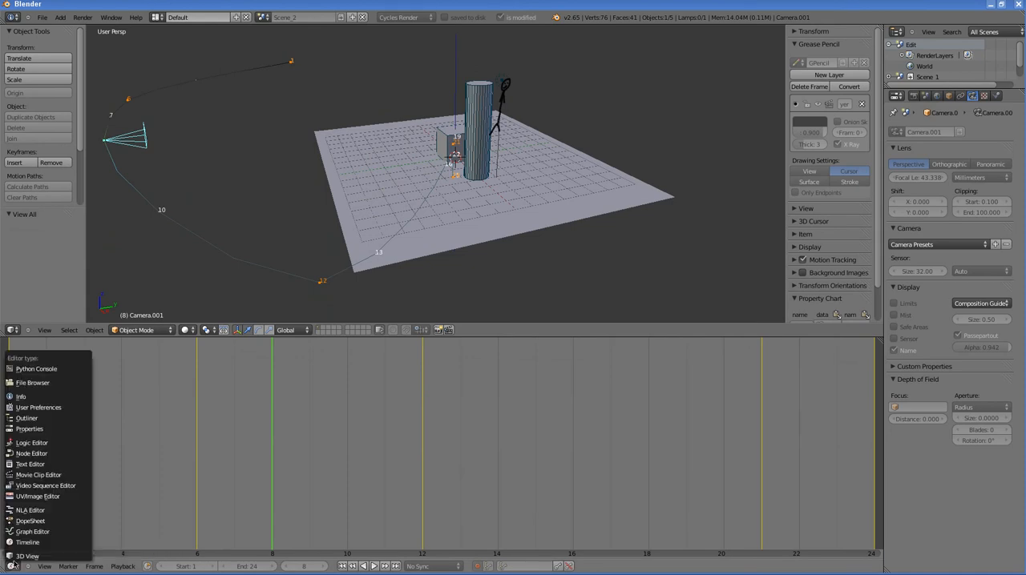
pyautogui.click(35, 487)
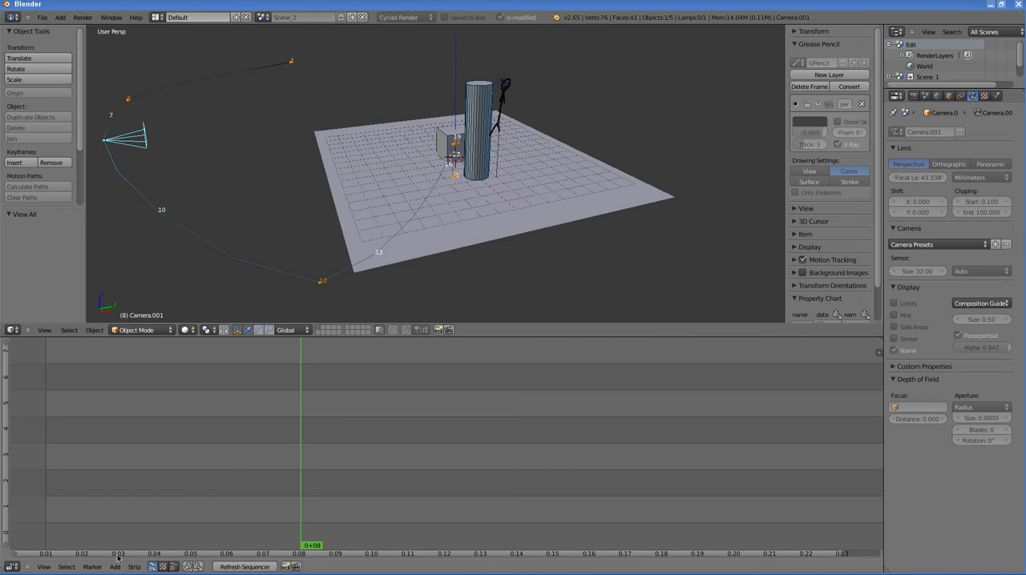
pyautogui.click(44, 567)
pyautogui.click(44, 521)
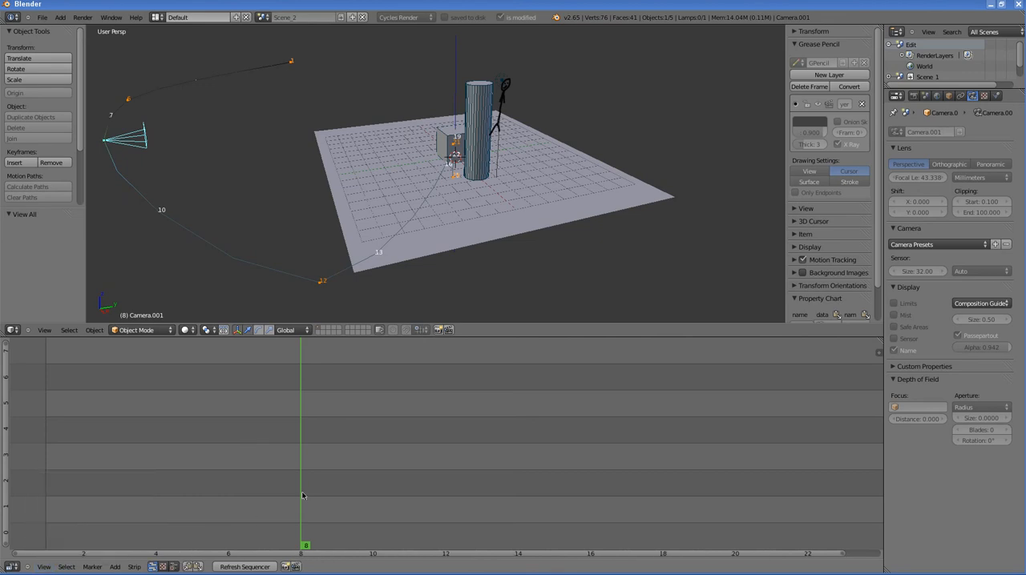
pyautogui.scroll(-3, 298, 481)
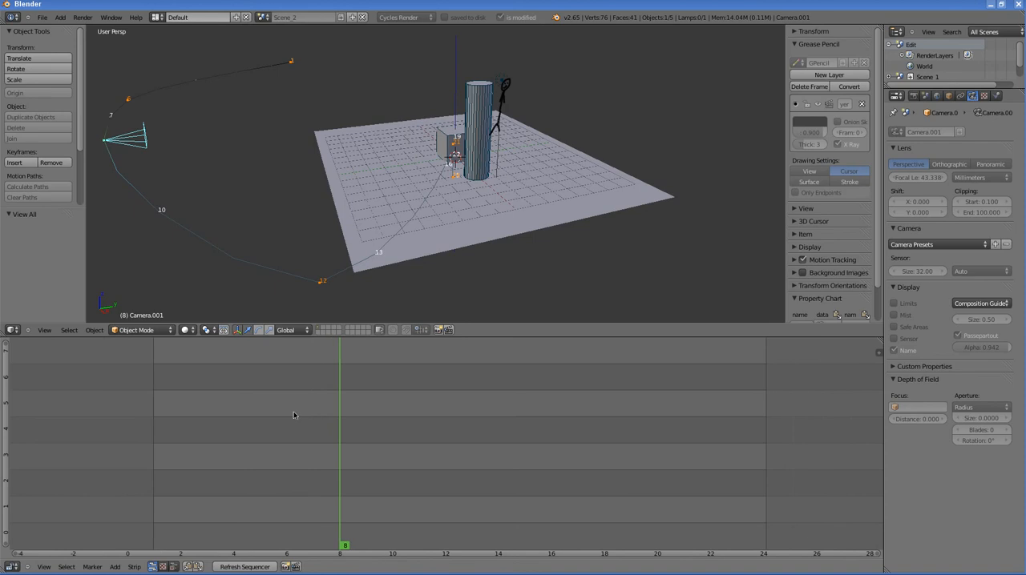
# Step: Switch the current scene from Scene_2 to the empty Edit scene
pyautogui.click(263, 17)
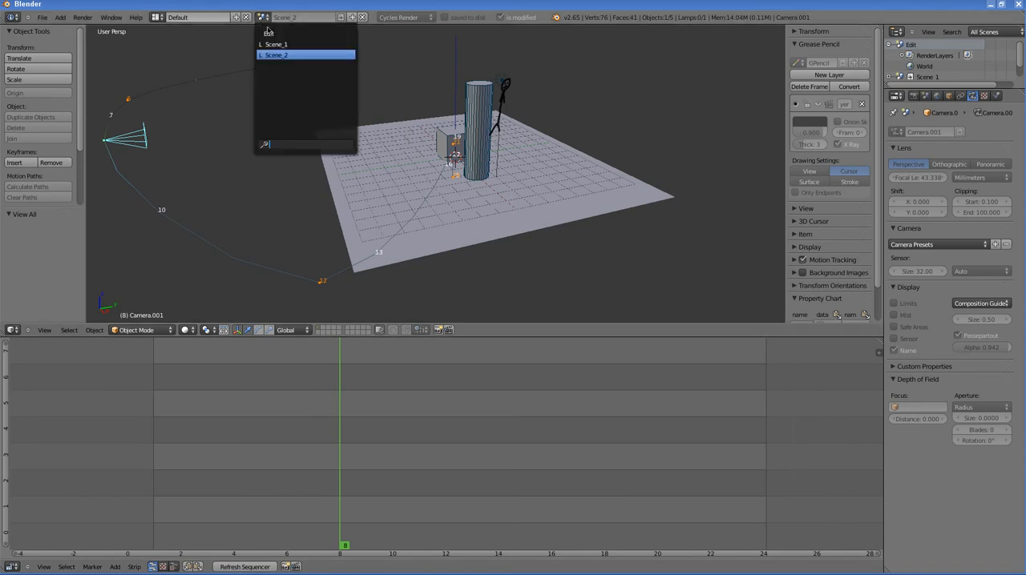
pyautogui.click(269, 35)
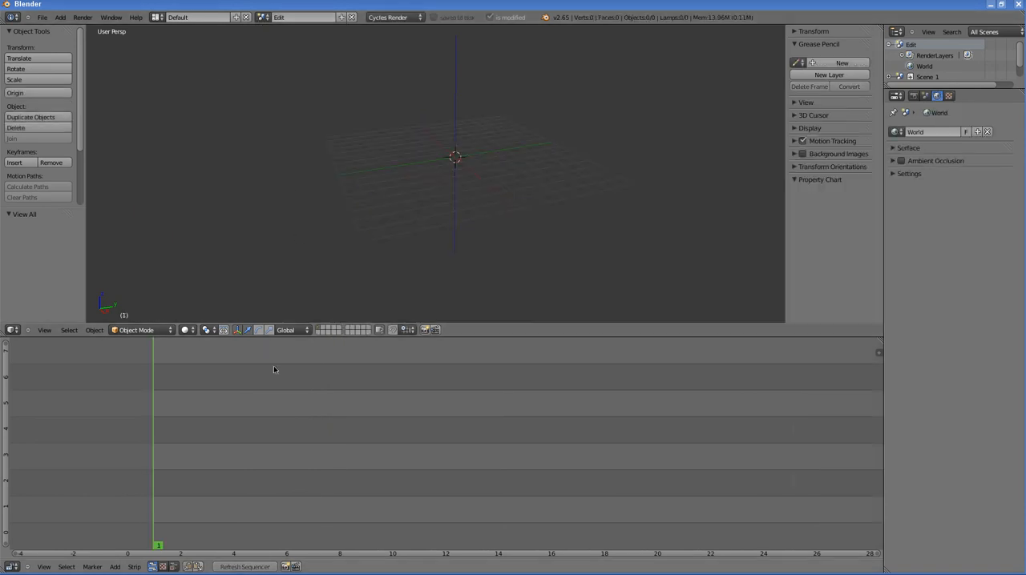
pyautogui.scroll(-5, 239, 440)
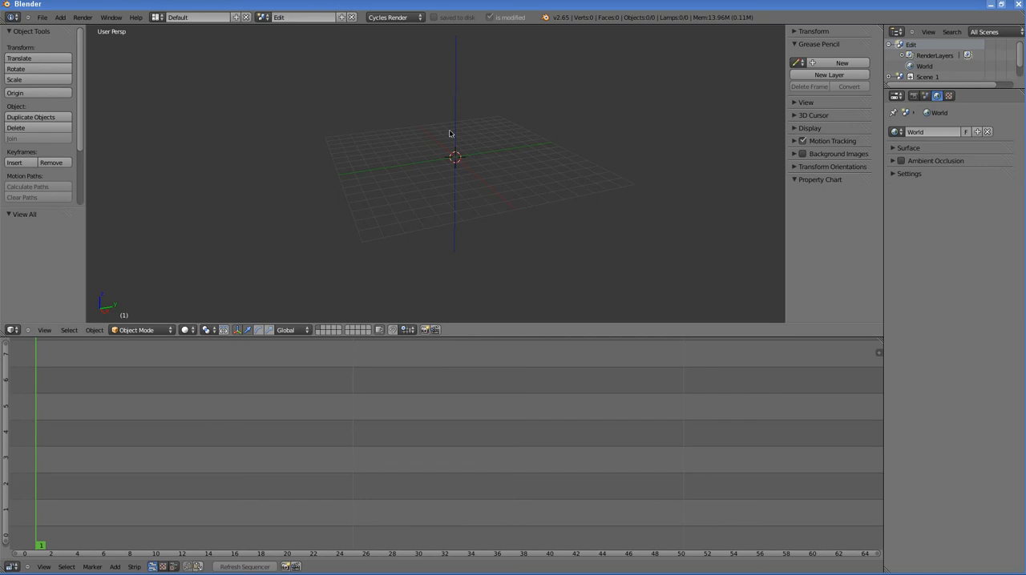
pyautogui.scroll(2, 385, 157)
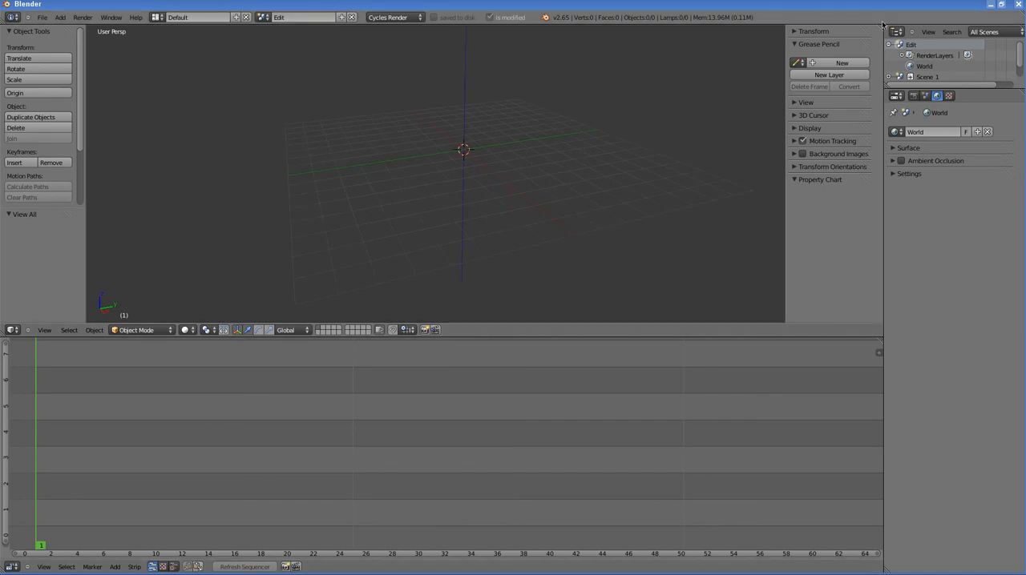
# Step: Split a narrow area off the left side of the 3D view and make it an Outliner
pyautogui.moveTo(882, 24); pyautogui.dragTo(192, 45)
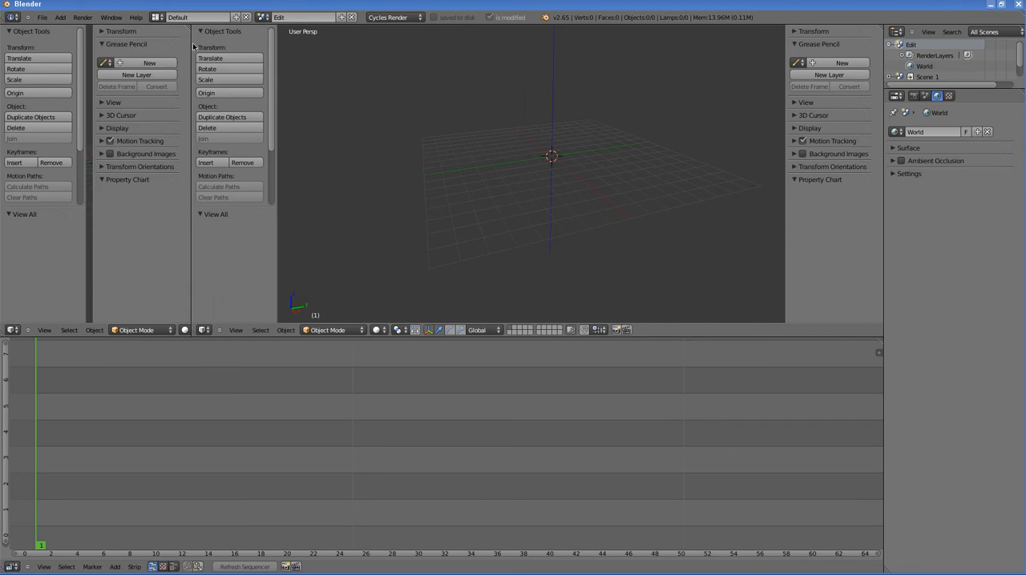
pyautogui.click(14, 331)
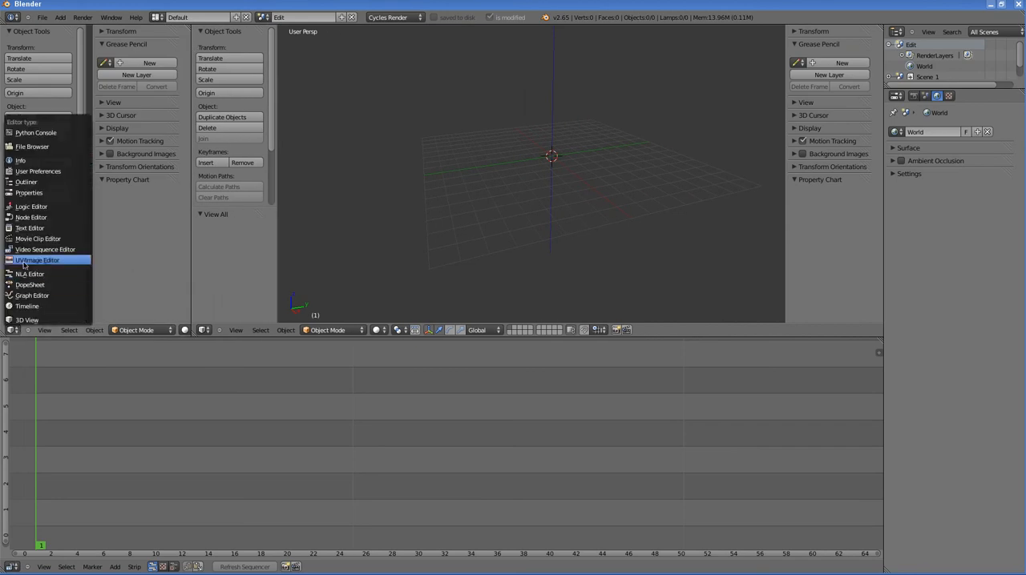
pyautogui.click(28, 182)
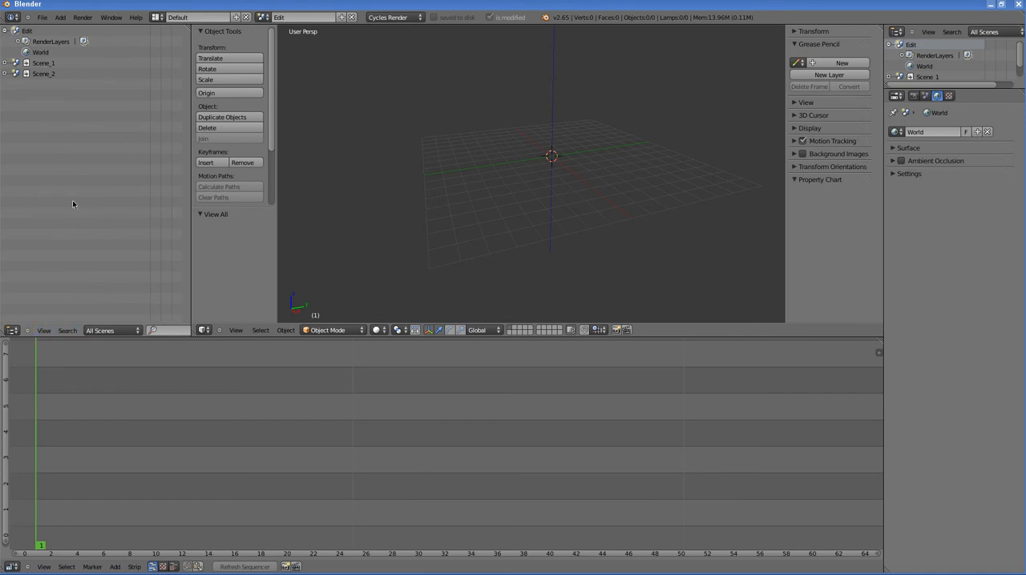
# Step: Flip the new Outliner's header to the top of its area and collapse the header menus
pyautogui.rightClick(78, 330)
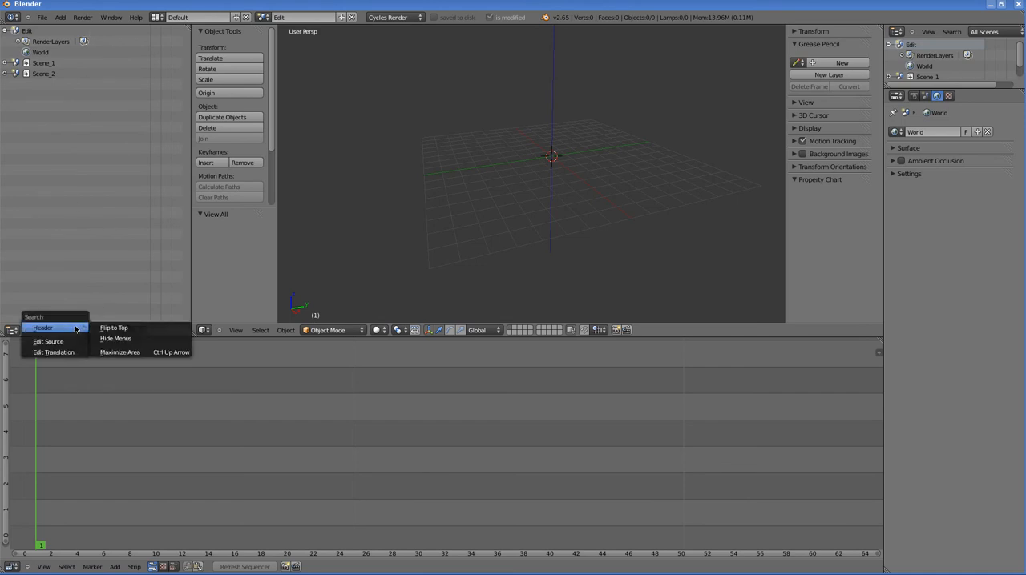
pyautogui.click(100, 329)
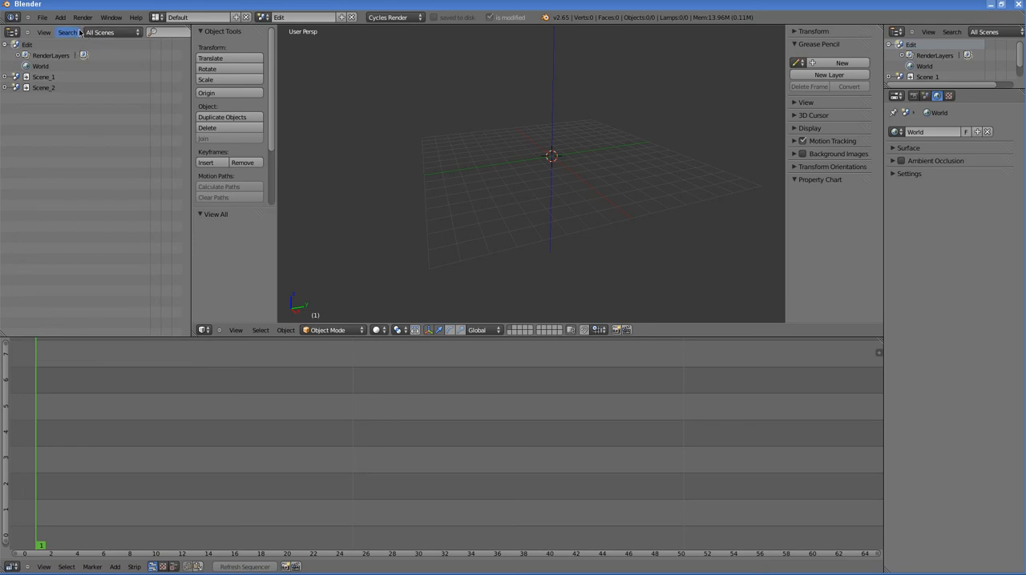
pyautogui.press('F5')
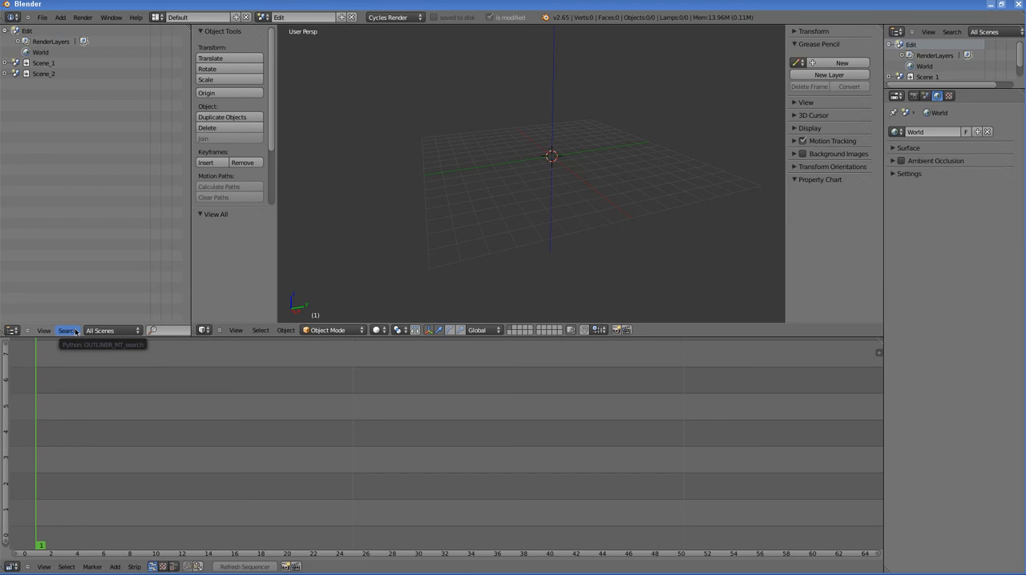
pyautogui.press('F5')
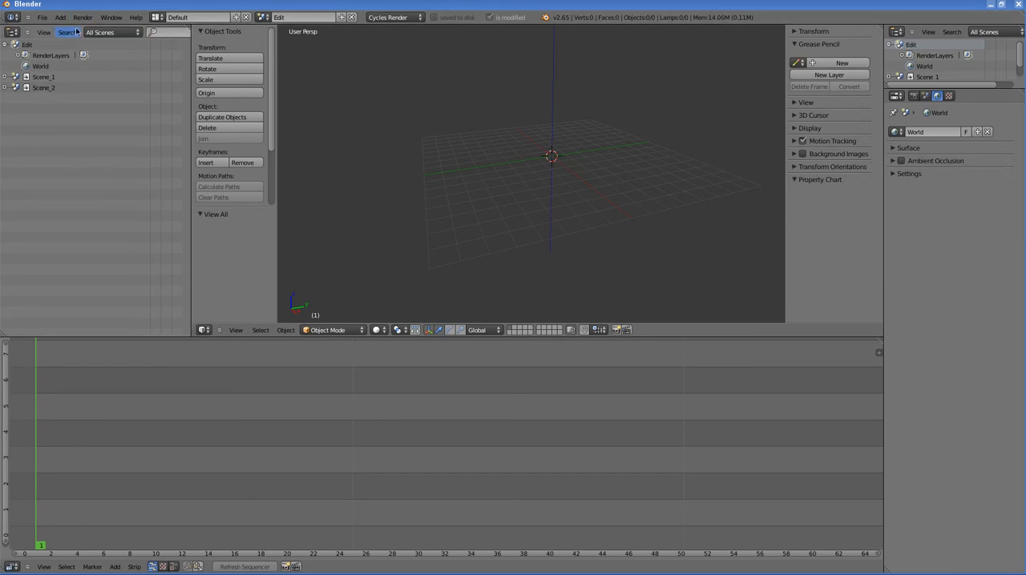
pyautogui.press('F5')
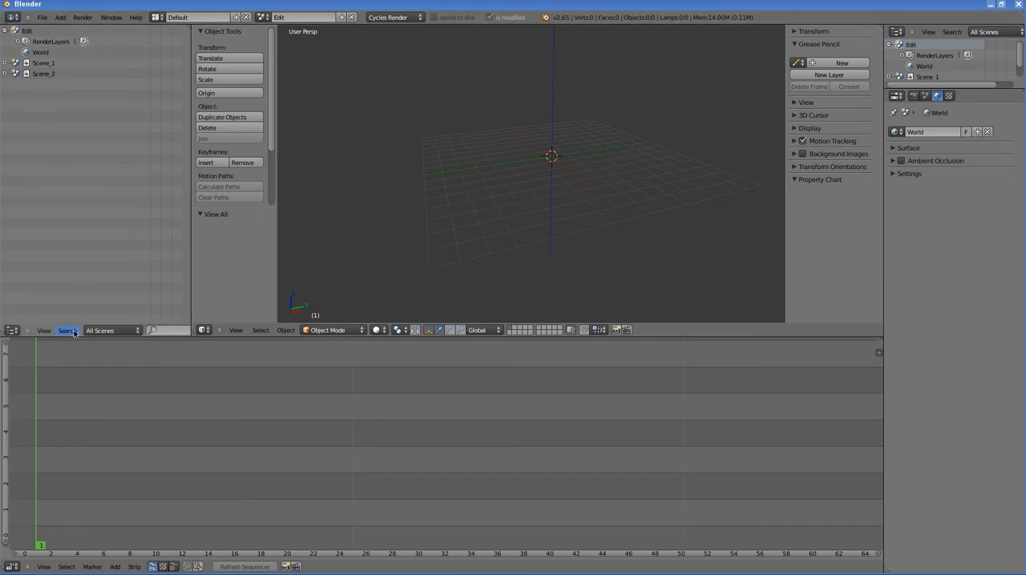
pyautogui.press('F5')
pyautogui.click(29, 33)
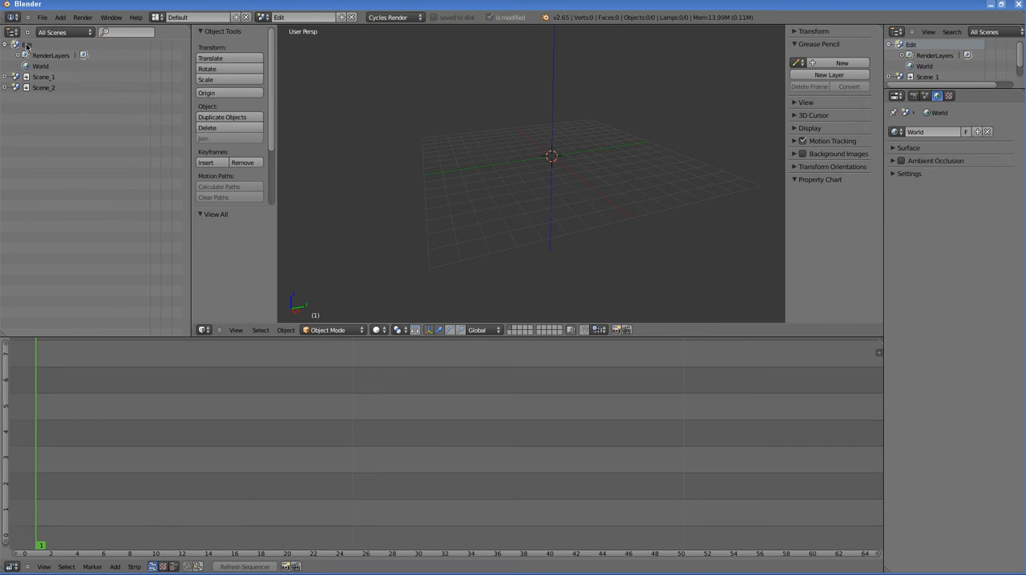
# Step: Check scene switching in the Outliner by activating Scene_1 and Scene_2 alternately, and return to the Edit scene
pyautogui.click(40, 78)
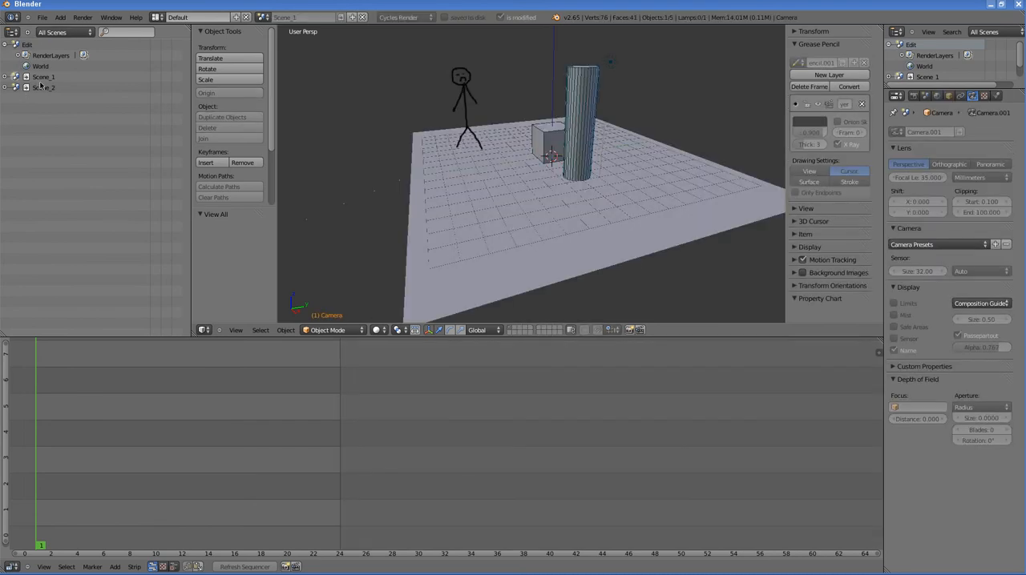
pyautogui.click(41, 87)
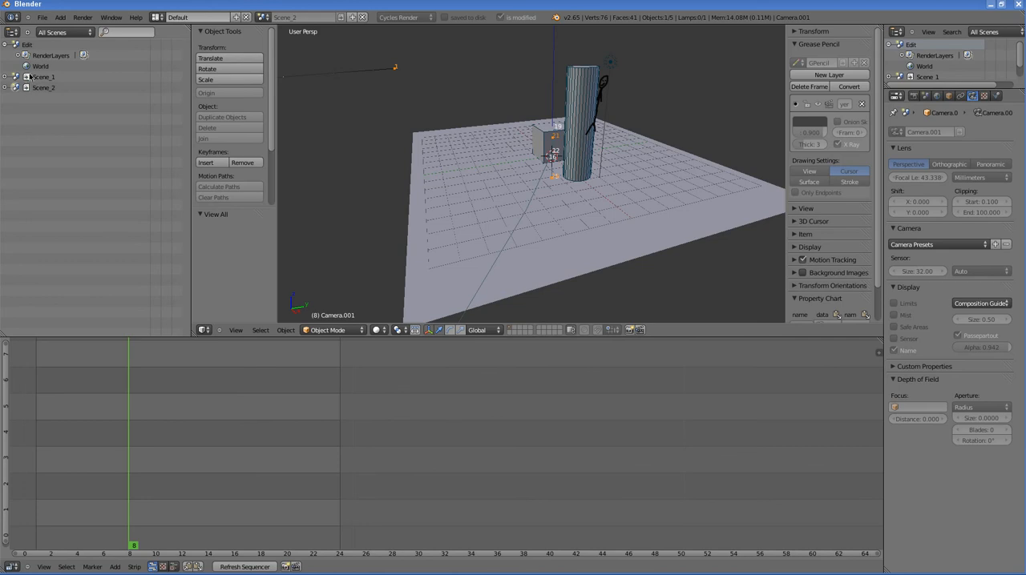
pyautogui.click(45, 78)
pyautogui.click(45, 86)
pyautogui.click(30, 45)
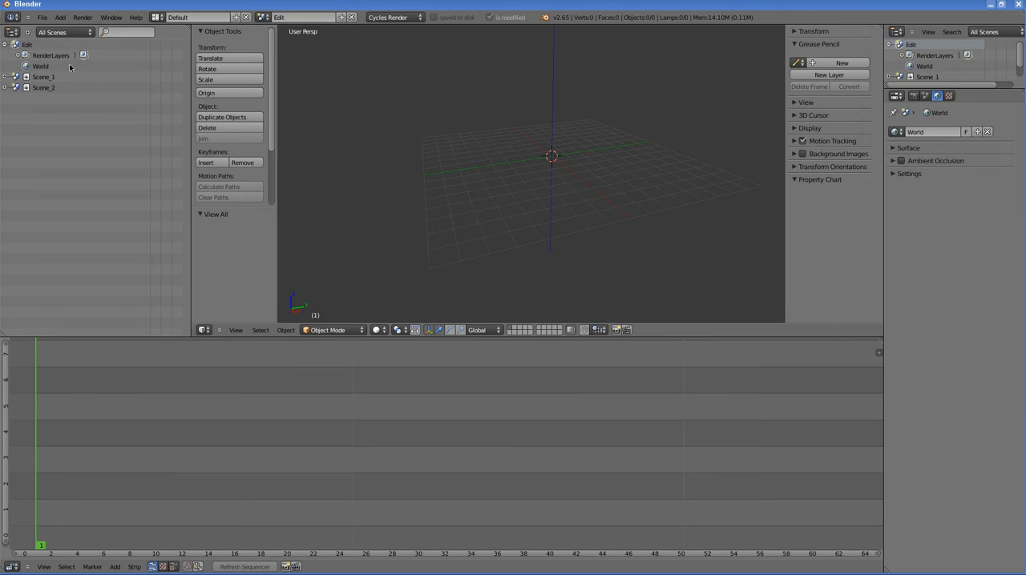
# Step: Save the file as Edit.blend in the class5Anim folder with compression enabled
pyautogui.click(42, 17)
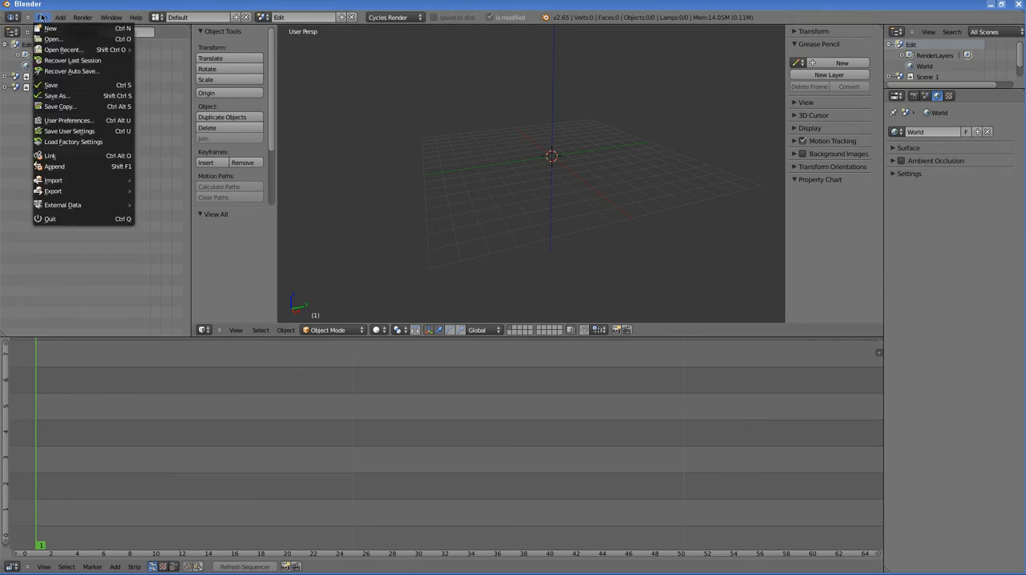
pyautogui.click(52, 96)
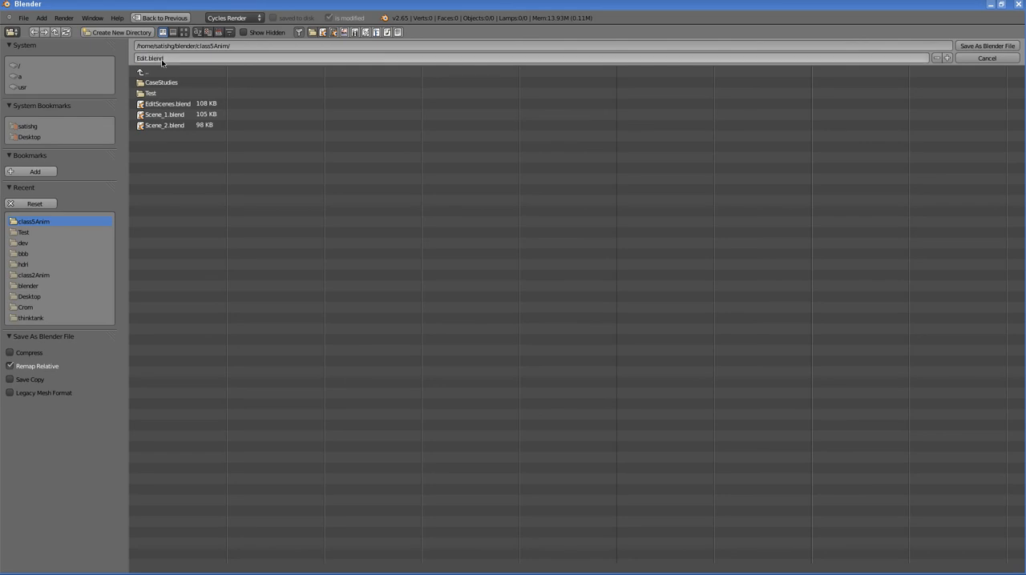
pyautogui.press('Return')
pyautogui.click(21, 356)
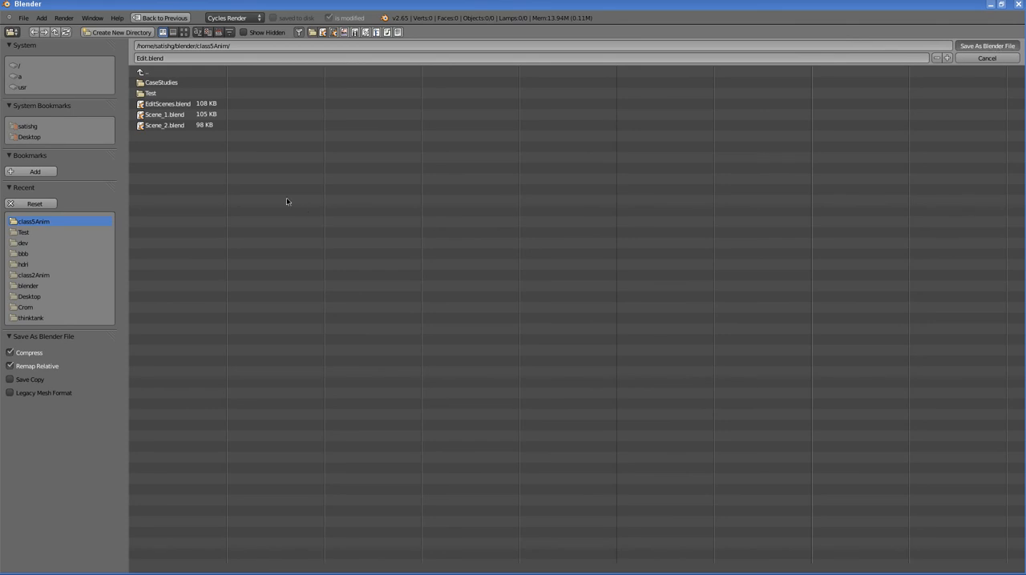
pyautogui.press('Return')
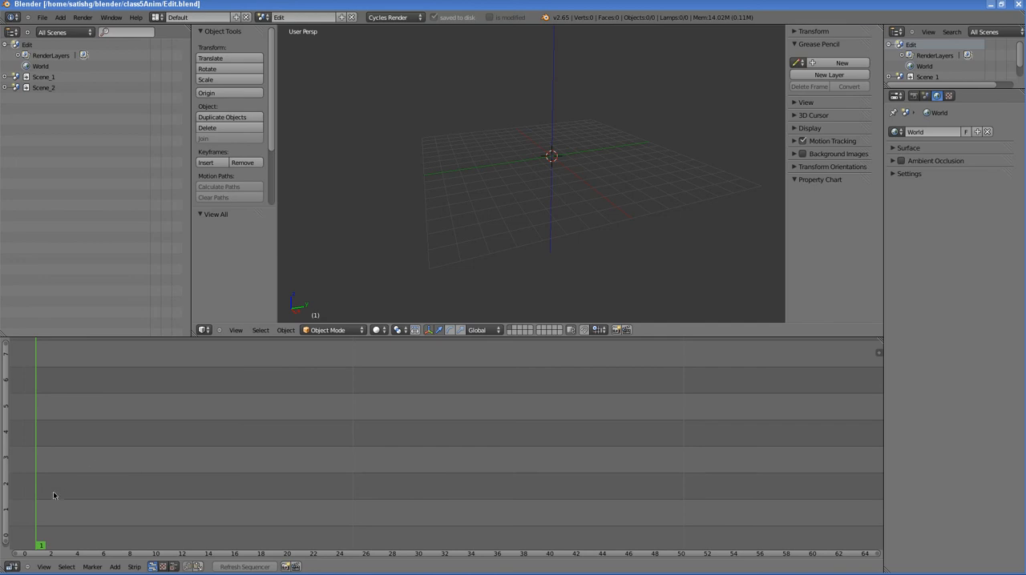
# Step: Add a Scene_1 scene strip to the sequencer and place it on channel 1 starting at frame 1
pyautogui.hotkey('shift', 'a')
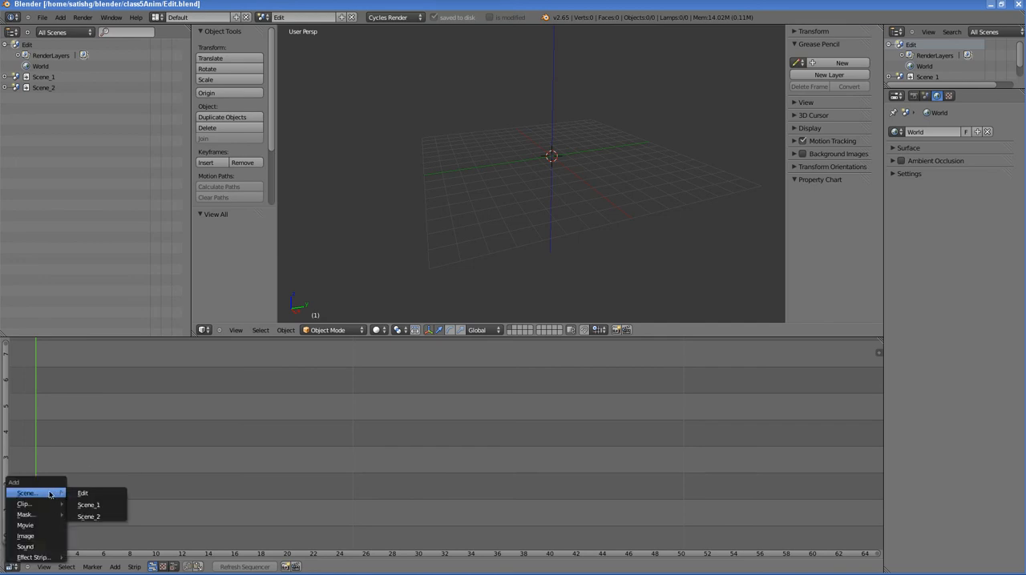
pyautogui.click(95, 506)
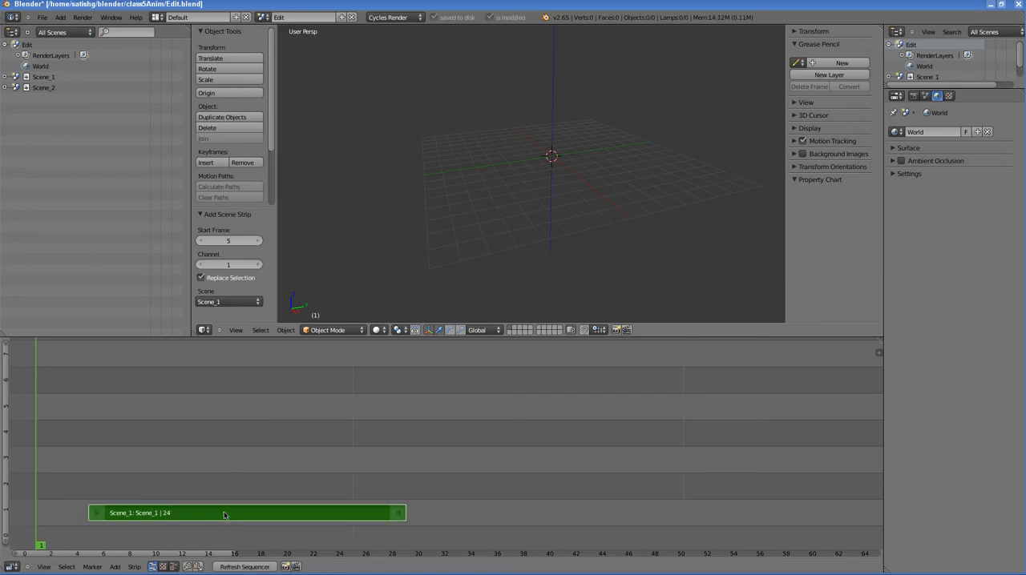
pyautogui.press('g')
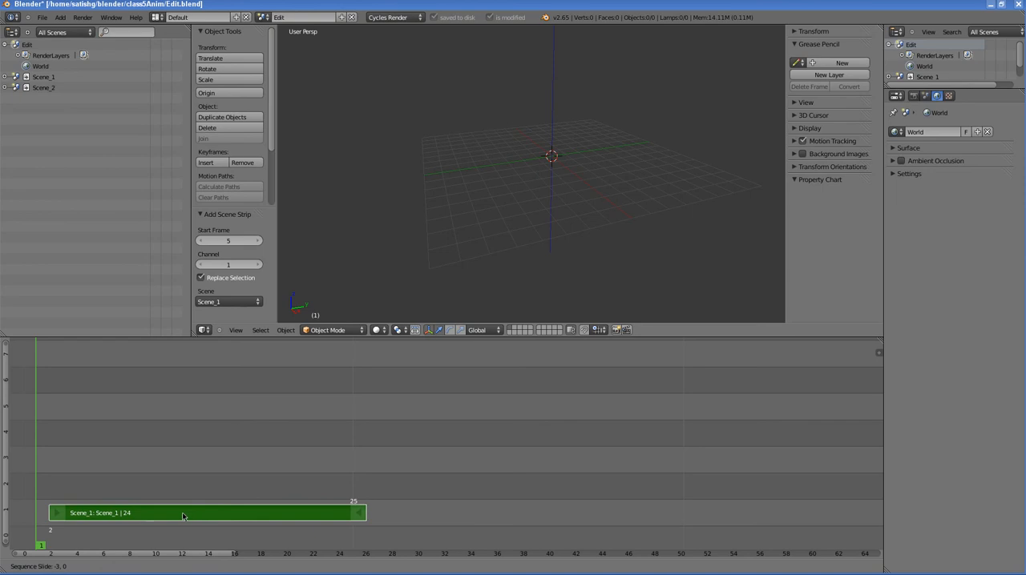
pyautogui.click(172, 518)
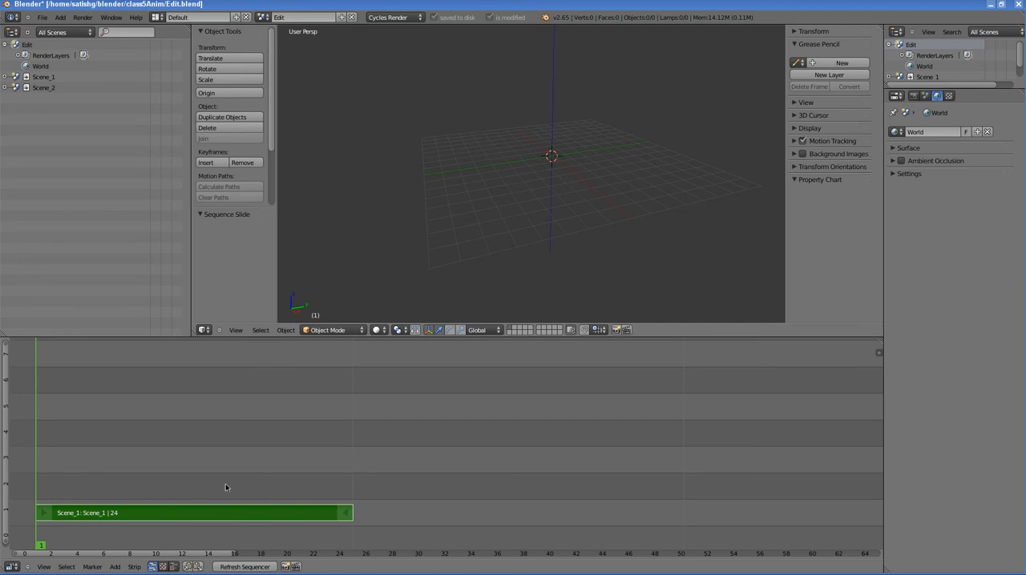
# Step: Add a Scene_2 scene strip on channel 2, starting at frame 25 where the Scene_1 strip ends
pyautogui.hotkey('shift', 'a')
pyautogui.moveTo(86, 477)
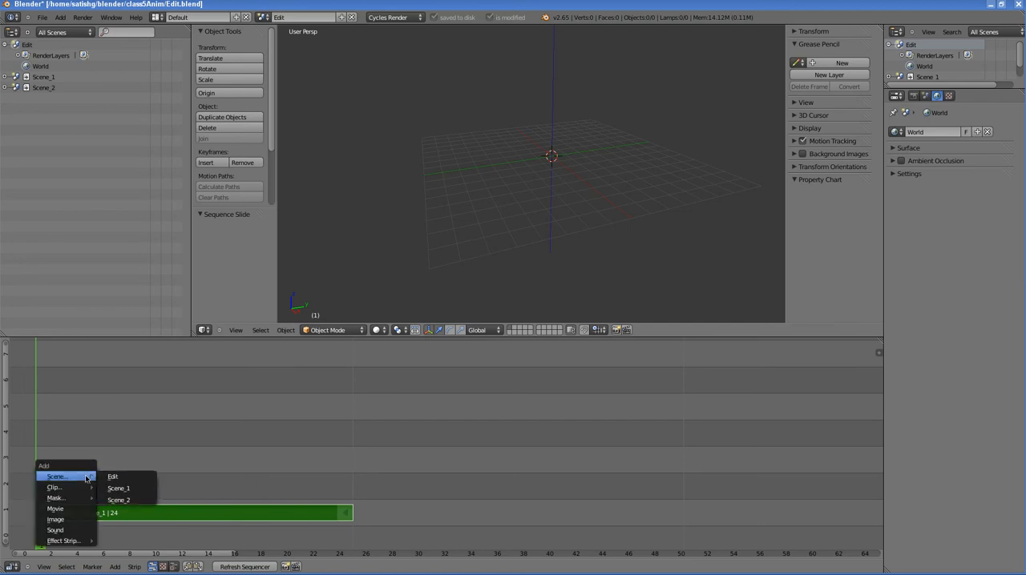
pyautogui.click(120, 500)
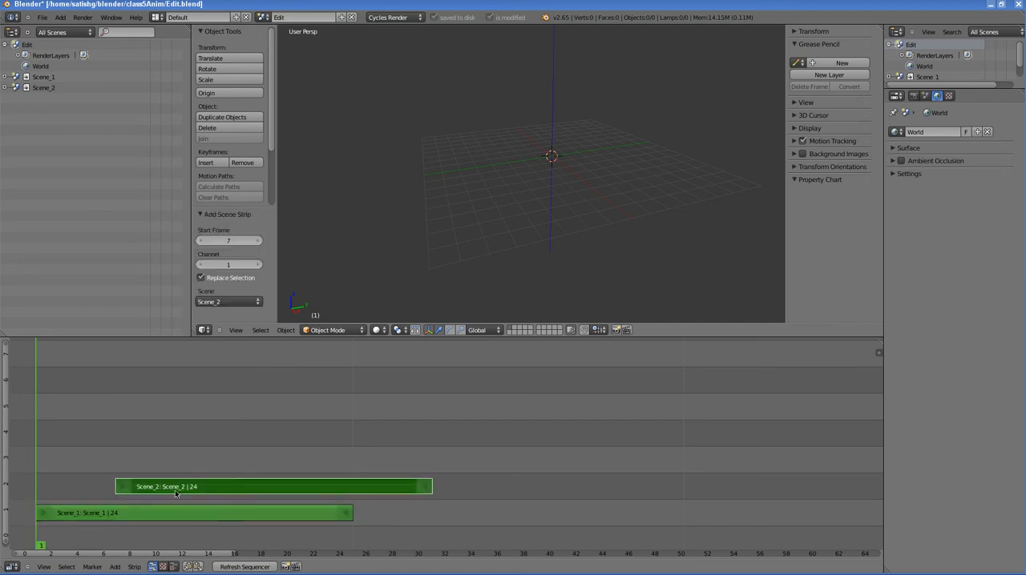
pyautogui.click(423, 489)
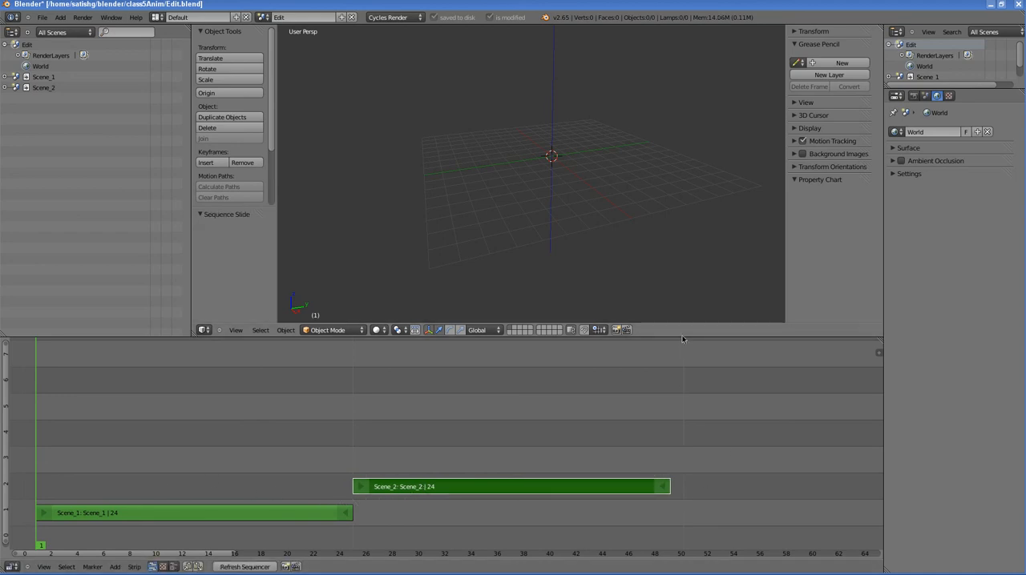
# Step: Enlarge the sequence editor area and display the image preview together with the strips, giving the preview more height
pyautogui.moveTo(675, 337); pyautogui.dragTo(655, 212)
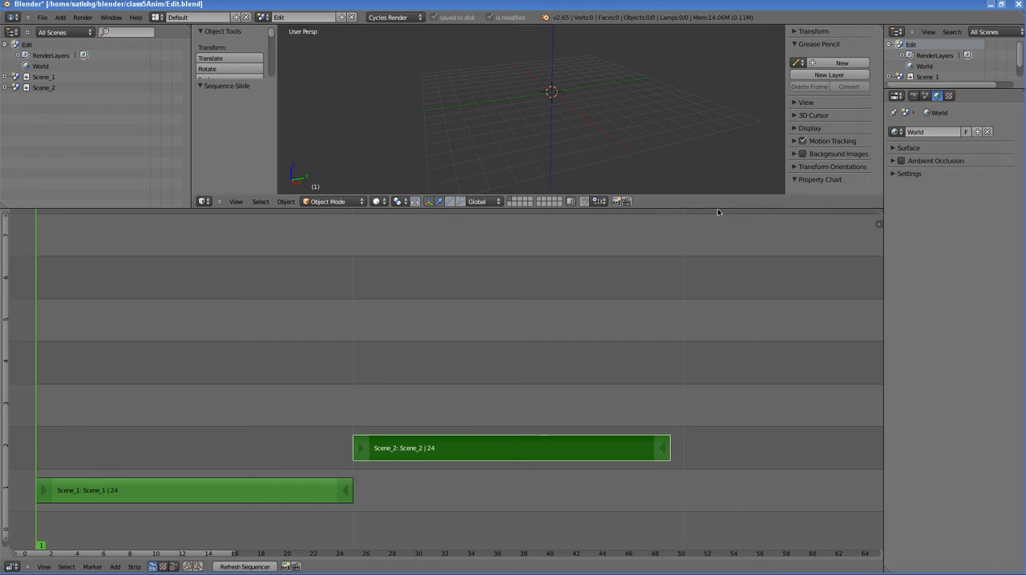
pyautogui.moveTo(717, 207); pyautogui.dragTo(714, 161)
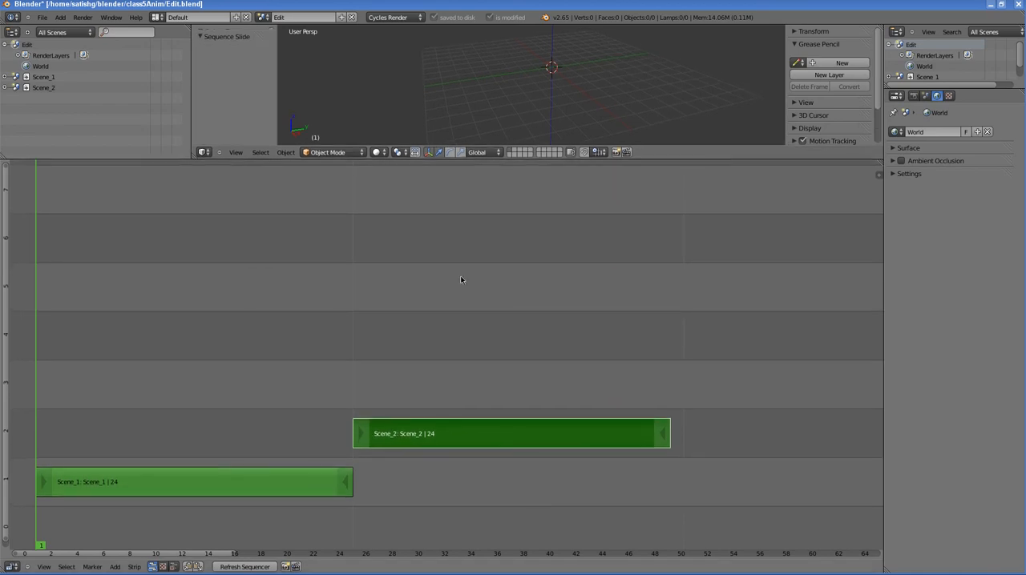
pyautogui.click(175, 568)
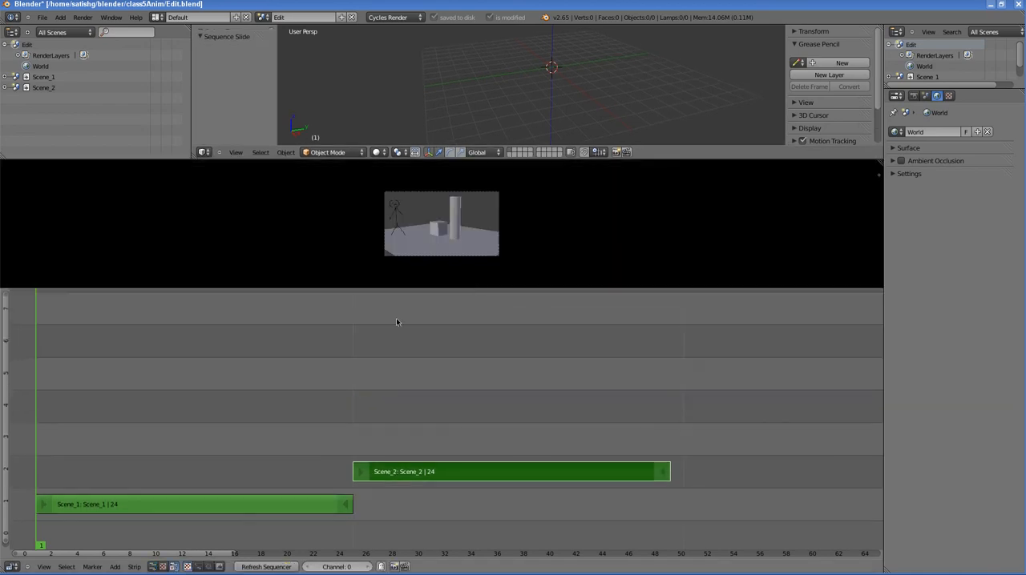
pyautogui.moveTo(632, 292); pyautogui.dragTo(625, 374)
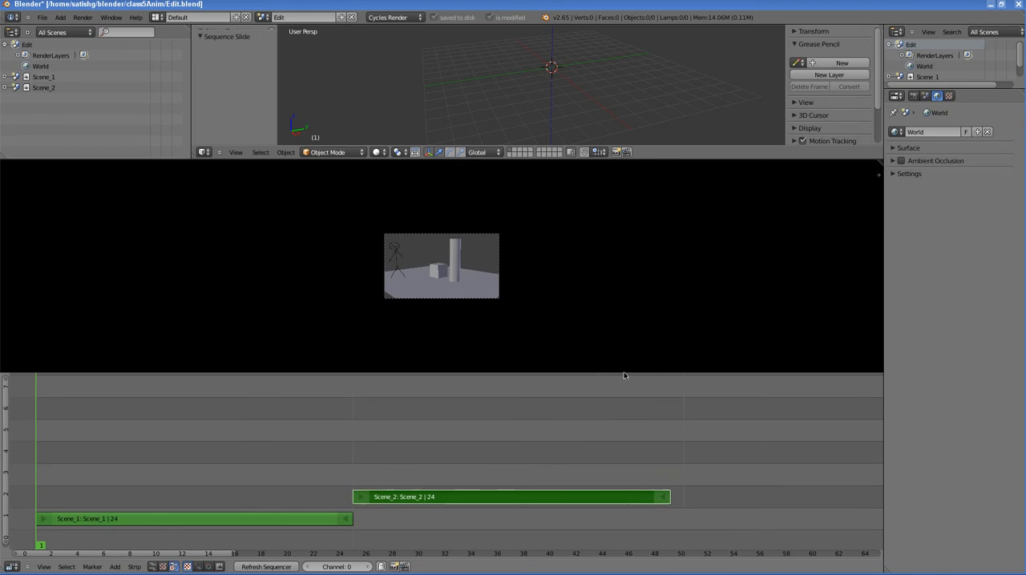
# Step: Scrub the sequence to frame 5 in the preview and select the Scene_1 and Scene_2 strips together
pyautogui.scroll(4, 449, 275)
pyautogui.scroll(3, 449, 276)
pyautogui.scroll(-1, 449, 276)
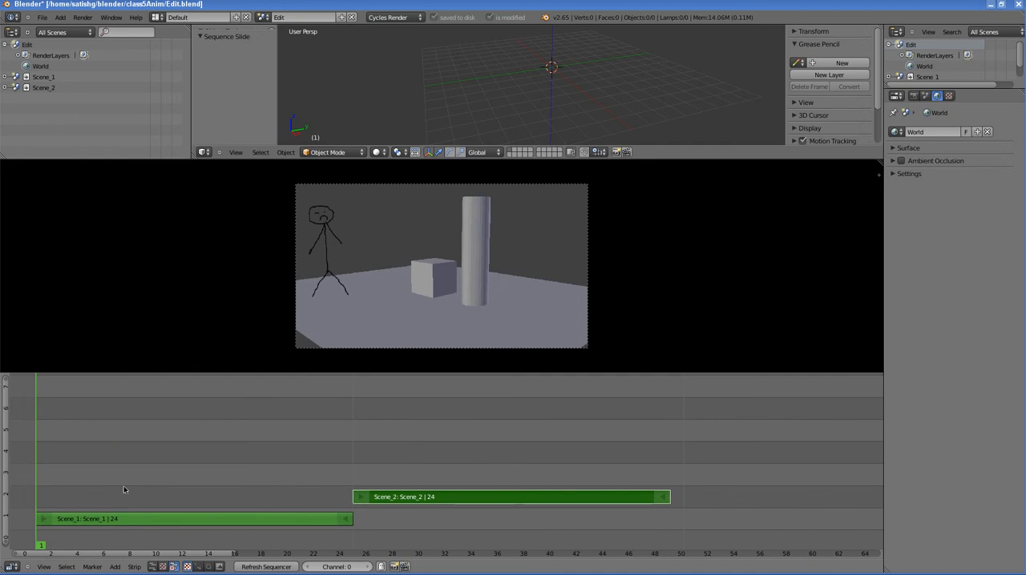
pyautogui.moveTo(254, 492); pyautogui.dragTo(89, 485)
pyautogui.rightClick(274, 519)
pyautogui.rightClick(391, 499)
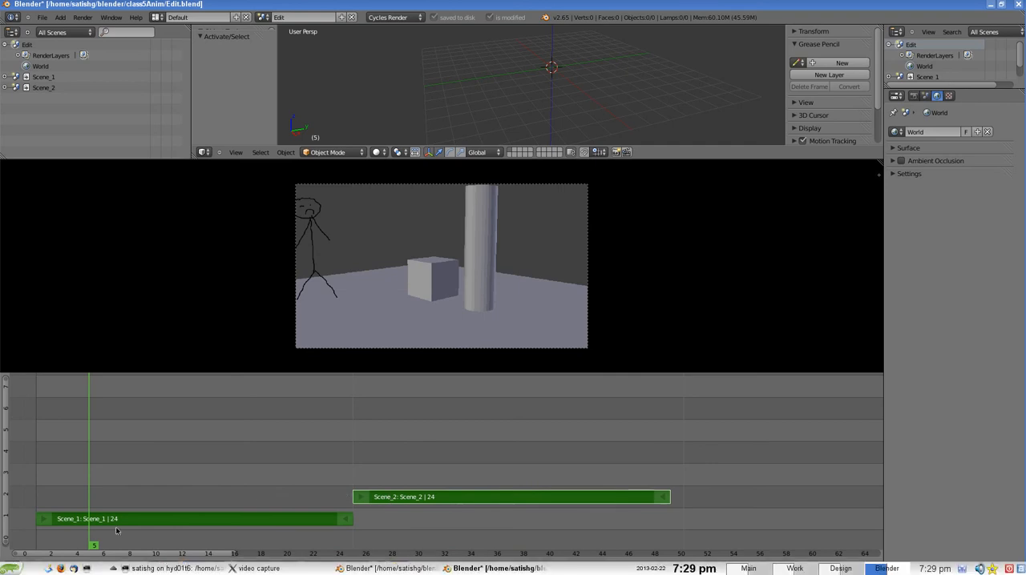
# Step: Switch to the EditScenes.blend window to examine its wipe across overlapping scene strips, and return to Edit.blend
pyautogui.hotkey('alt', 'Tab')
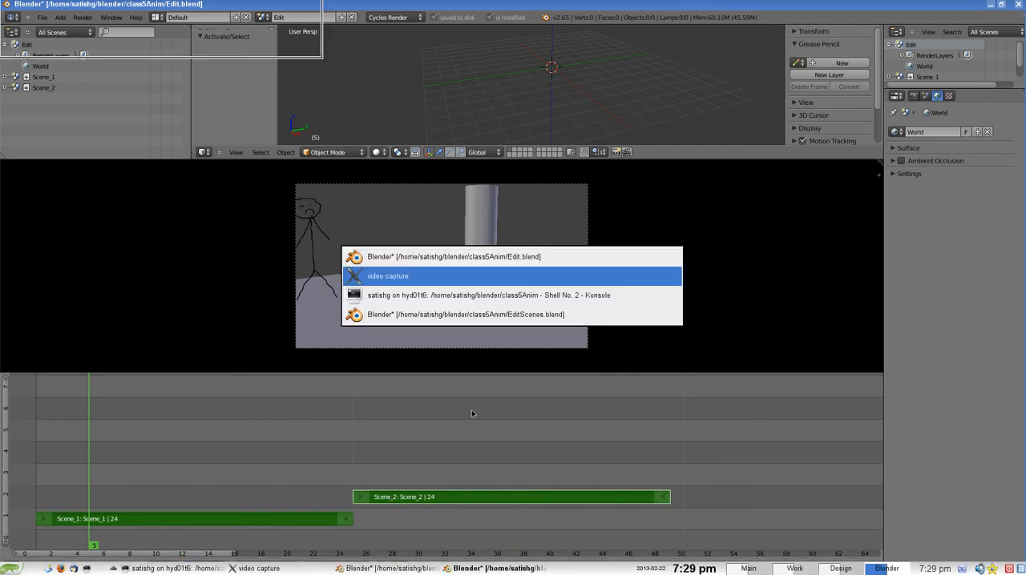
pyautogui.hotkey('alt', 'Tab')
pyautogui.hotkey('alt', 'Tab')
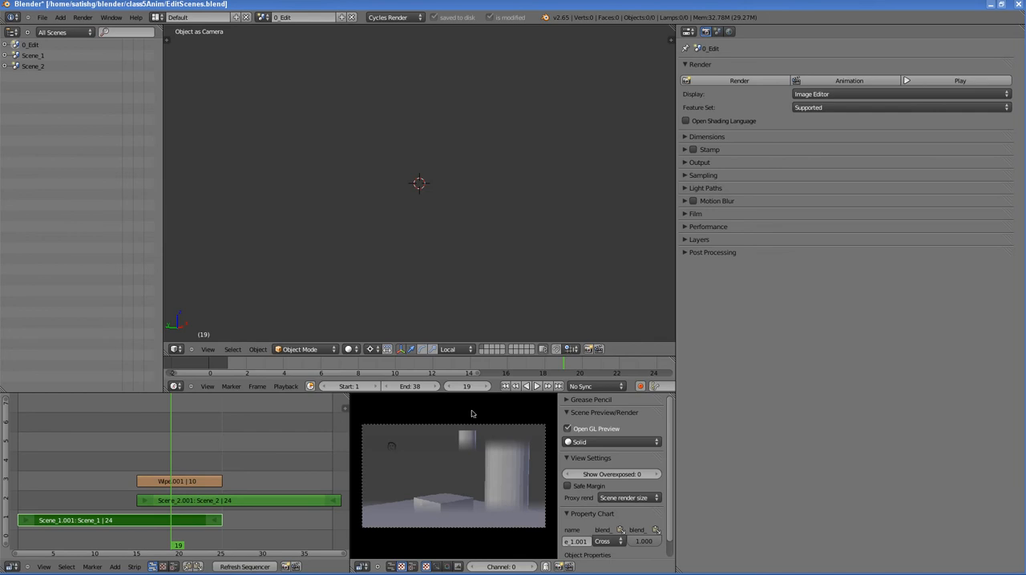
pyautogui.hotkey('alt', 'Tab')
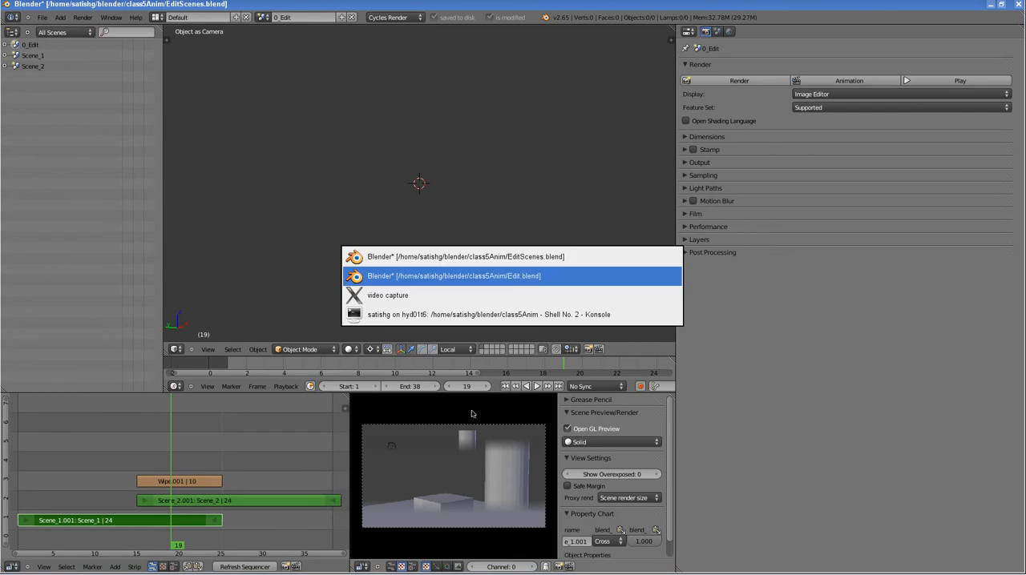
pyautogui.hotkey('alt', 'Tab')
pyautogui.hotkey('alt', 'Tab')
pyautogui.hotkey('alt', 'Tab')
pyautogui.hotkey('alt', 'Tab')
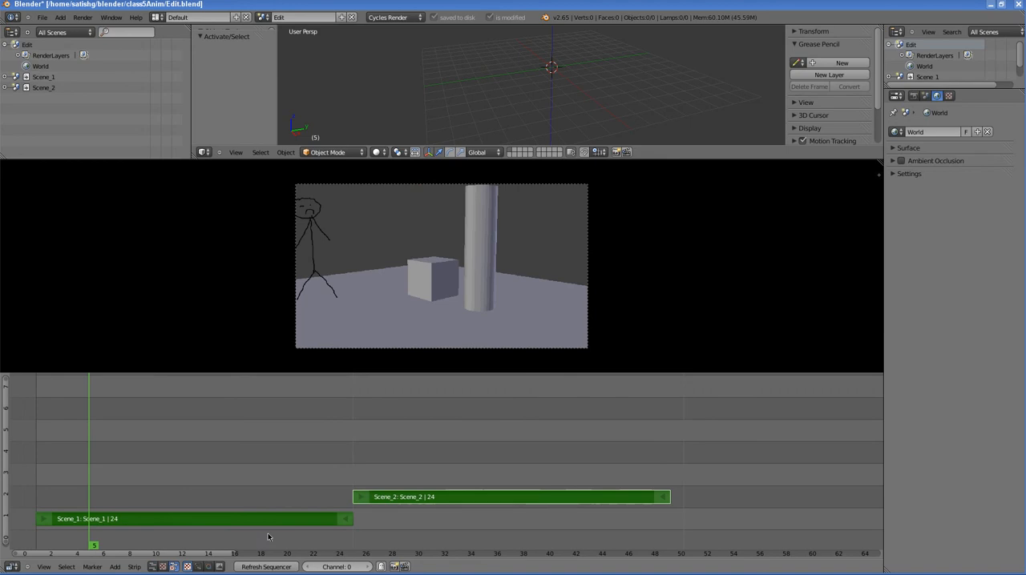
# Step: Add a Wipe effect strip between the Scene_1 and Scene_2 strips
pyautogui.rightClick(338, 521)
pyautogui.hotkey('shift', 'a')
pyautogui.moveTo(255, 445)
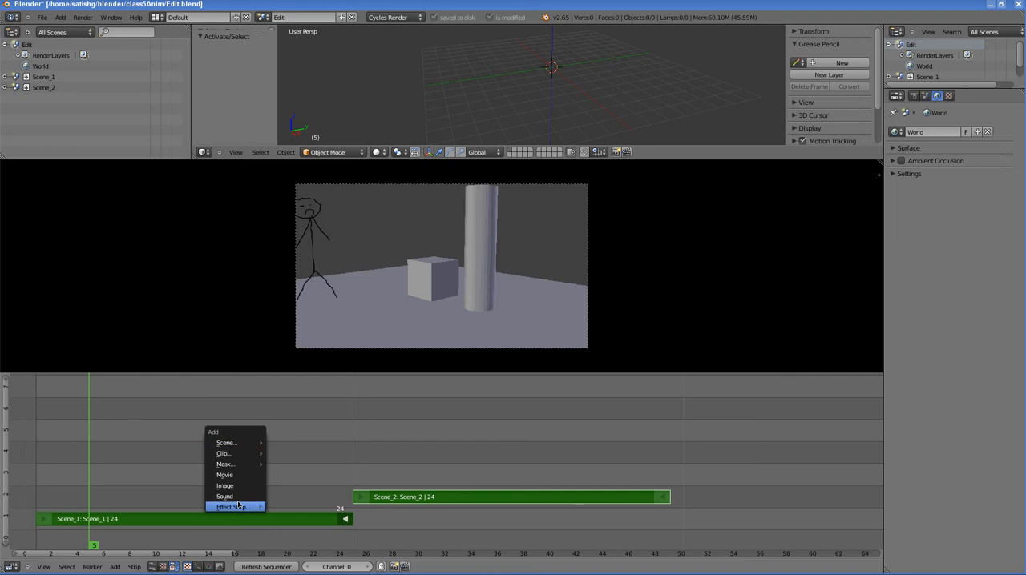
pyautogui.moveTo(240, 507)
pyautogui.click(293, 447)
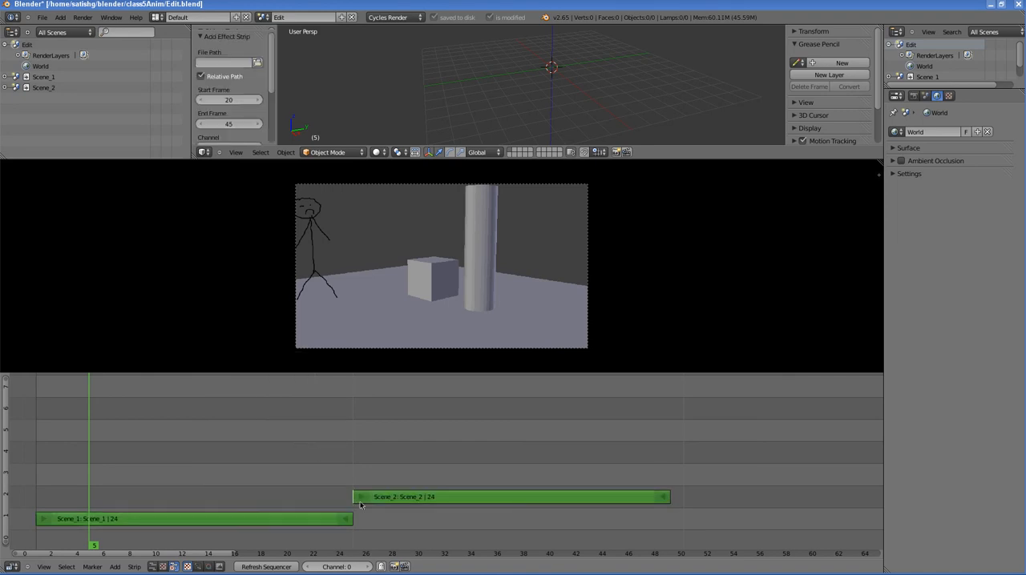
pyautogui.scroll(2, 355, 500)
pyautogui.scroll(-1, 339, 500)
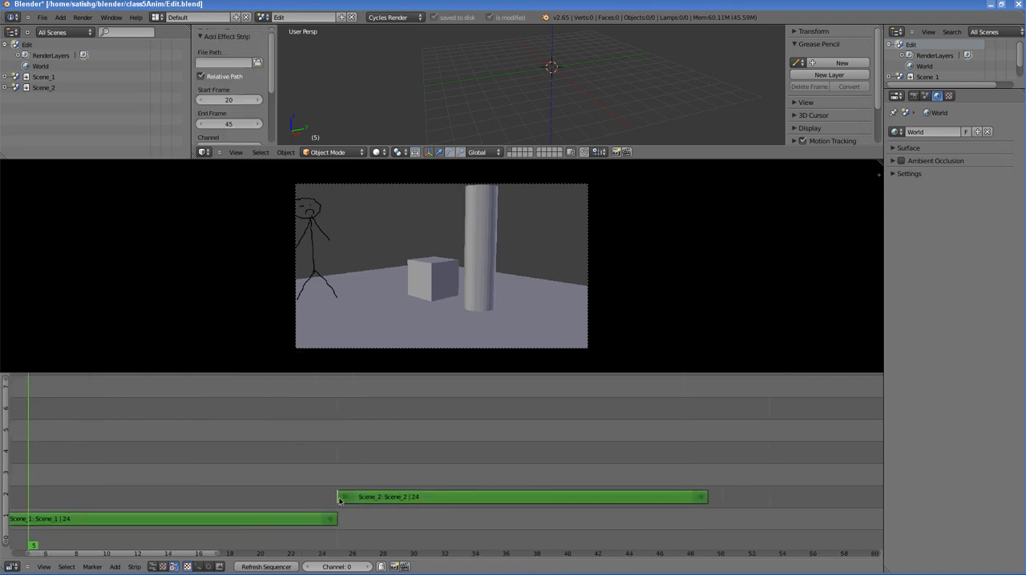
pyautogui.scroll(-1, 336, 503)
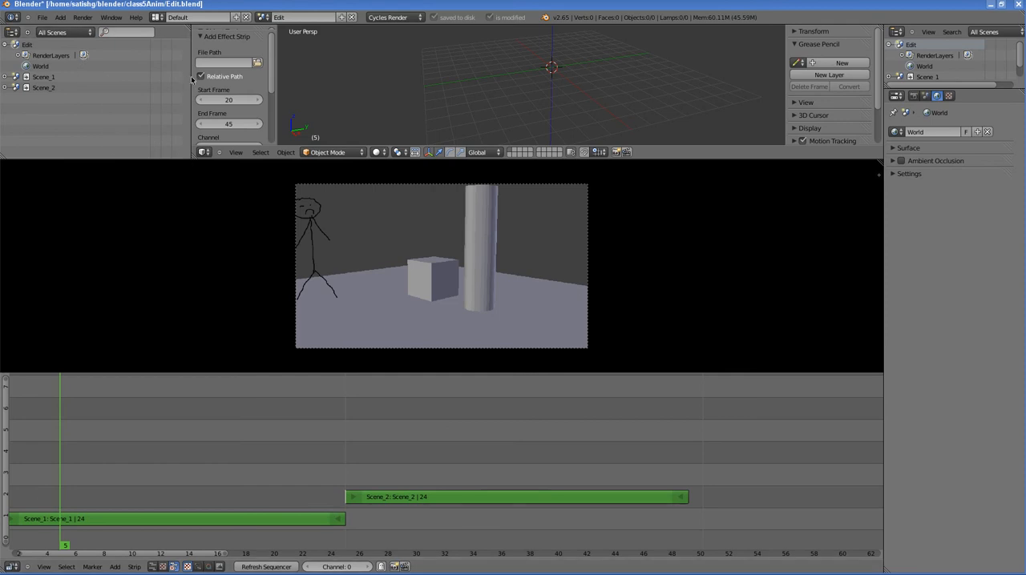
# Step: Split the sequencer area in line with the outliner's edge and merge the piece below the outliner into it
pyautogui.moveTo(189, 80); pyautogui.dragTo(202, 80)
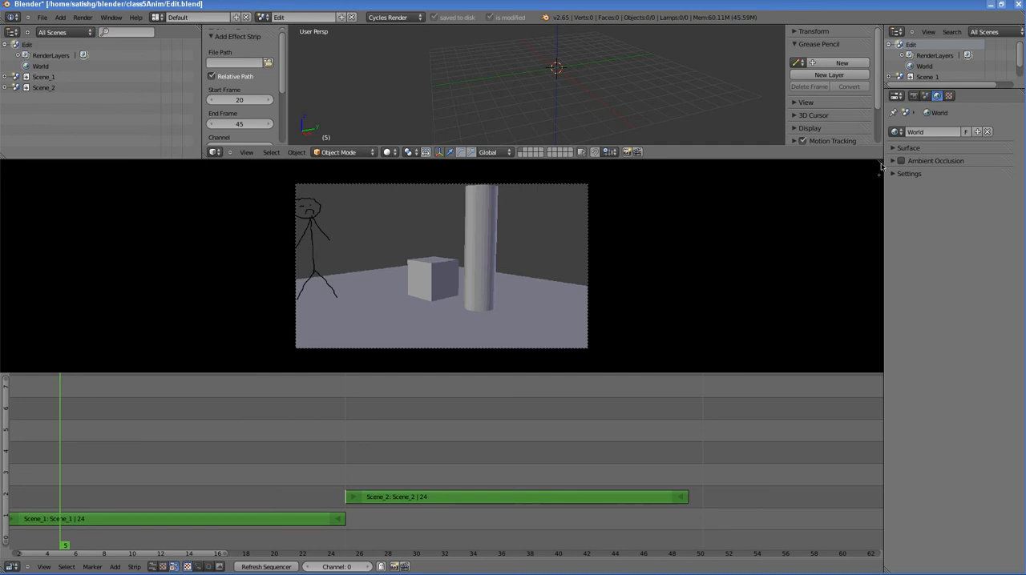
pyautogui.moveTo(880, 163); pyautogui.dragTo(203, 178)
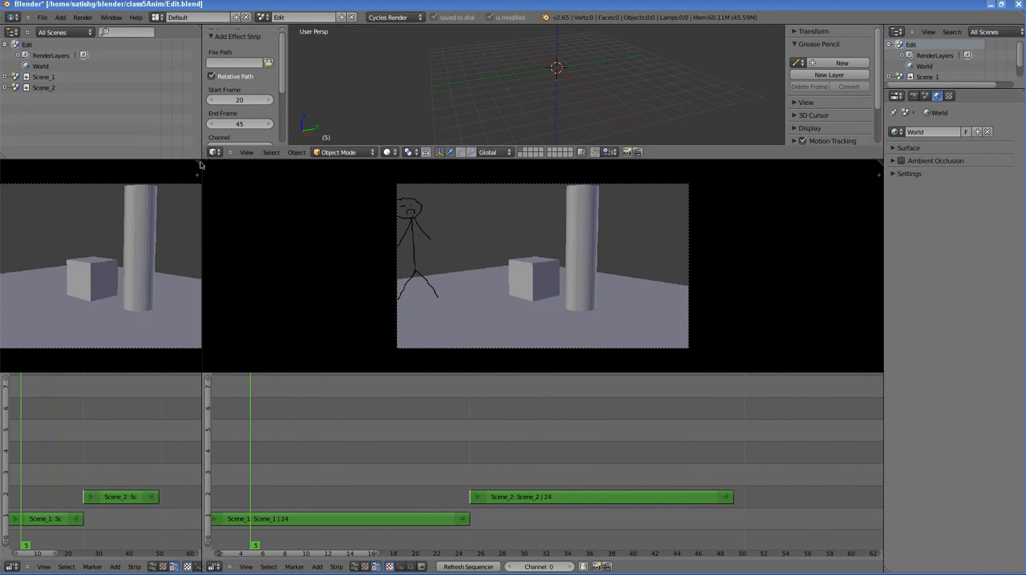
pyautogui.moveTo(200, 164); pyautogui.dragTo(201, 142)
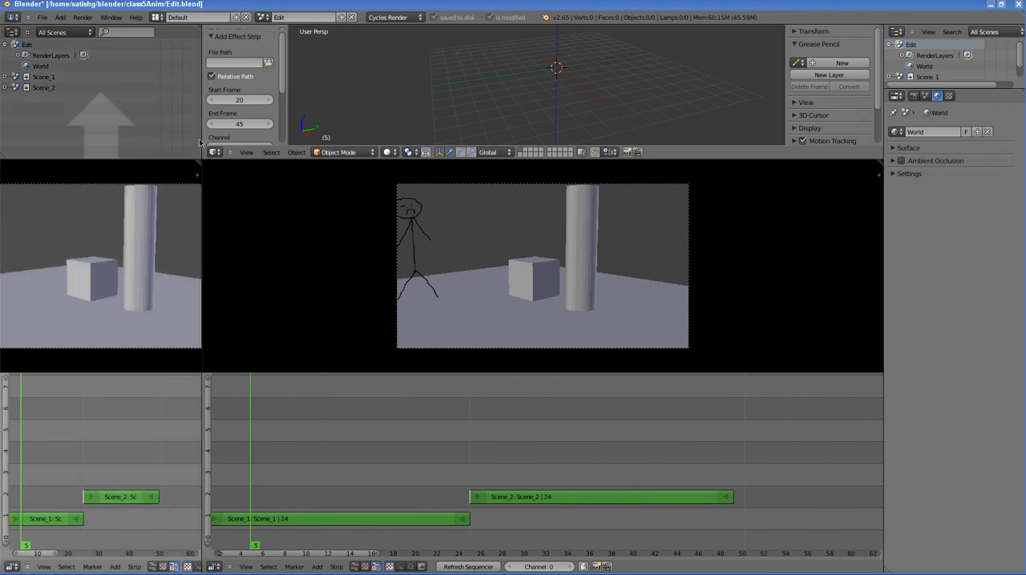
pyautogui.moveTo(200, 132); pyautogui.dragTo(194, 211)
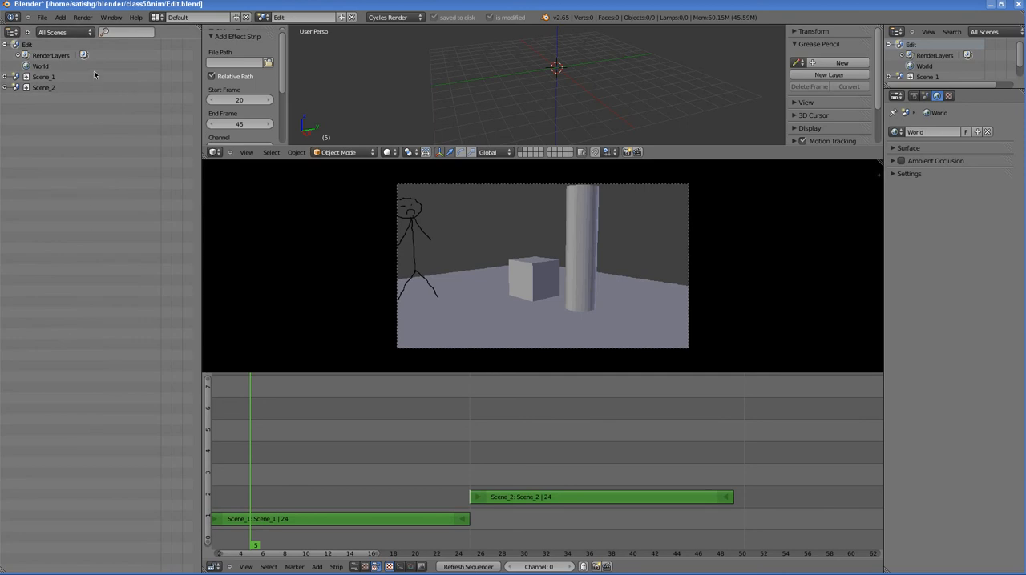
# Step: Set the outliner to display Sequence and select the Scene_1 and Scene_2 strips from its list in turn
pyautogui.click(73, 34)
pyautogui.click(61, 137)
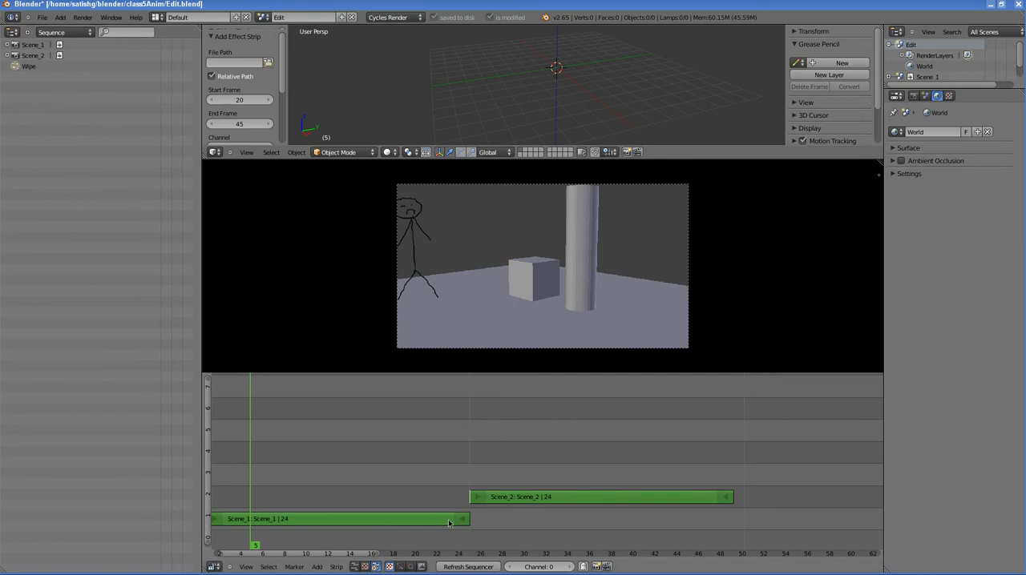
pyautogui.click(30, 46)
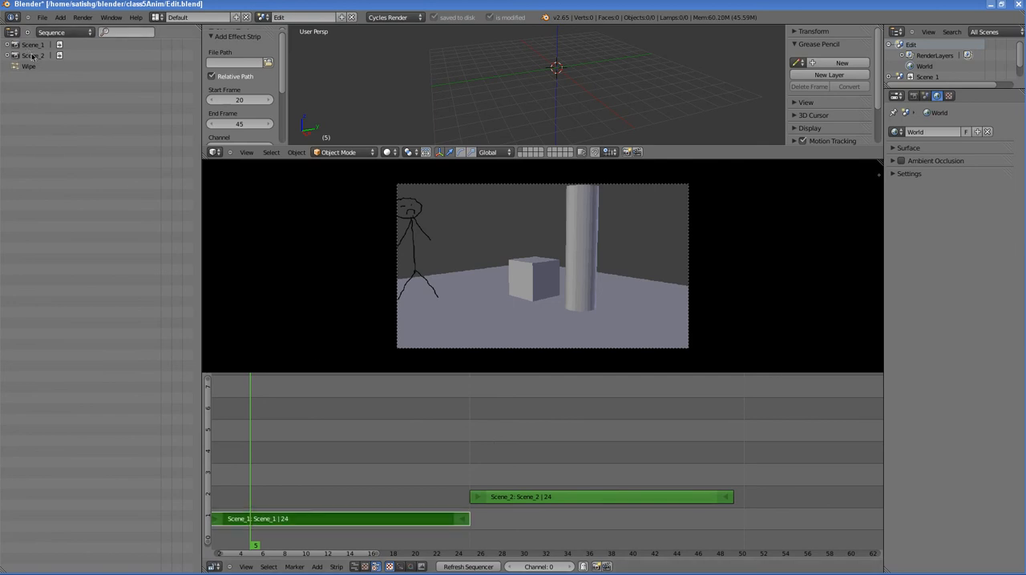
pyautogui.click(31, 55)
# Step: Select the Wipe strip in the outliner and move it up to channel 3 at the same frame
pyautogui.click(25, 67)
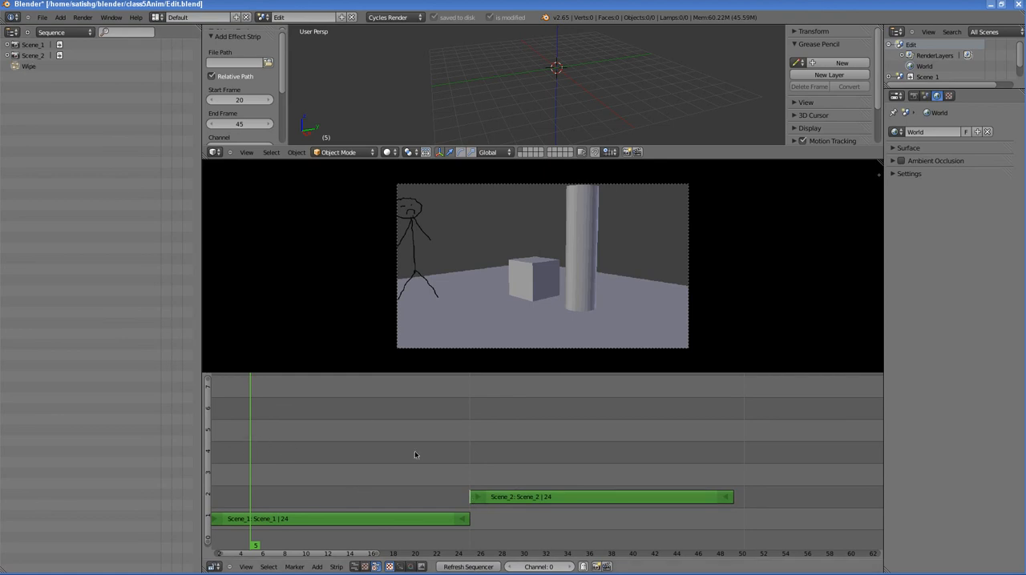
pyautogui.press('g')
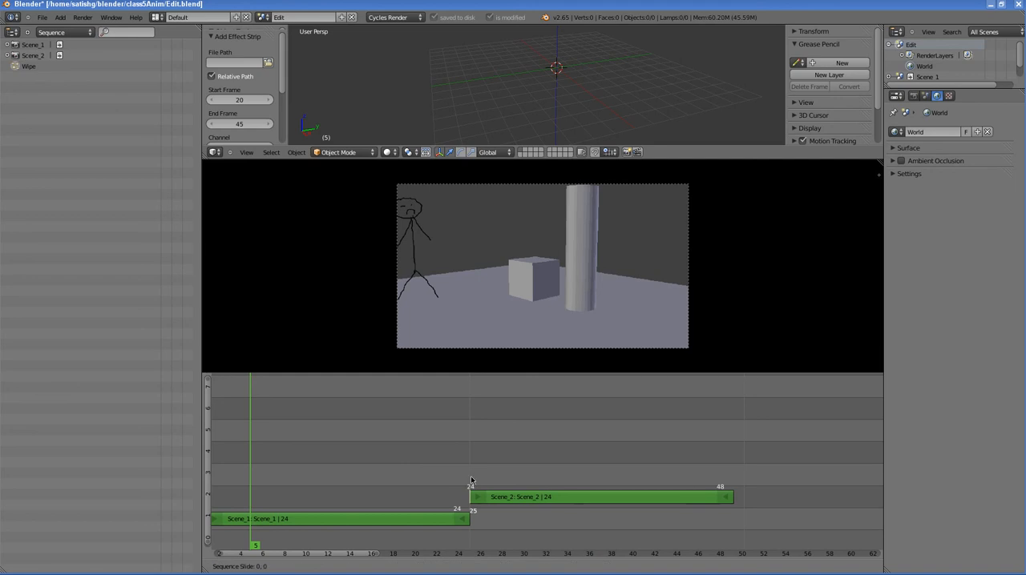
pyautogui.click(471, 473)
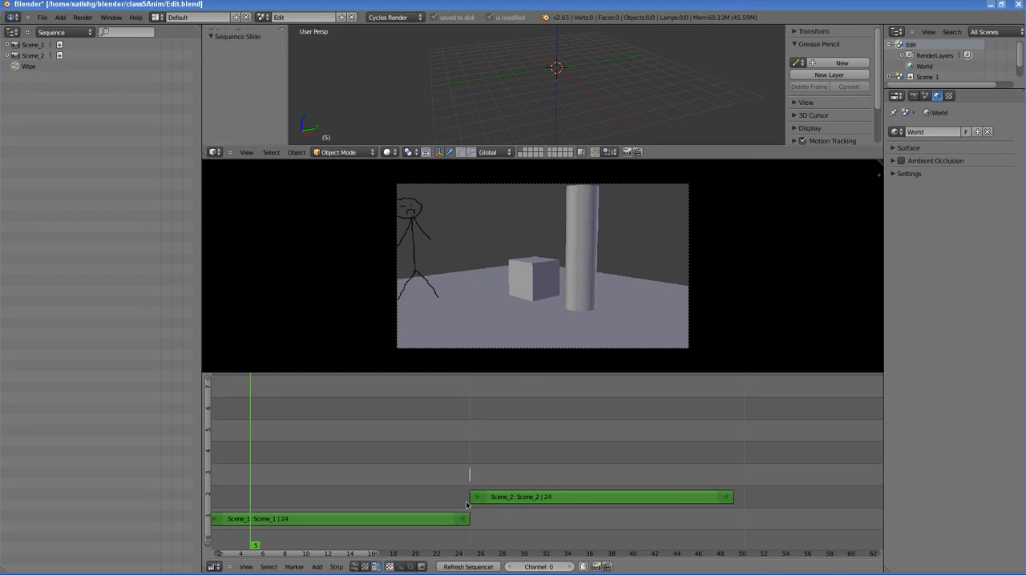
# Step: Extend the start of the Scene_2 strip back to frame 18 to overlap Scene_1, and scrub the wipe to frame 22
pyautogui.rightClick(476, 498)
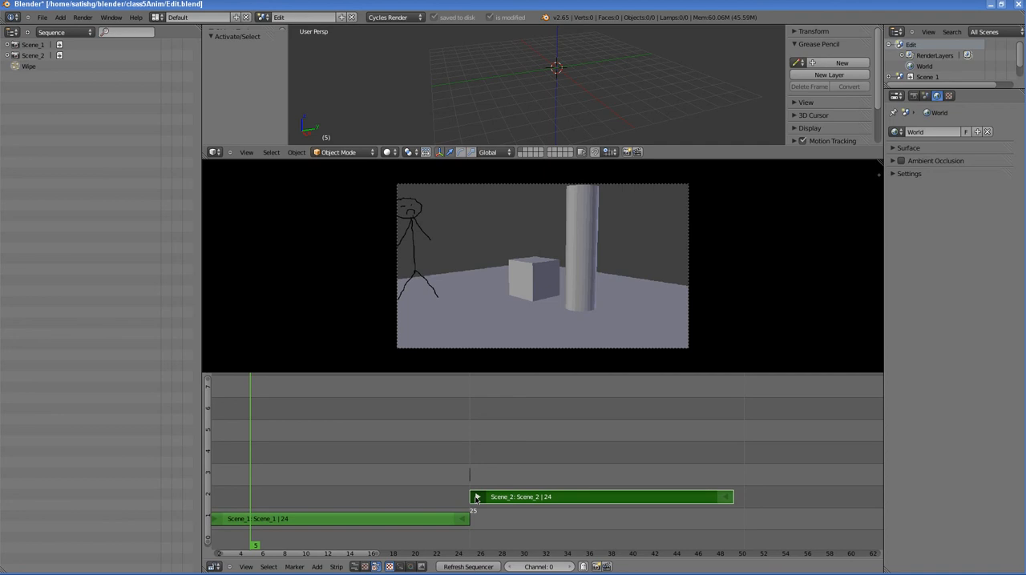
pyautogui.press('g')
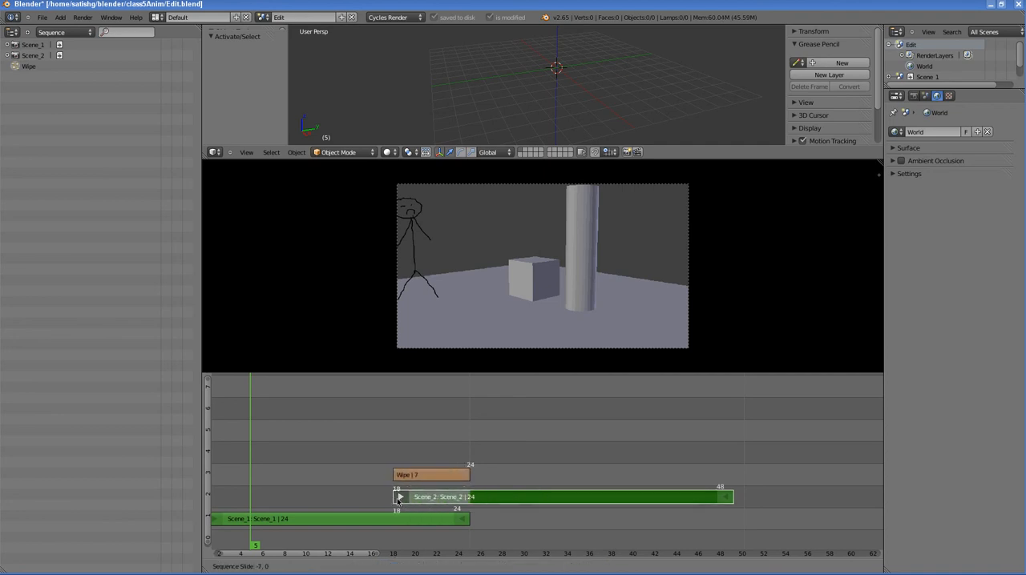
pyautogui.click(398, 499)
pyautogui.moveTo(350, 486); pyautogui.dragTo(441, 483)
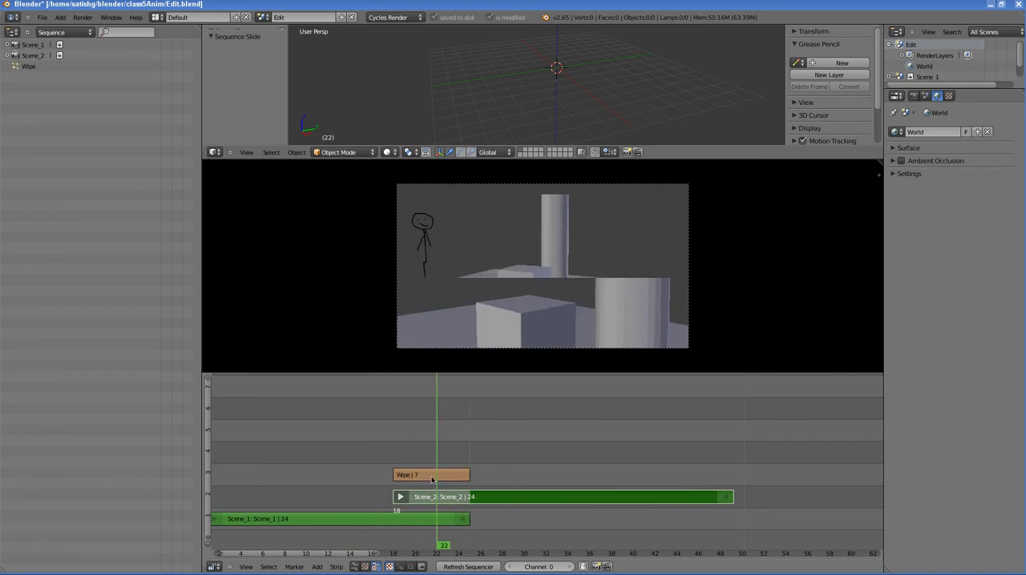
# Step: Select the Wipe strip and show the sequencer's strip properties with the Edit Strip section collapsed
pyautogui.rightClick(427, 476)
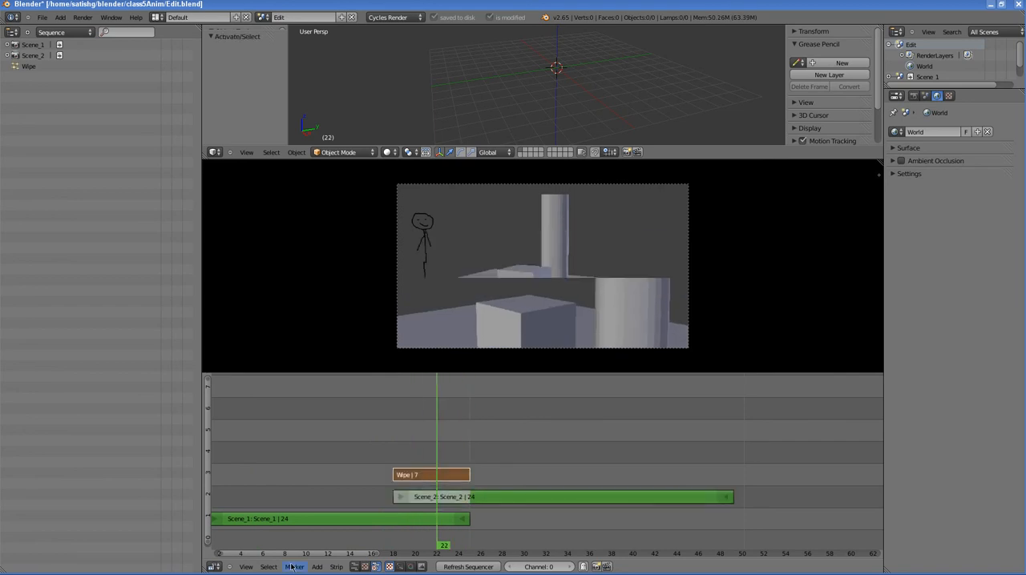
pyautogui.click(252, 567)
pyautogui.click(255, 557)
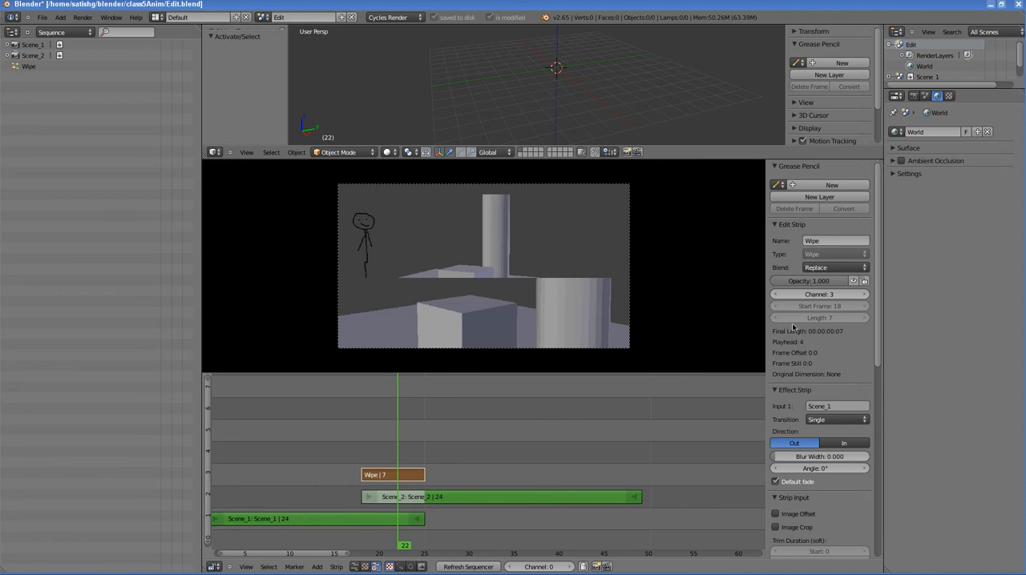
pyautogui.click(774, 224)
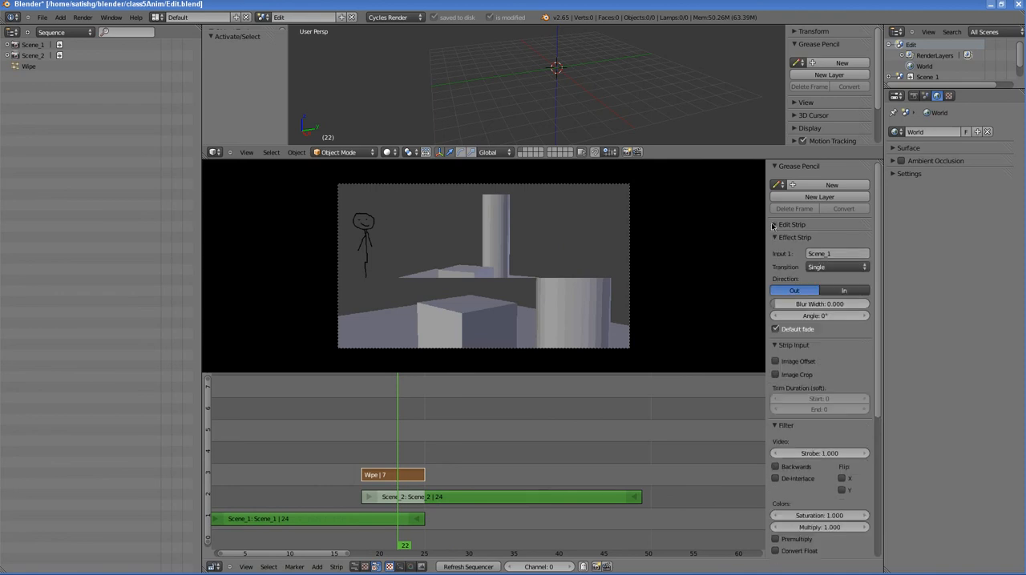
# Step: Set the wipe's transition to Double with a blur width of 0.258, and scrub across it to check the effect
pyautogui.click(825, 267)
pyautogui.click(825, 246)
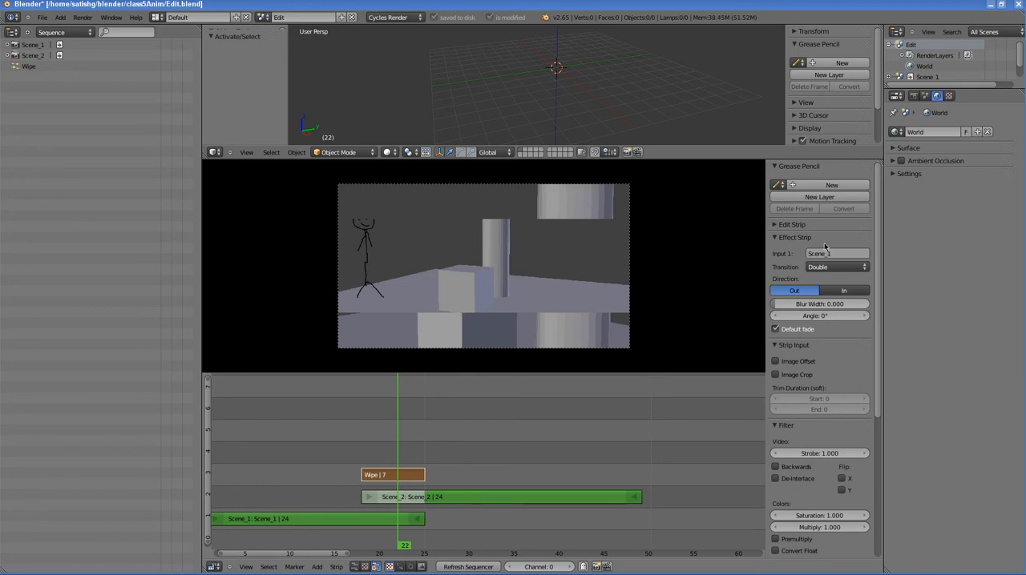
pyautogui.moveTo(808, 305); pyautogui.dragTo(824, 301)
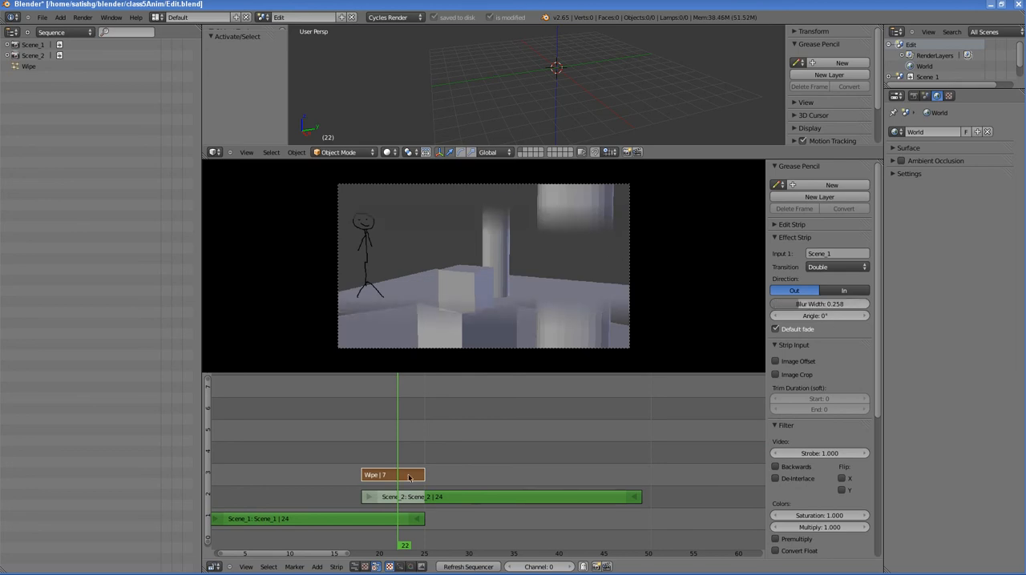
pyautogui.moveTo(379, 477)
pyautogui.mouseDown()
pyautogui.moveTo(251, 477)
pyautogui.moveTo(627, 474)
pyautogui.moveTo(212, 478)
pyautogui.moveTo(411, 475)
pyautogui.moveTo(397, 477)
pyautogui.mouseUp()
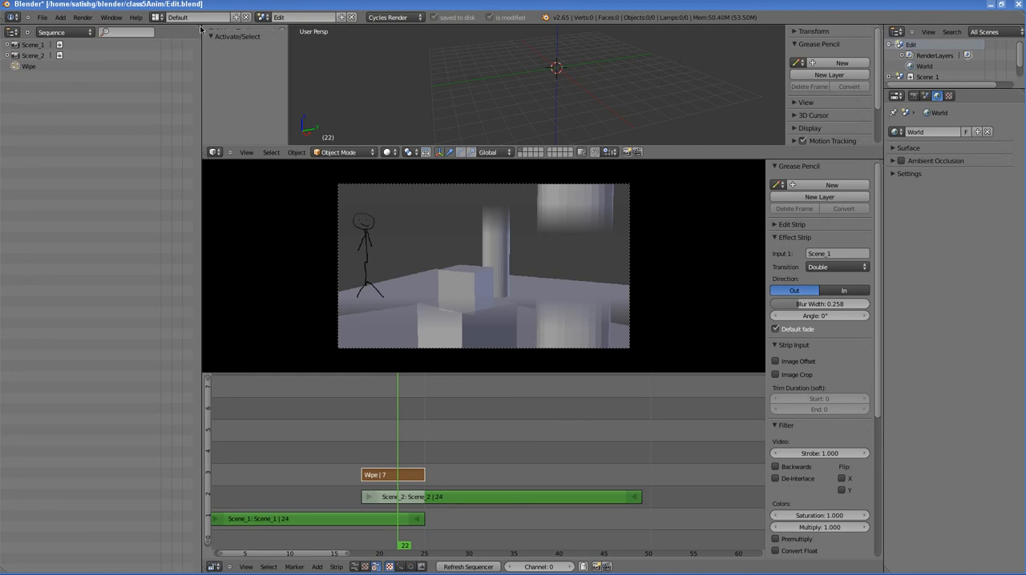
# Step: Split the outliner into two stacked areas and set the upper one to display All Scenes
pyautogui.moveTo(200, 29); pyautogui.dragTo(199, 409)
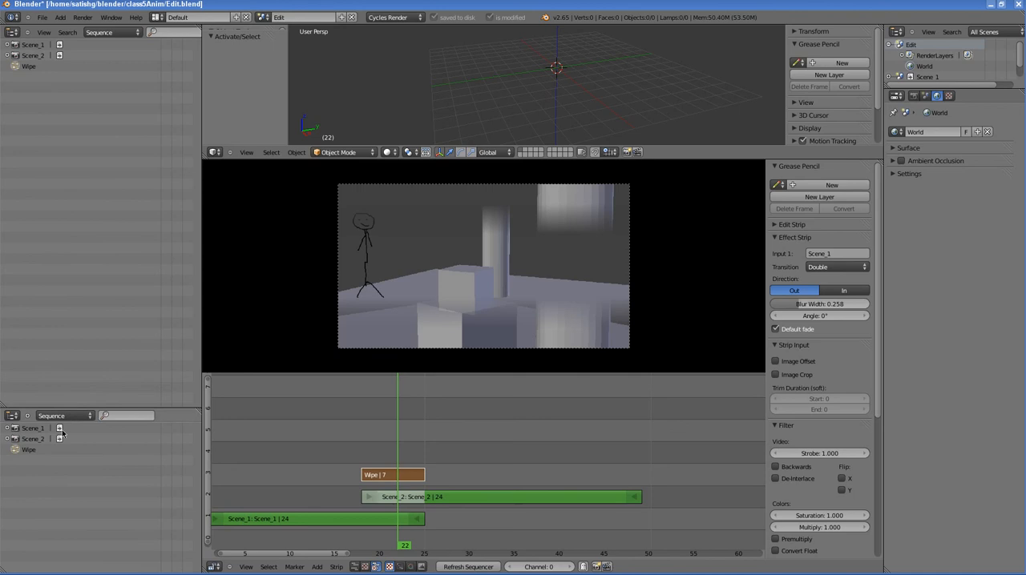
pyautogui.click(112, 33)
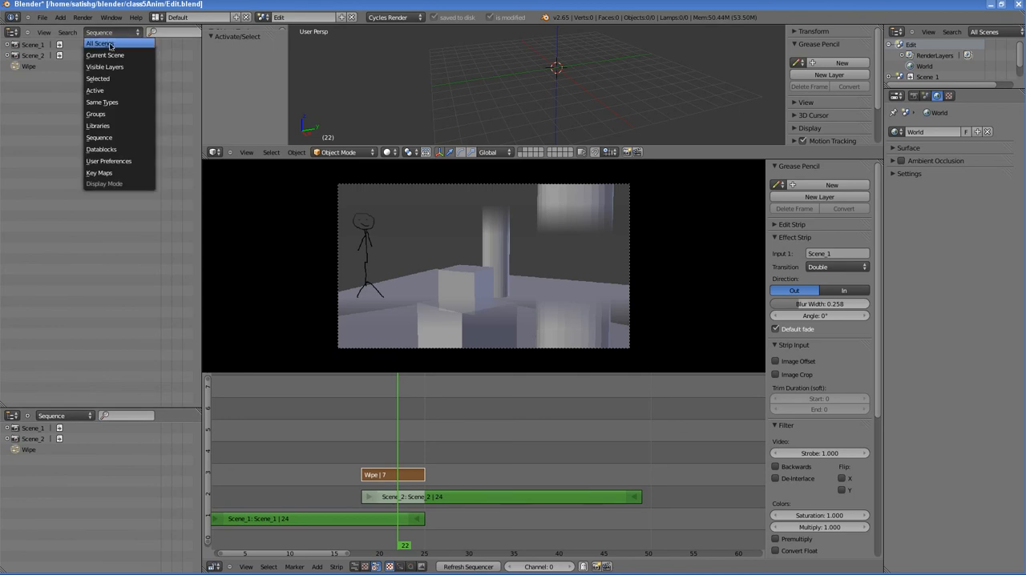
pyautogui.click(110, 45)
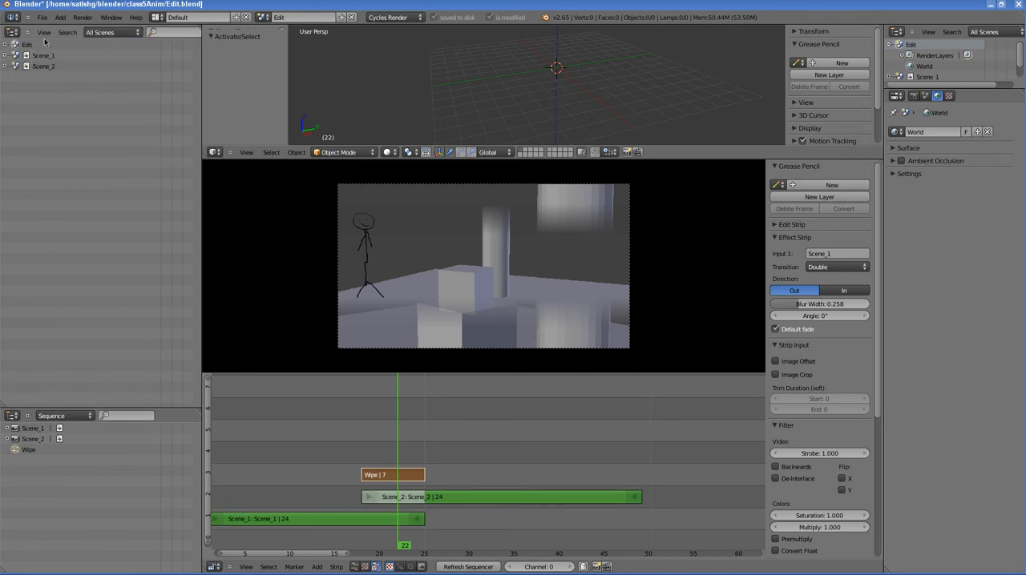
# Step: Expand the Scene_2, Scene_1 and Edit entries in the All Scenes outliner
pyautogui.click(4, 66)
pyautogui.click(4, 56)
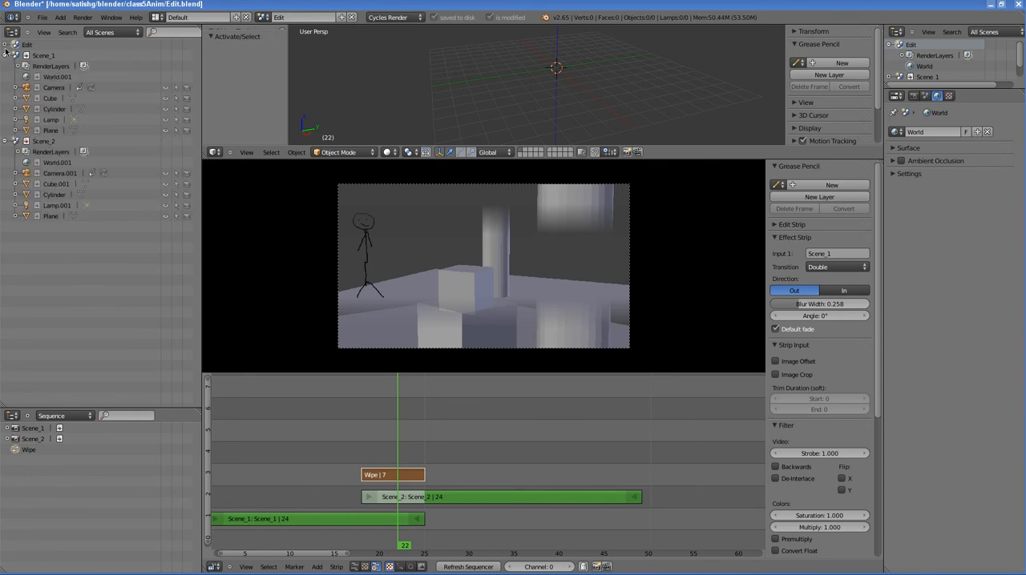
pyautogui.click(5, 44)
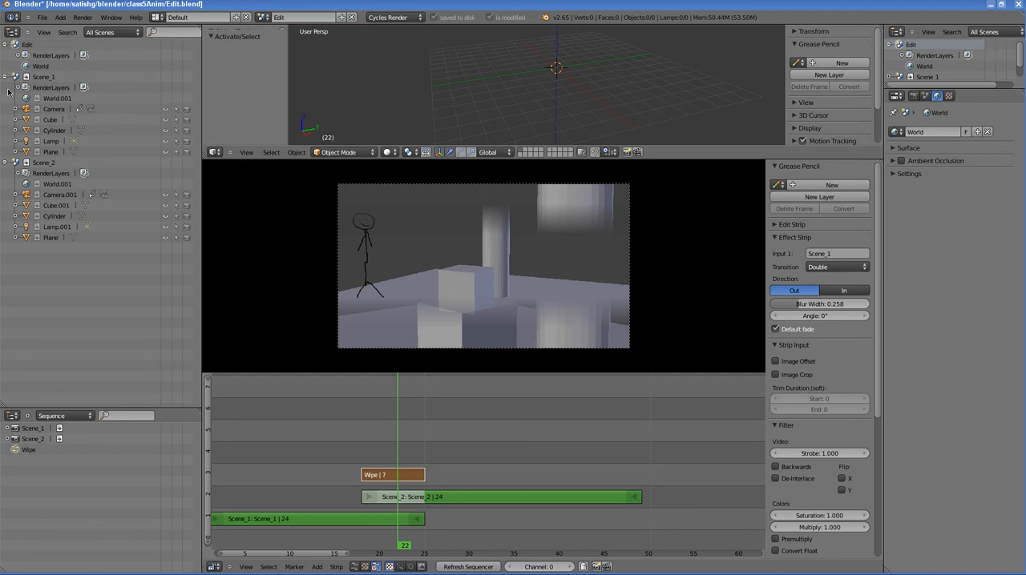
# Step: Save Edit.blend and scrub through the Scene_2 strip to frame 48 to check the edit
pyautogui.click(43, 17)
pyautogui.click(56, 85)
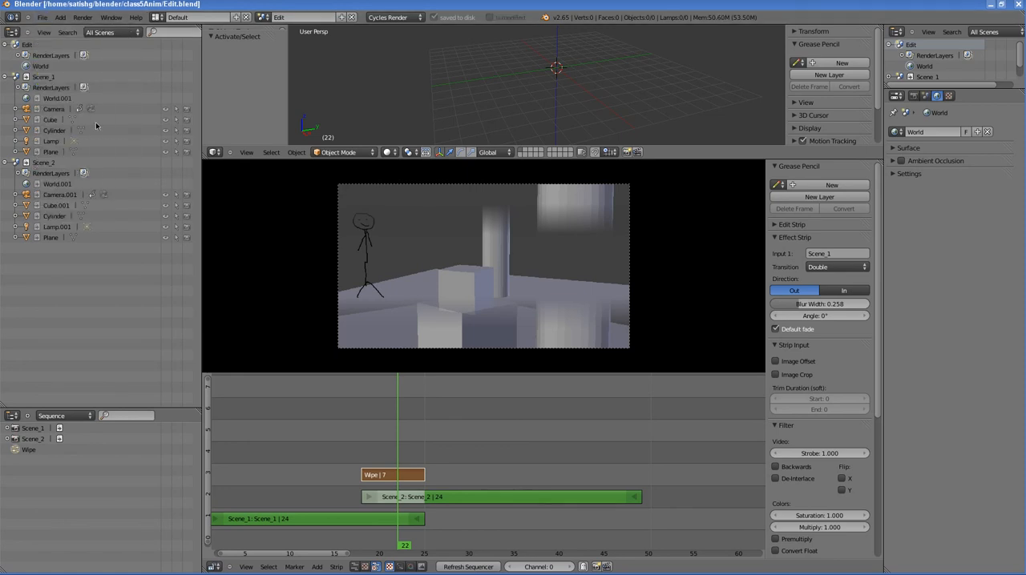
pyautogui.moveTo(419, 529); pyautogui.dragTo(415, 491)
pyautogui.moveTo(483, 490); pyautogui.dragTo(637, 491)
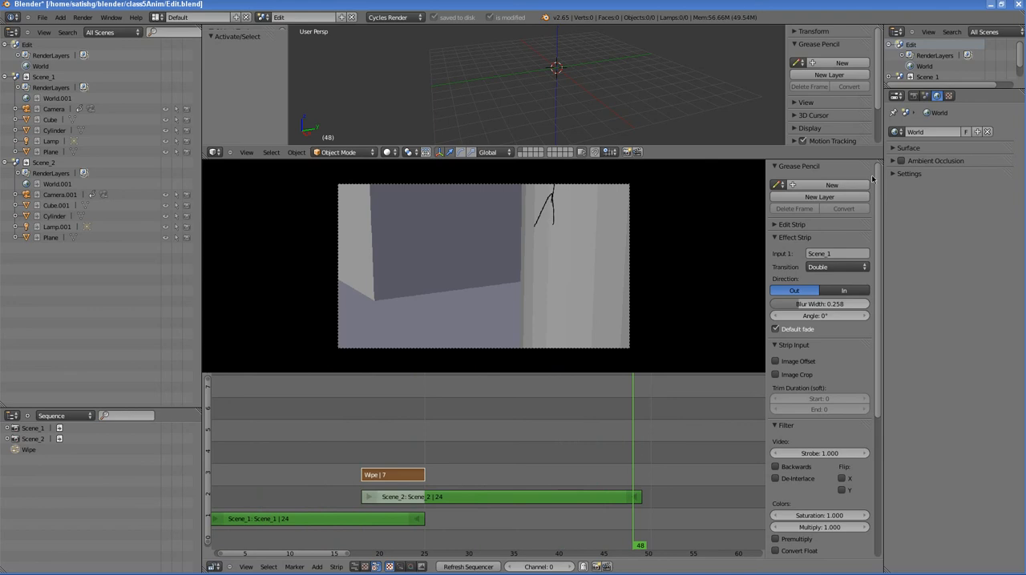
# Step: Set the Edit scene's end frame to 48 in the render dimensions
pyautogui.click(914, 95)
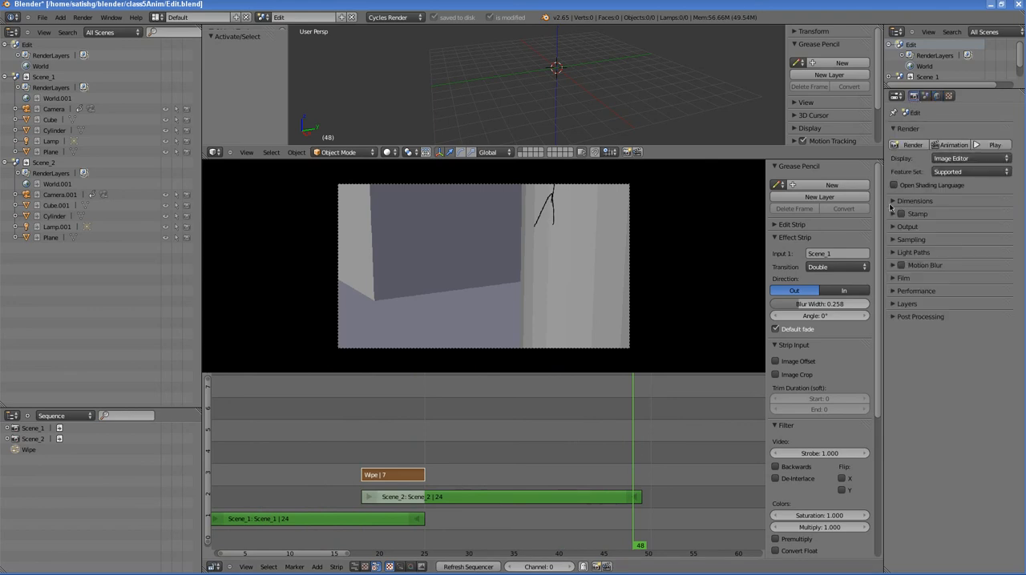
pyautogui.click(914, 200)
pyautogui.click(978, 252)
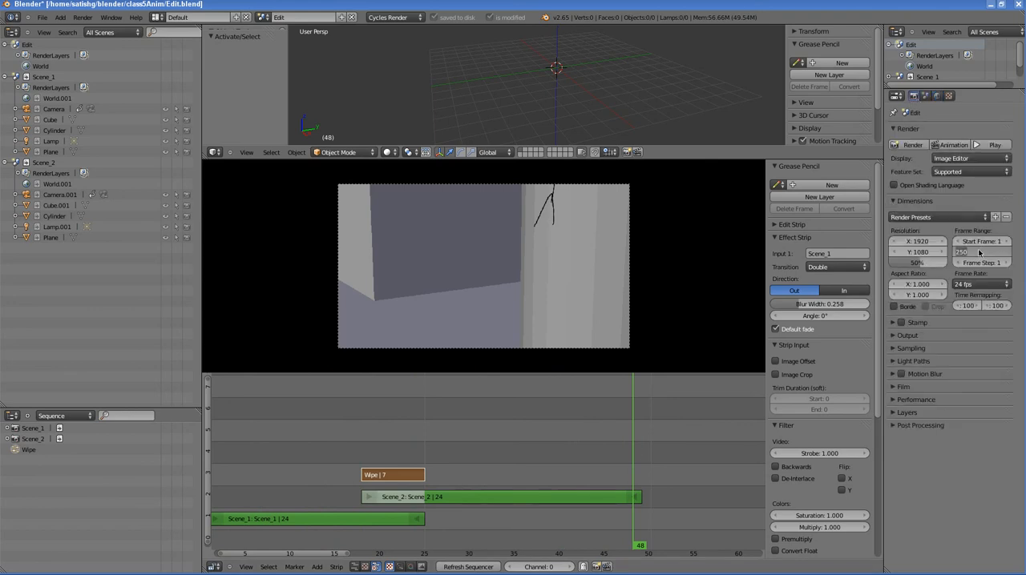
pyautogui.write('48')
pyautogui.press('Return')
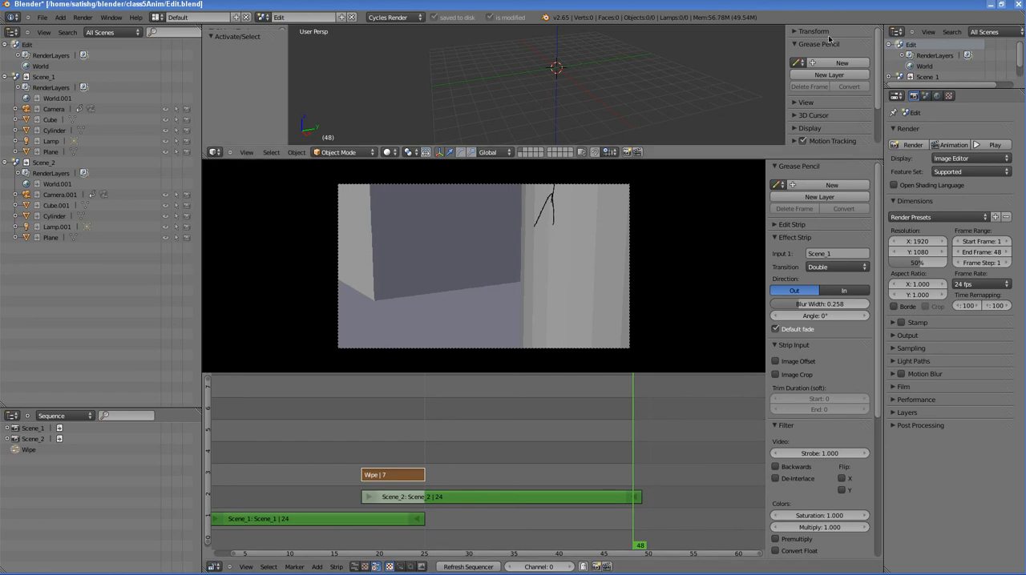
# Step: Split the 3D view into two stacked areas and turn the lower one into a Timeline
pyautogui.moveTo(882, 29); pyautogui.dragTo(878, 129)
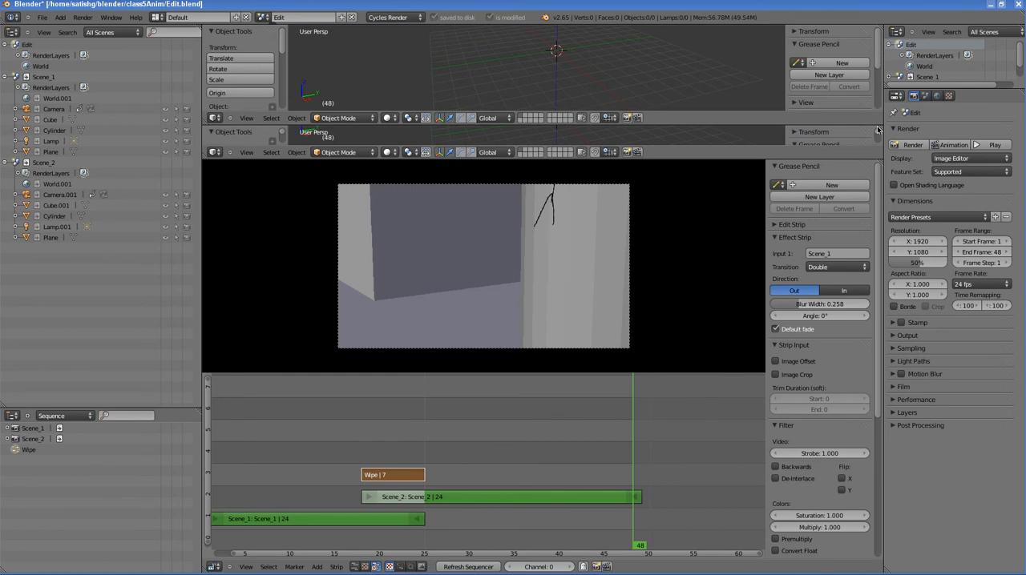
pyautogui.click(214, 152)
pyautogui.click(215, 152)
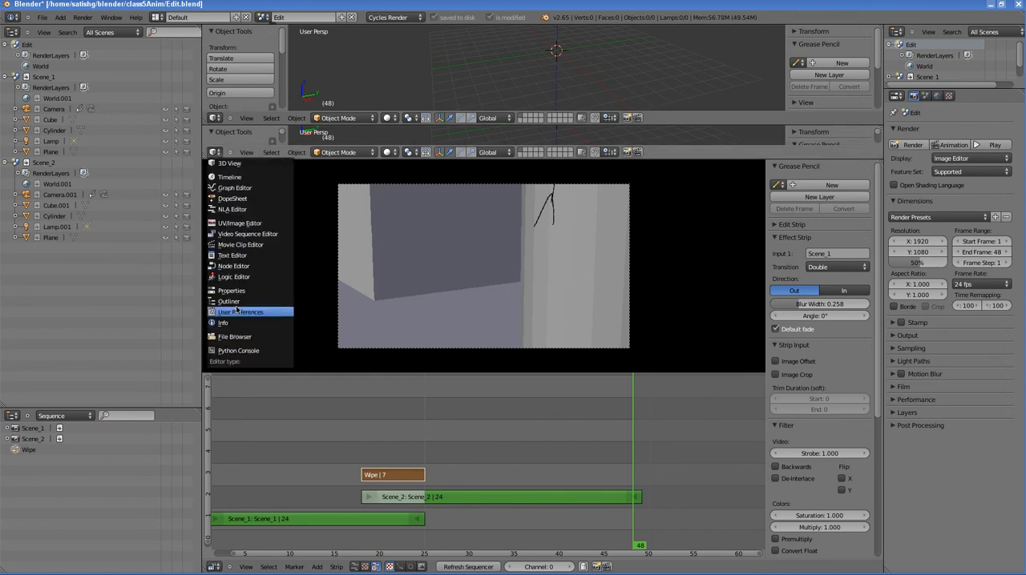
pyautogui.click(233, 177)
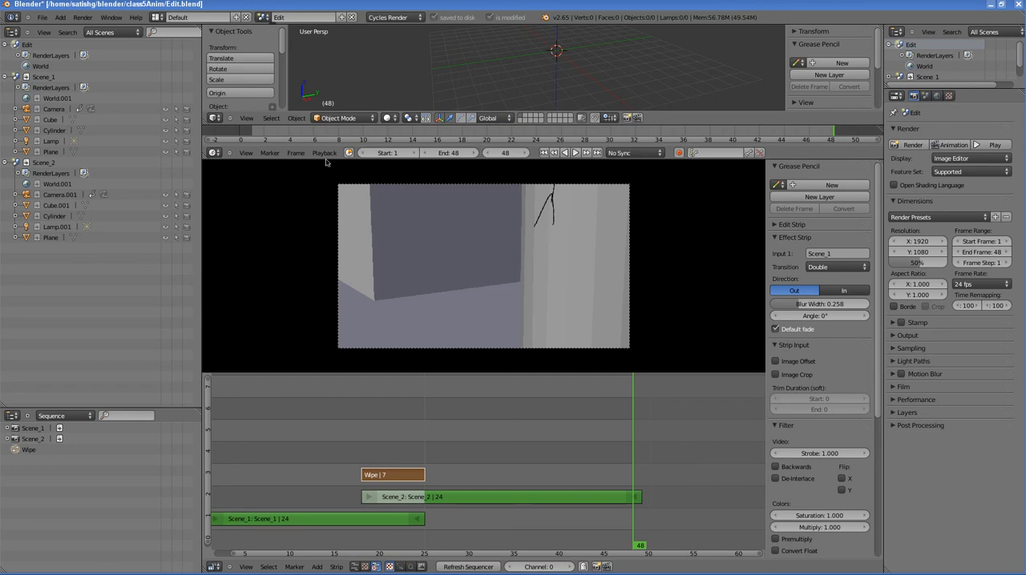
# Step: Change the timeline's end frame to 50, and set it back to 48
pyautogui.click(449, 153)
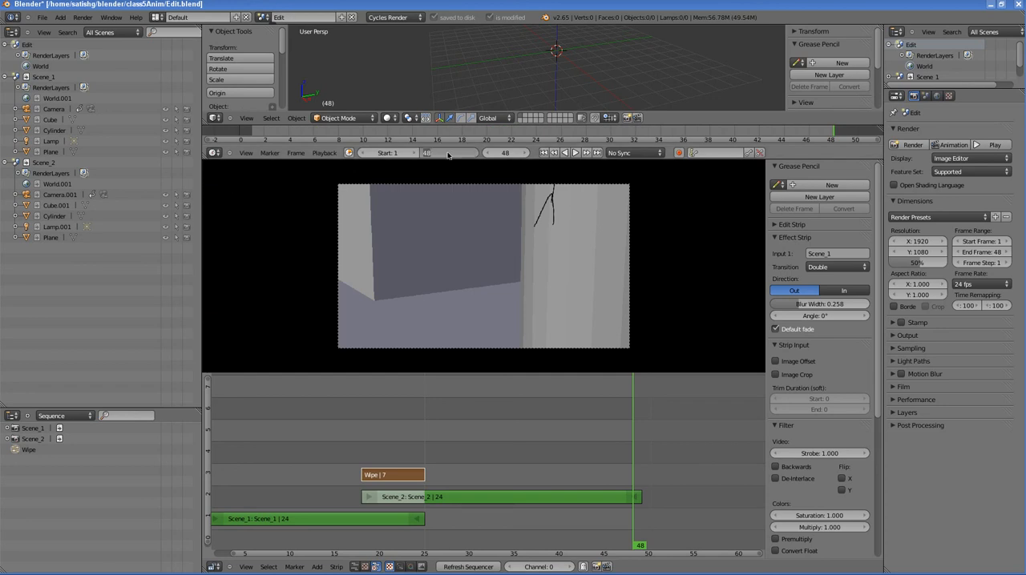
pyautogui.write('50')
pyautogui.press('Return')
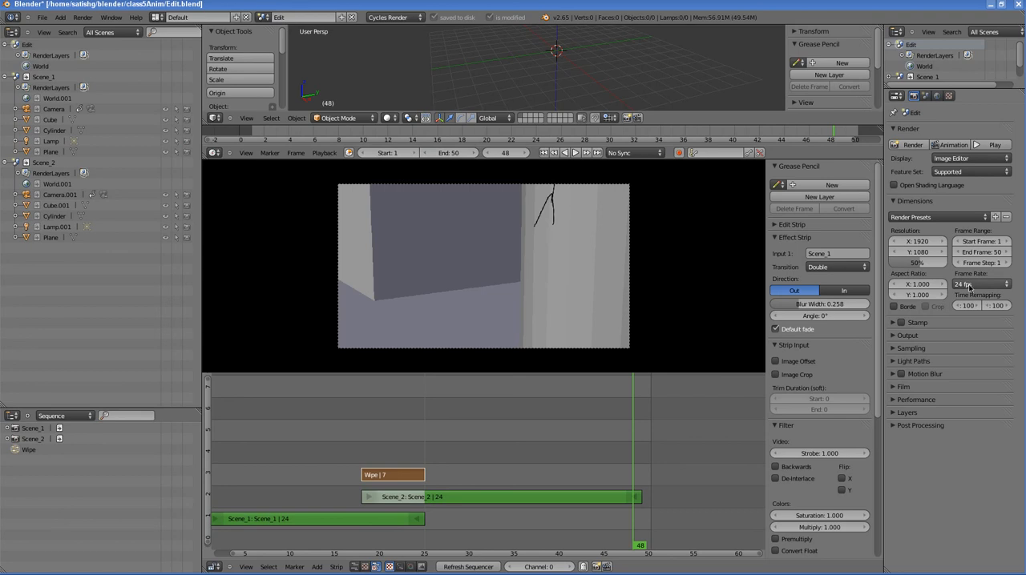
pyautogui.click(451, 153)
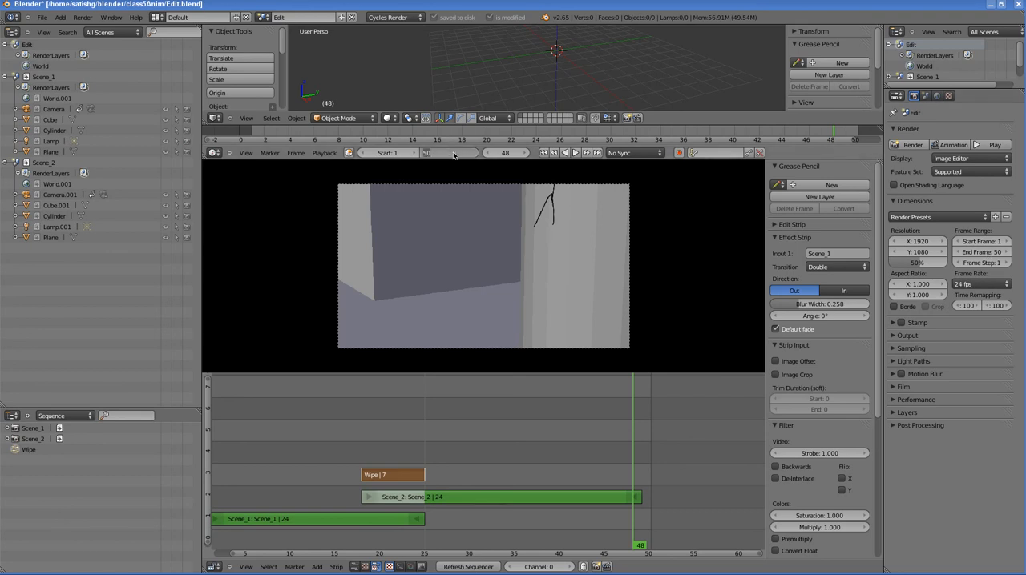
pyautogui.write('48')
pyautogui.press('Return')
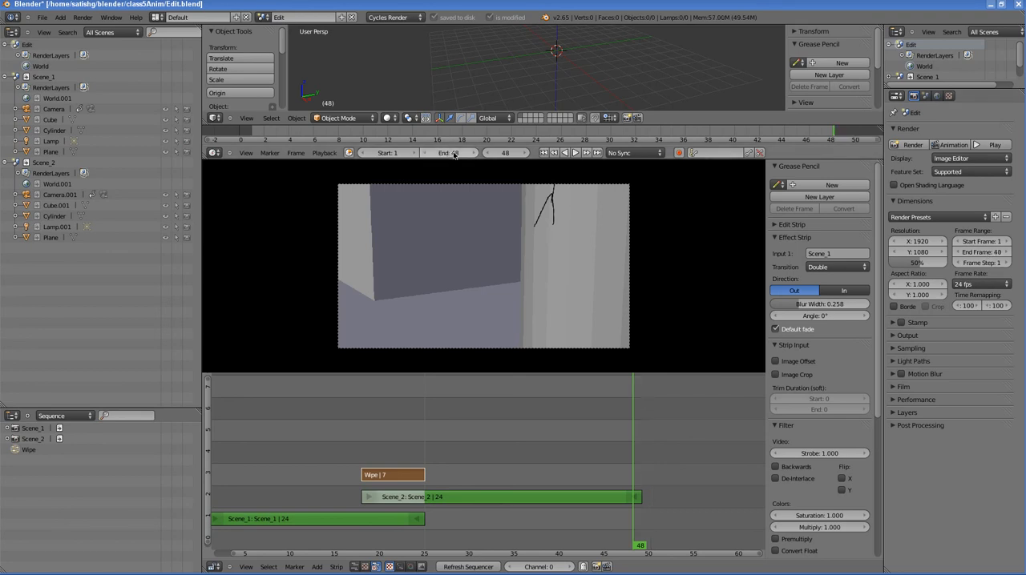
# Step: Fit the preview image in its window and frame all the strips in the sequencer
pyautogui.click(246, 567)
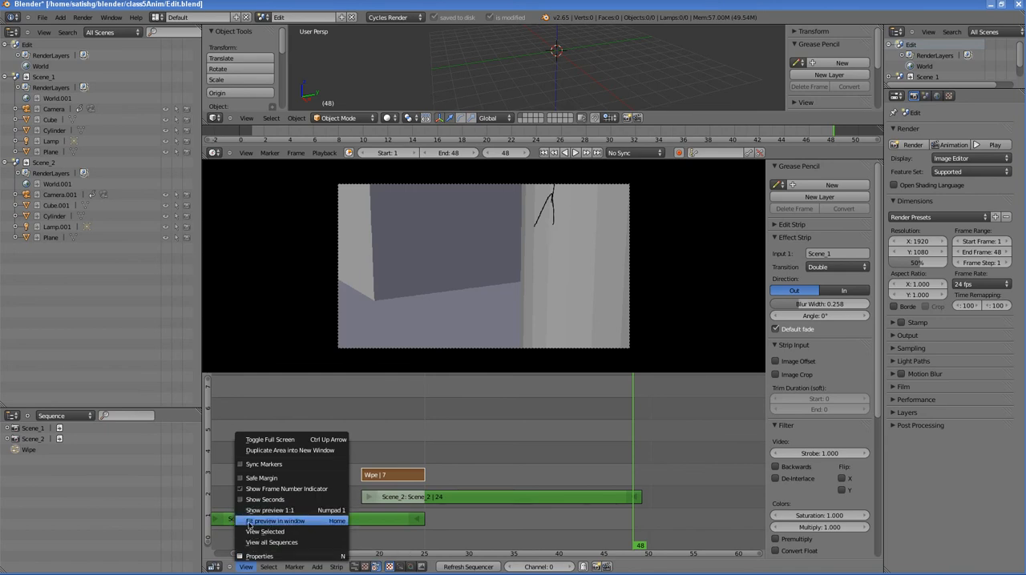
pyautogui.scroll(-3, 405, 445)
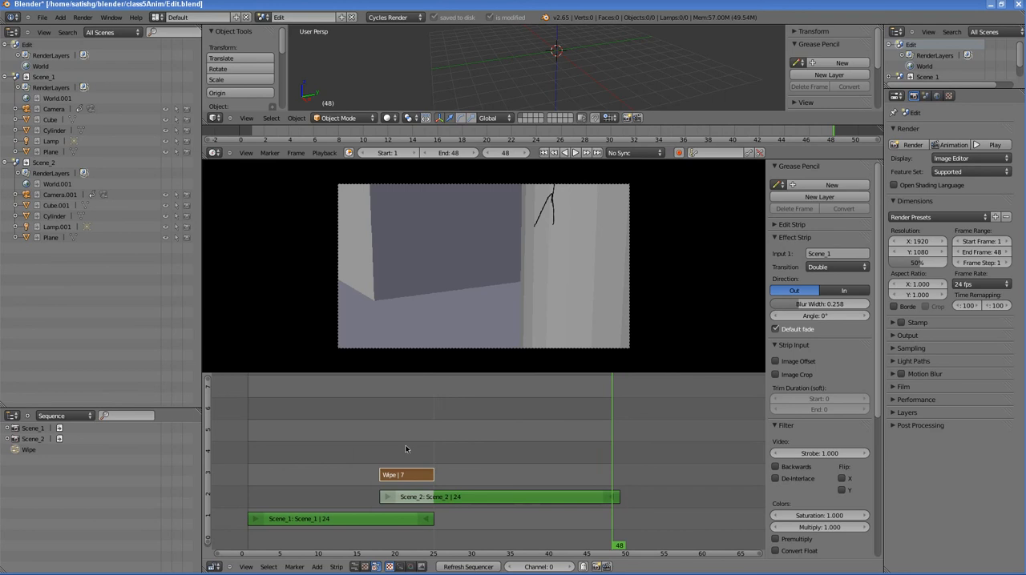
pyautogui.click(250, 567)
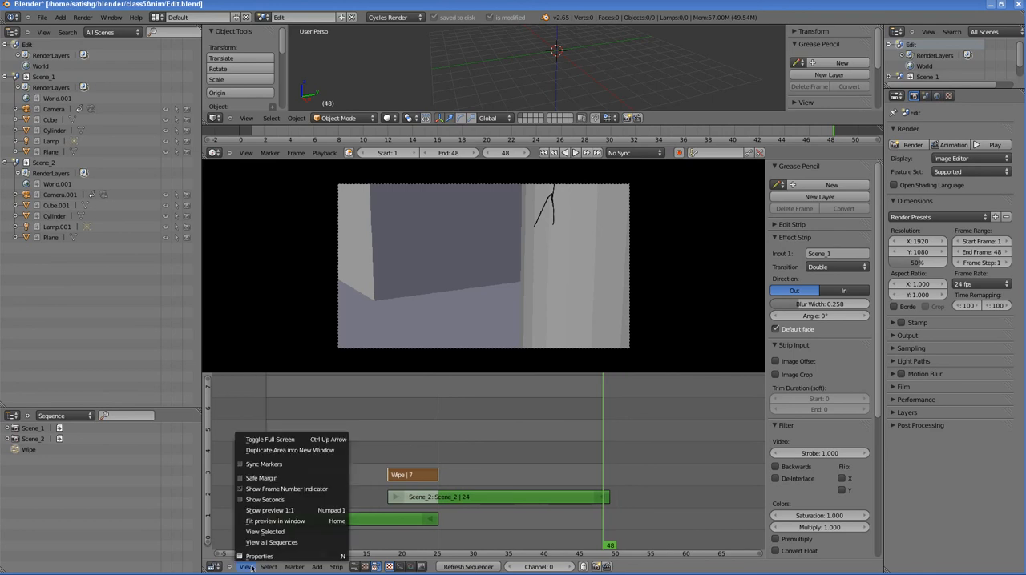
pyautogui.click(303, 523)
pyautogui.scroll(-2, 591, 248)
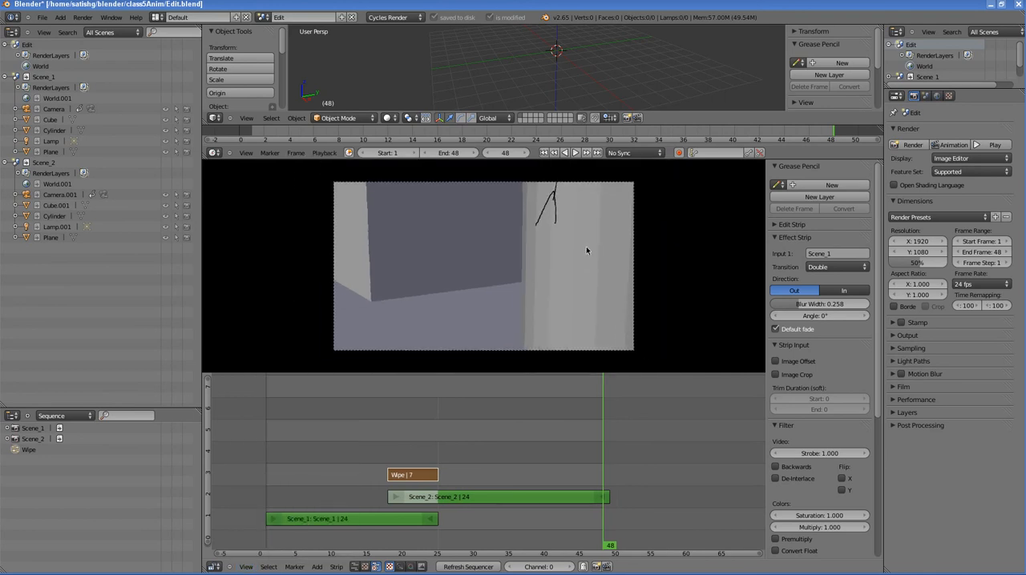
pyautogui.scroll(1, 586, 246)
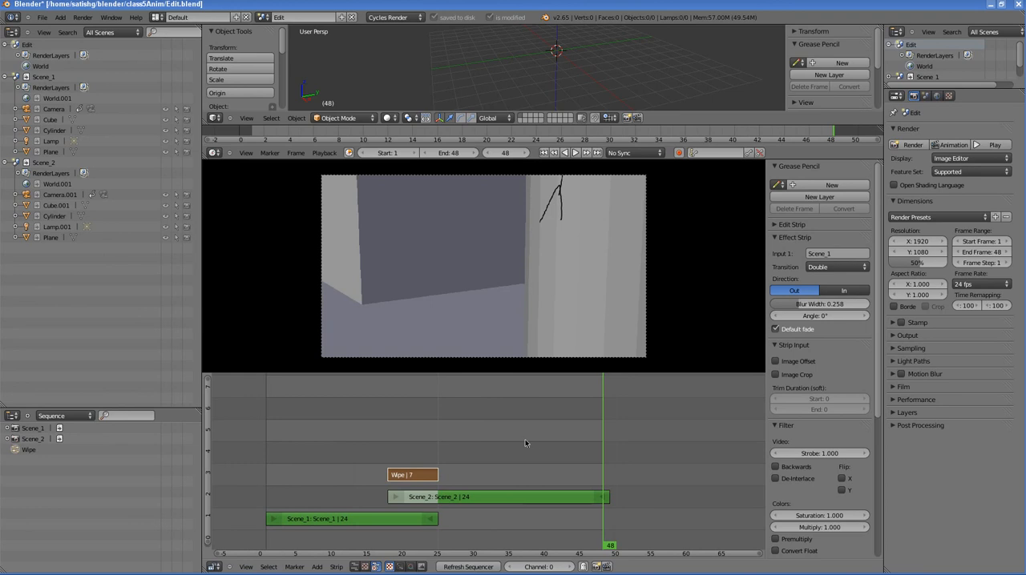
pyautogui.scroll(-2, 547, 454)
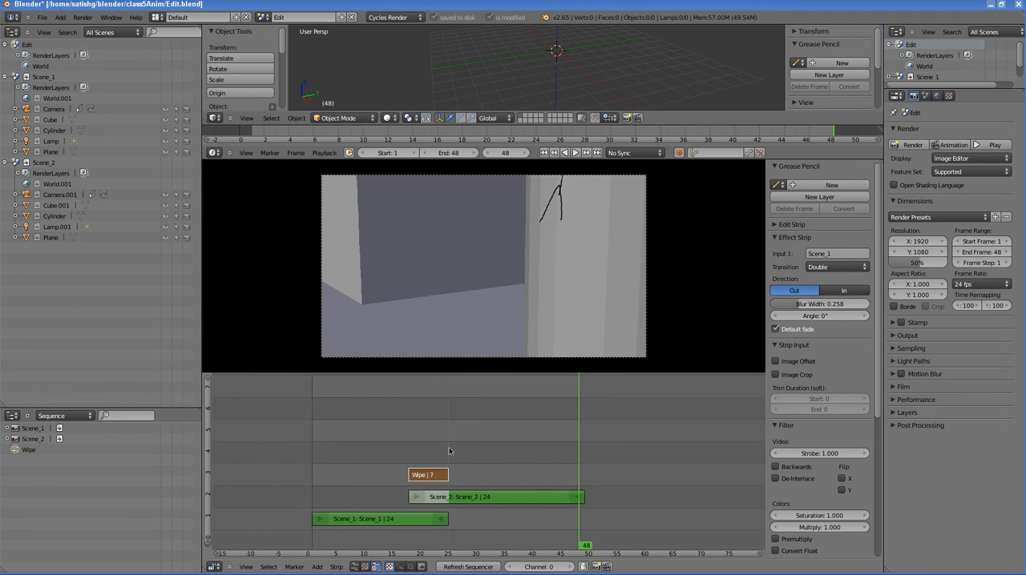
pyautogui.press('Home')
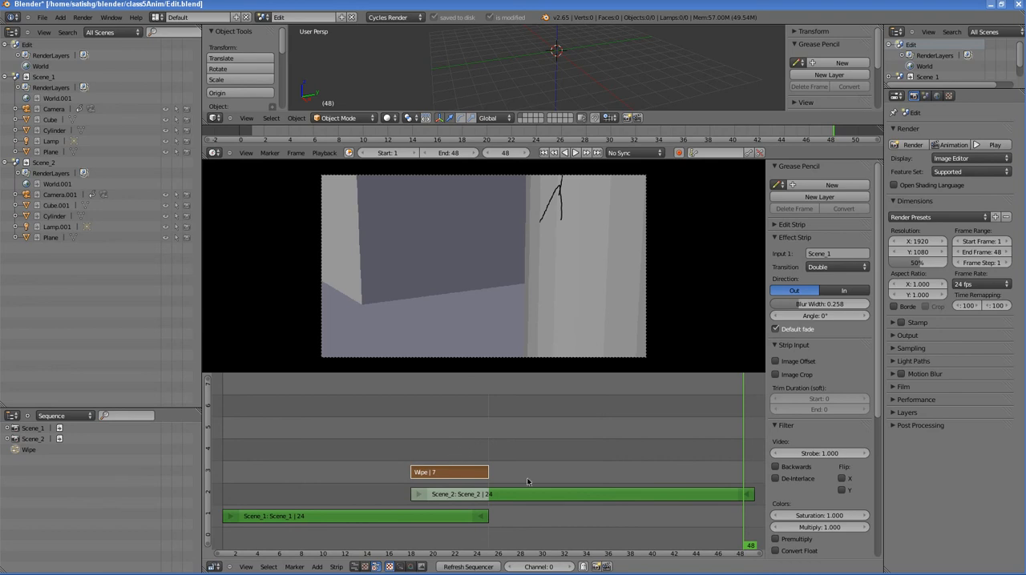
# Step: Scrub the sequence to frame 21 to check the wipe between the two scenes
pyautogui.scroll(-10, 505, 479)
pyautogui.scroll(8, 505, 478)
pyautogui.scroll(-13, 505, 478)
pyautogui.scroll(15, 505, 478)
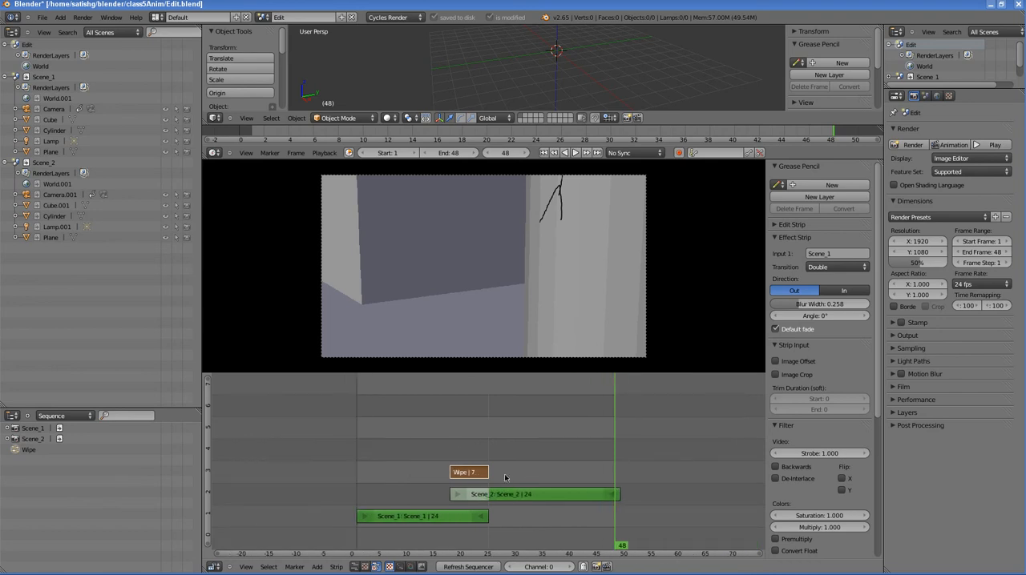
pyautogui.moveTo(414, 485); pyautogui.dragTo(445, 481)
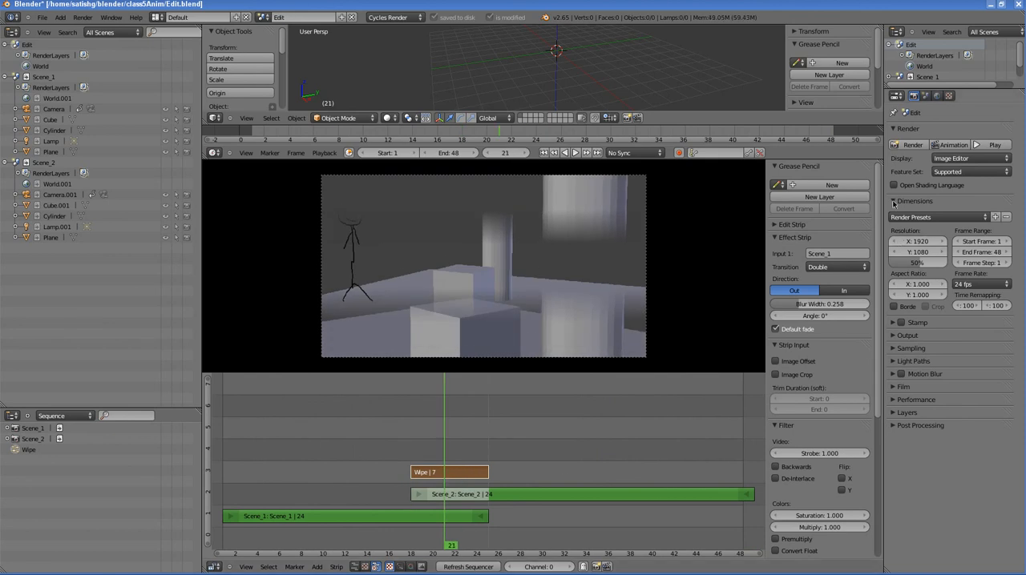
# Step: Set the render output path to //Edit_ and the file format to H.264
pyautogui.click(893, 202)
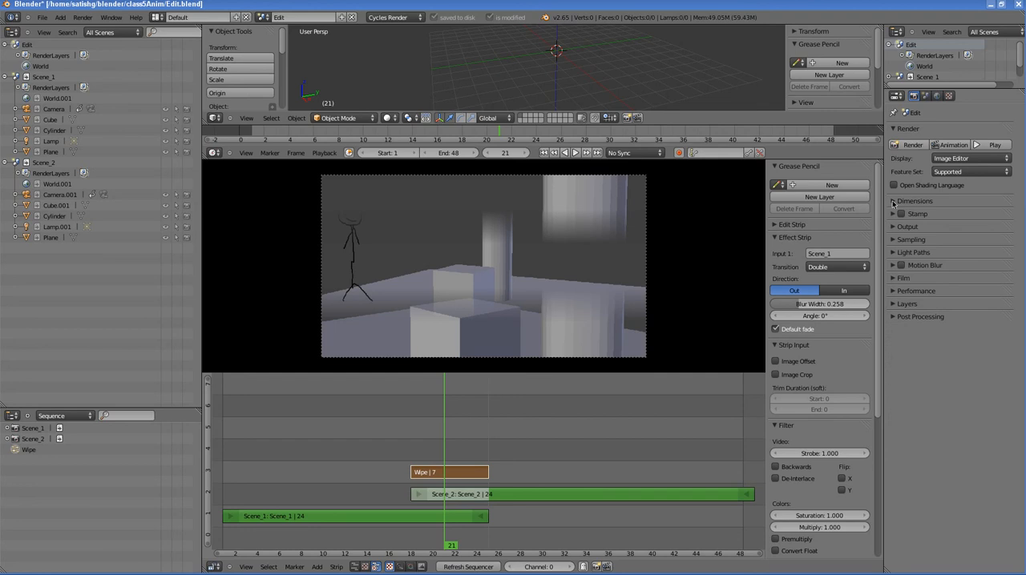
pyautogui.click(892, 228)
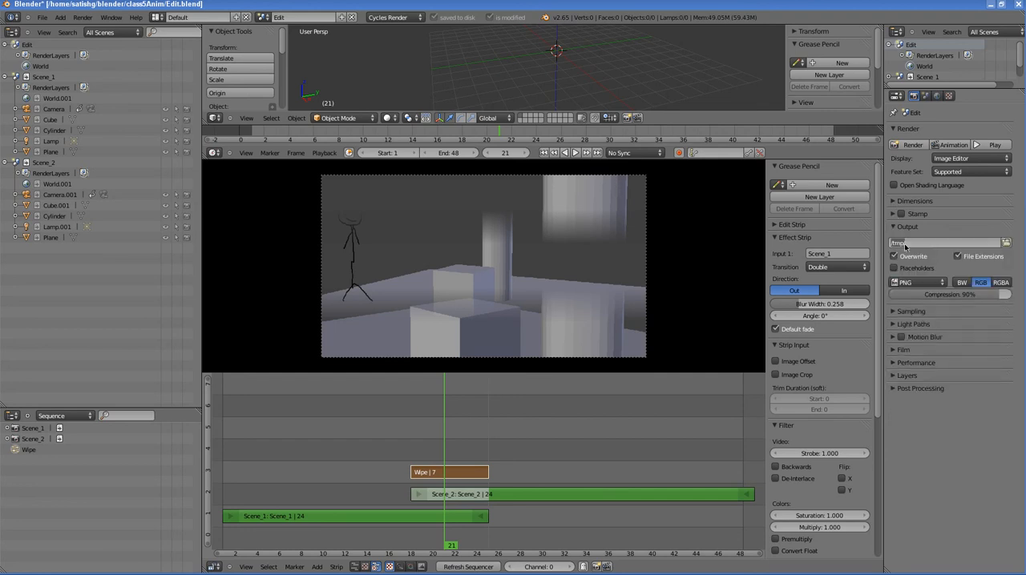
pyautogui.write('//Edit')
pyautogui.press('End')
pyautogui.write('_')
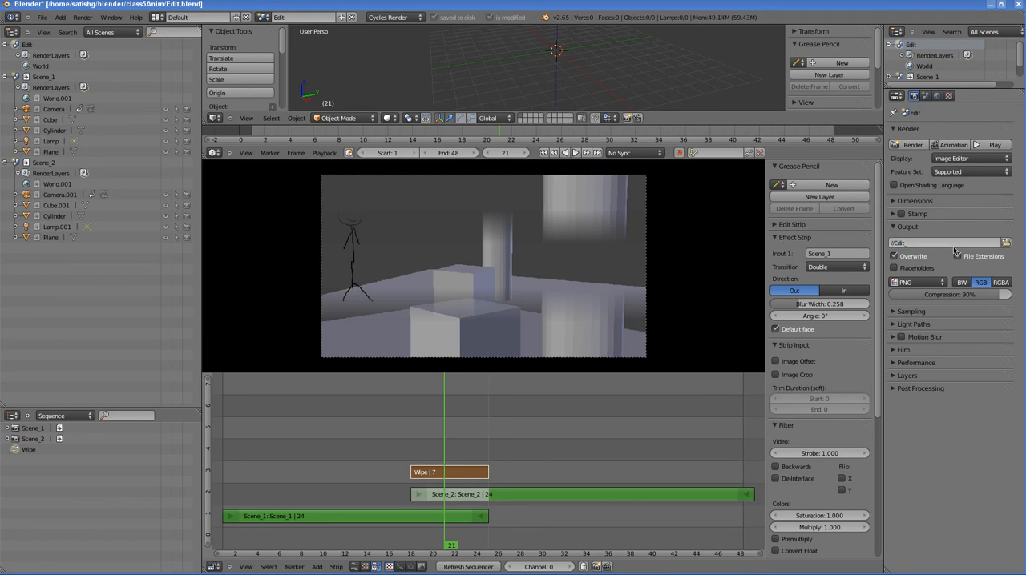
pyautogui.click(920, 283)
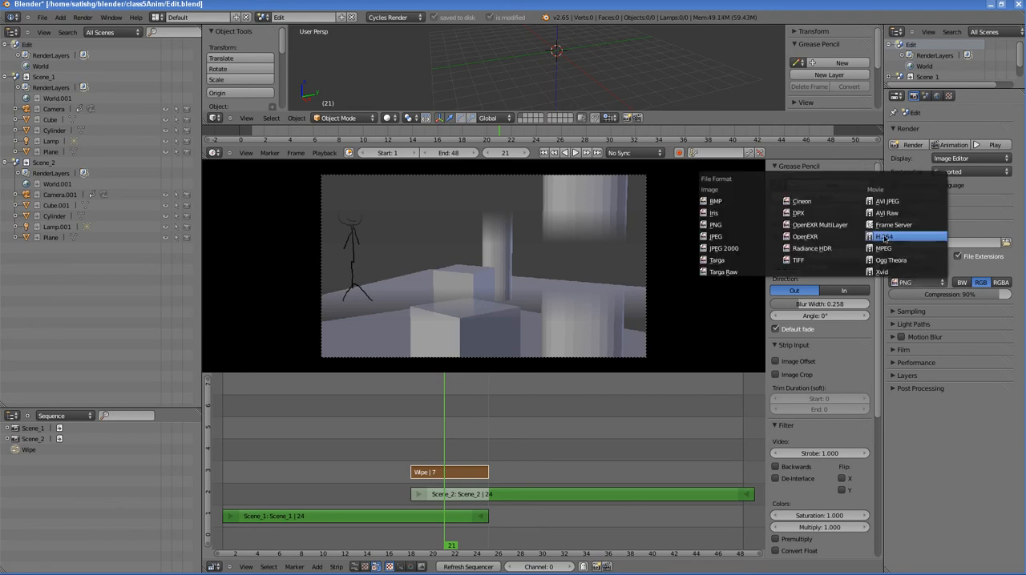
pyautogui.click(887, 237)
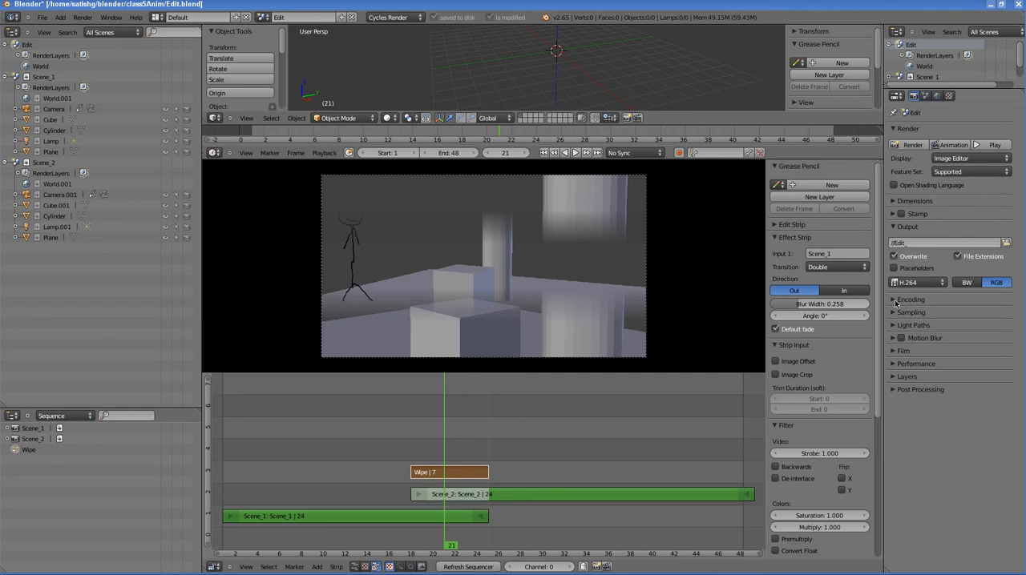
# Step: Expand the Encoding settings and review the container format, codec, bitrate and sampling options
pyautogui.click(894, 299)
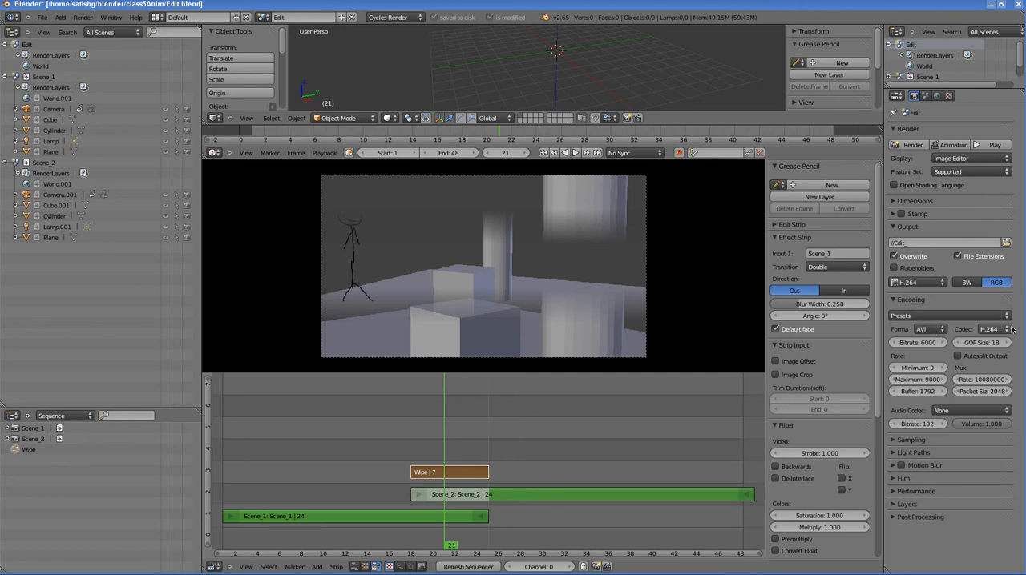
pyautogui.click(892, 440)
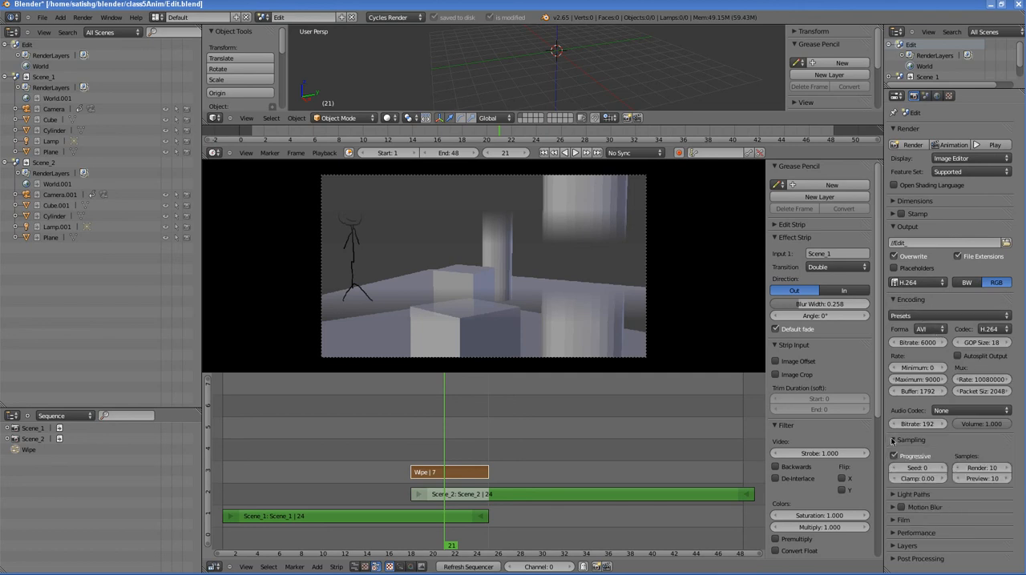
pyautogui.click(892, 440)
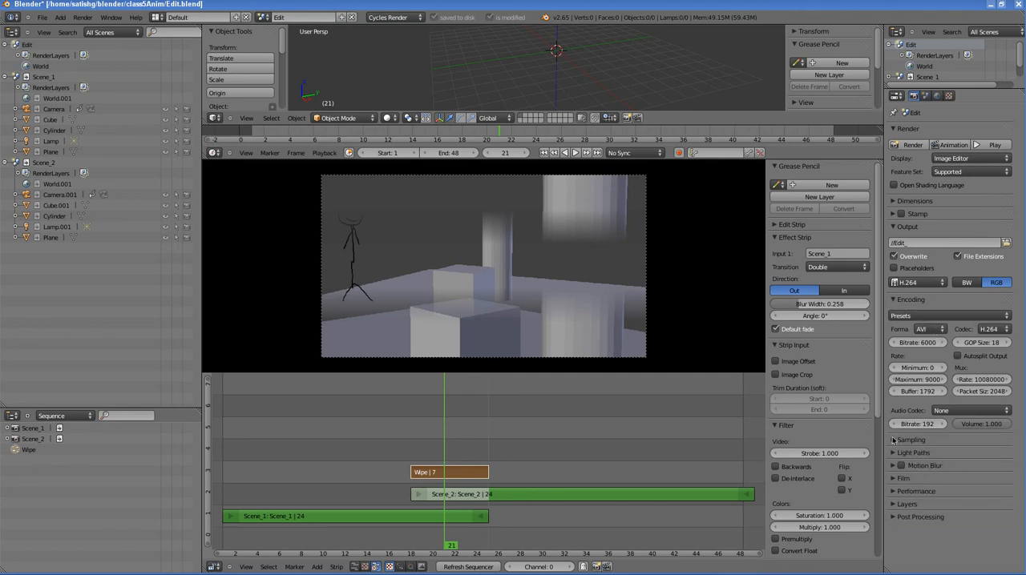
pyautogui.click(894, 299)
pyautogui.click(894, 300)
# Step: Start rendering the animation, check its frame progress in the Konsole shell, and cancel the render from Blender
pyautogui.click(950, 145)
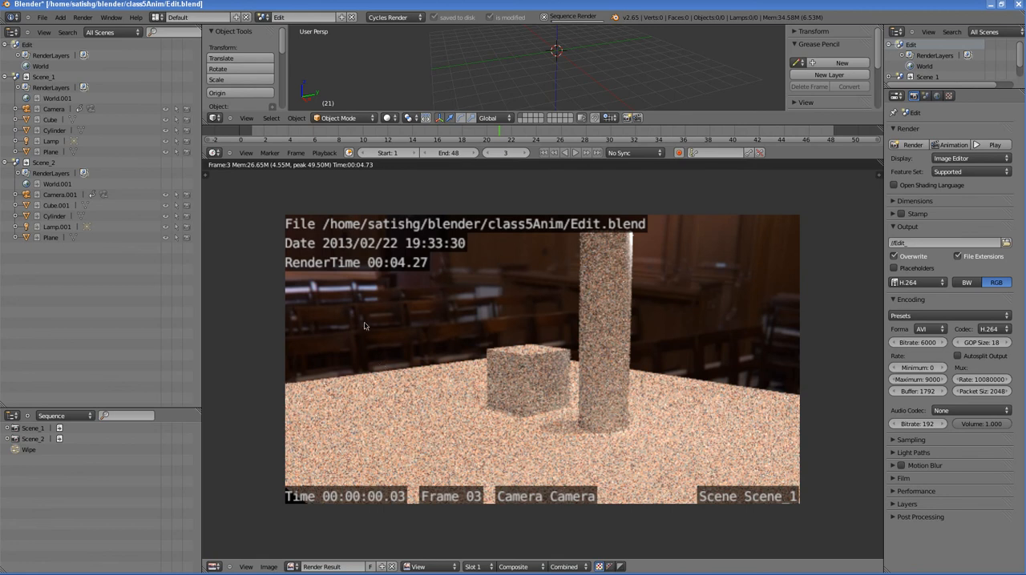
pyautogui.hotkey('alt', 'Tab')
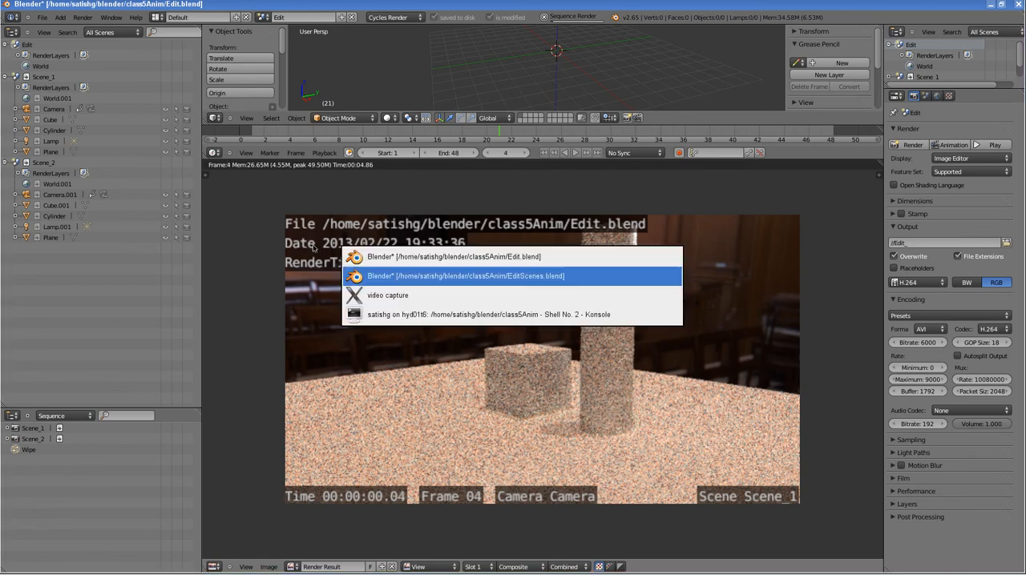
pyautogui.hotkey('alt', 'Tab')
pyautogui.hotkey('alt', 'Tab')
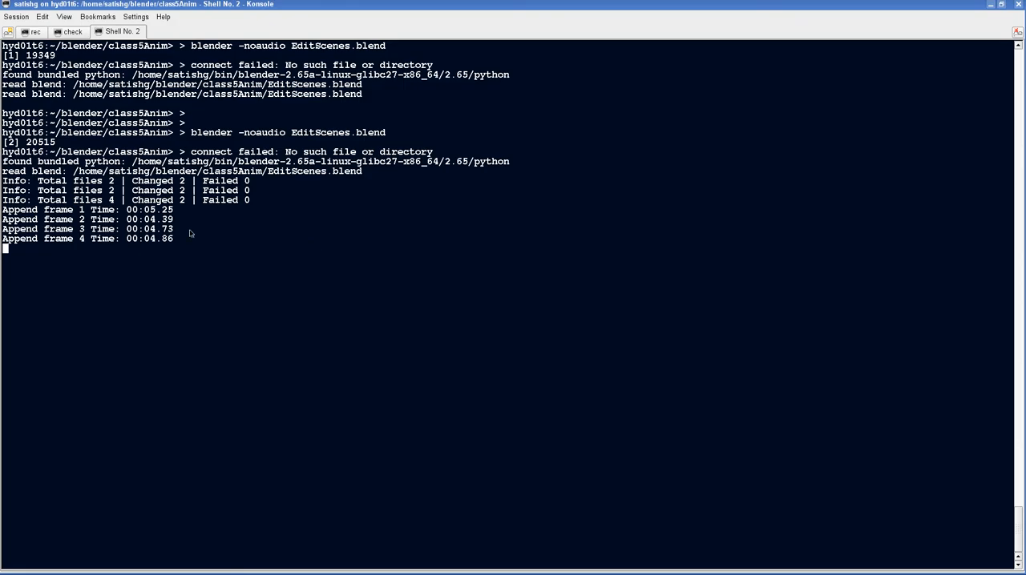
pyautogui.hotkey('alt', 'Tab')
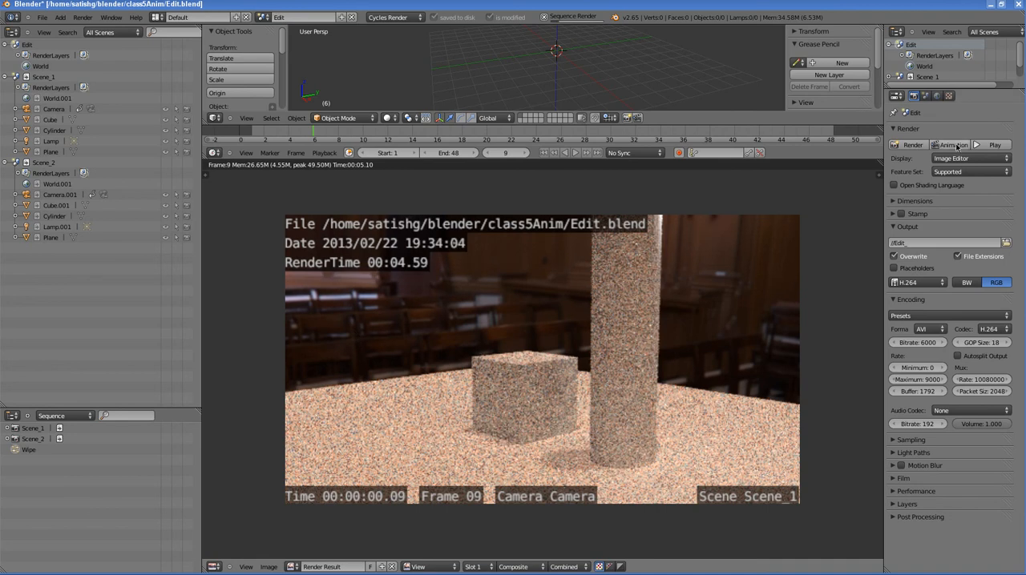
pyautogui.click(543, 16)
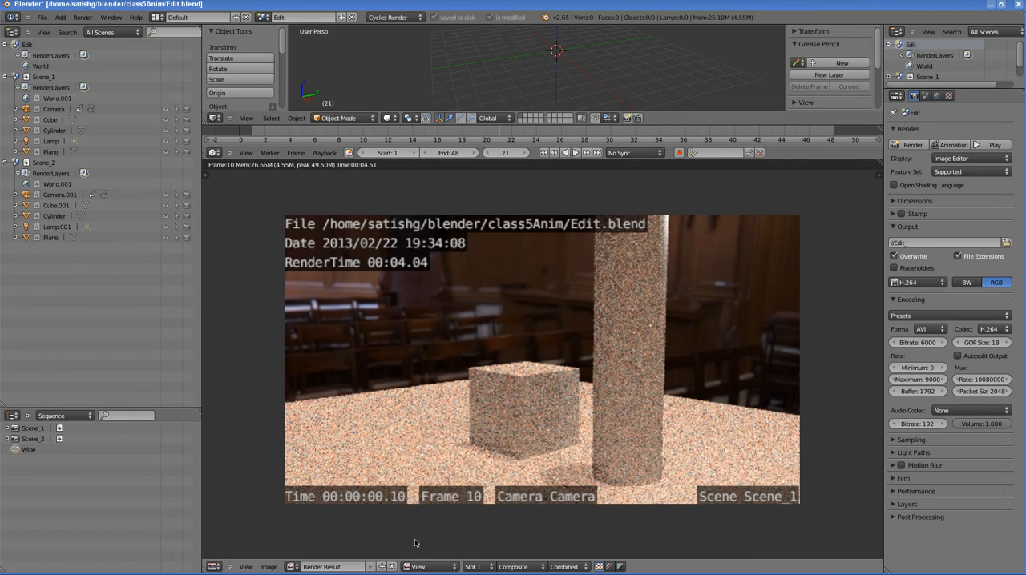
pyautogui.press('Escape')
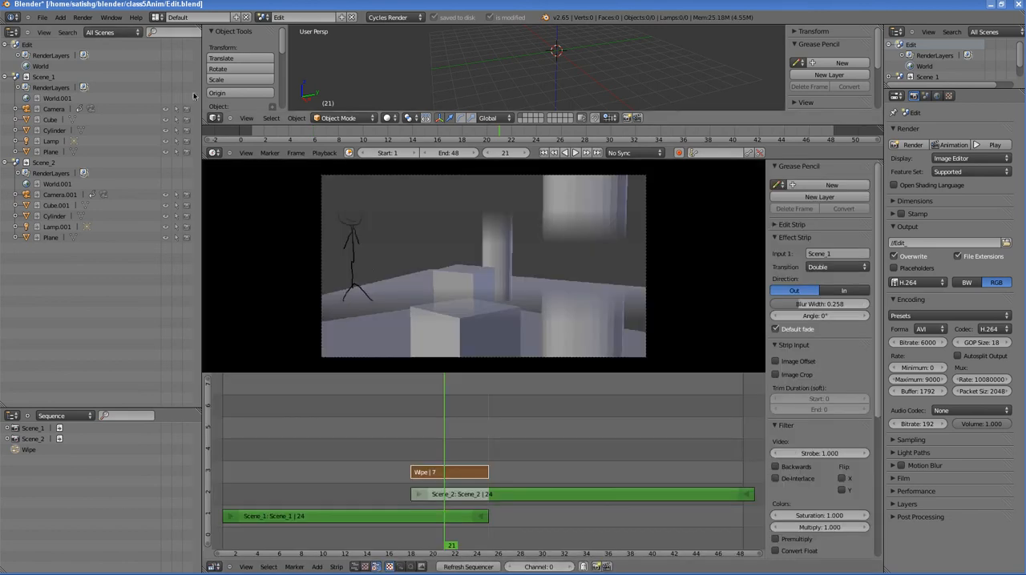
# Step: Save Edit.blend and expand the Scene_2 and Scene_1 entries in the Sequence outliner
pyautogui.click(41, 17)
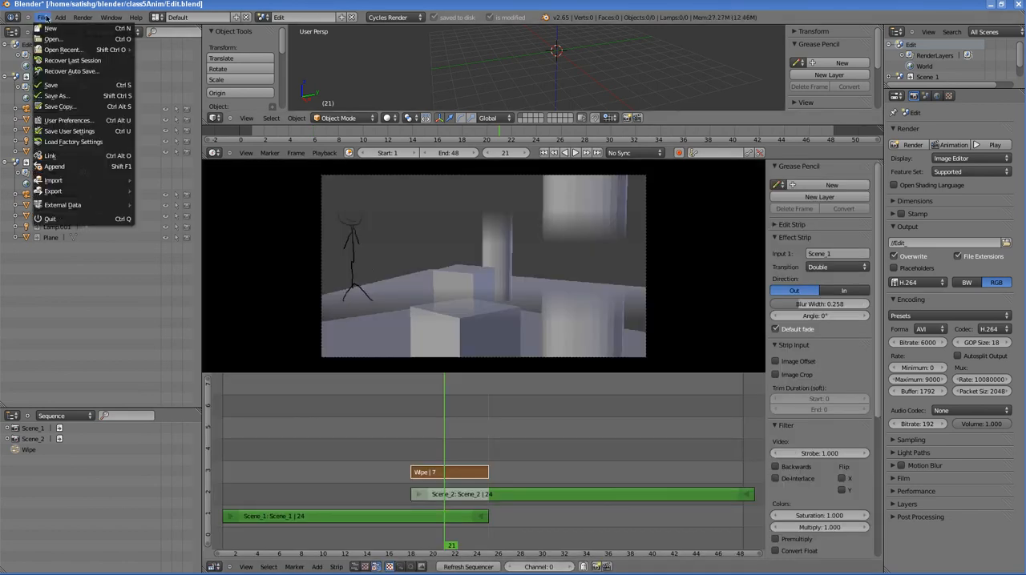
pyautogui.click(66, 85)
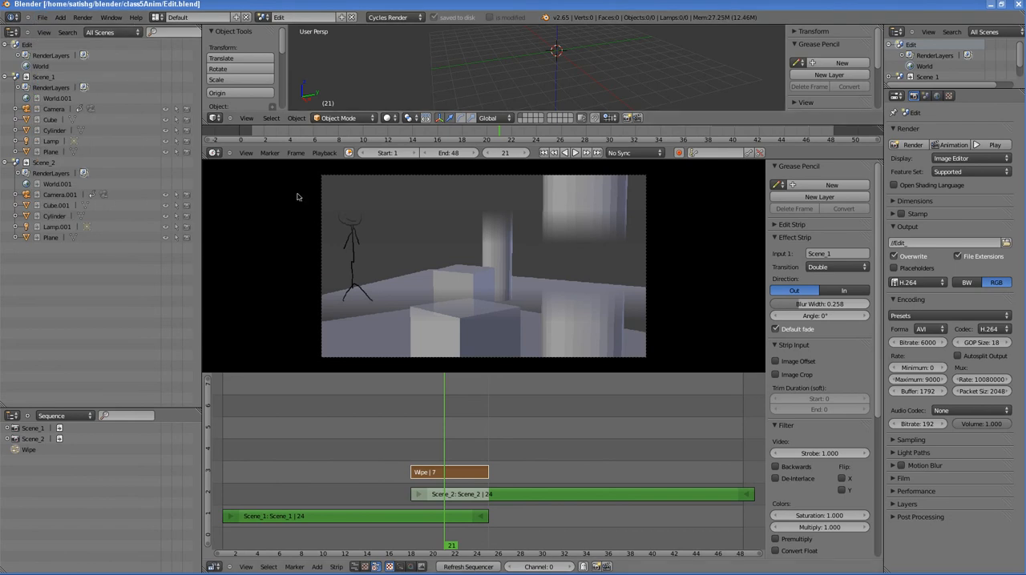
pyautogui.click(7, 439)
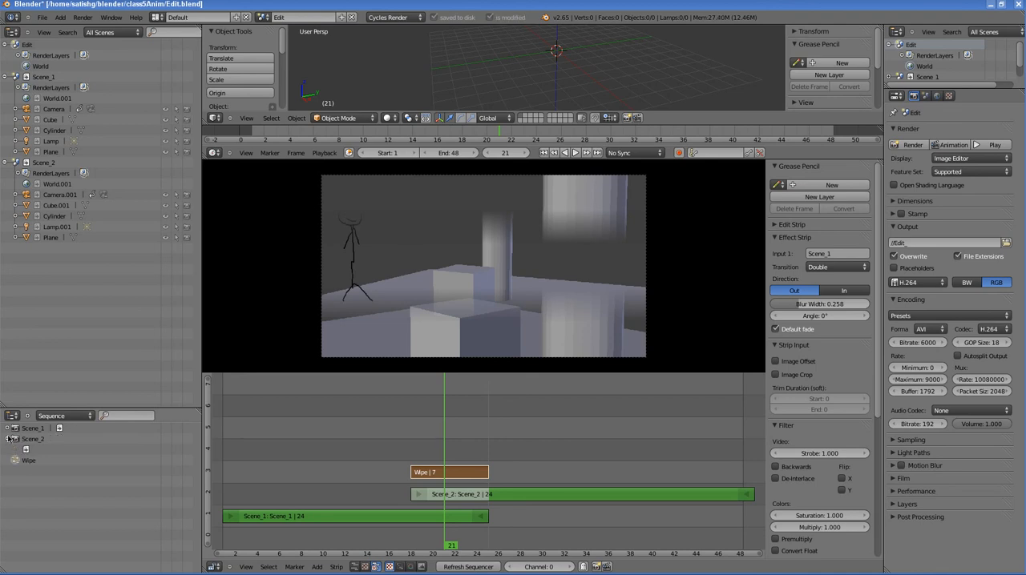
pyautogui.click(8, 429)
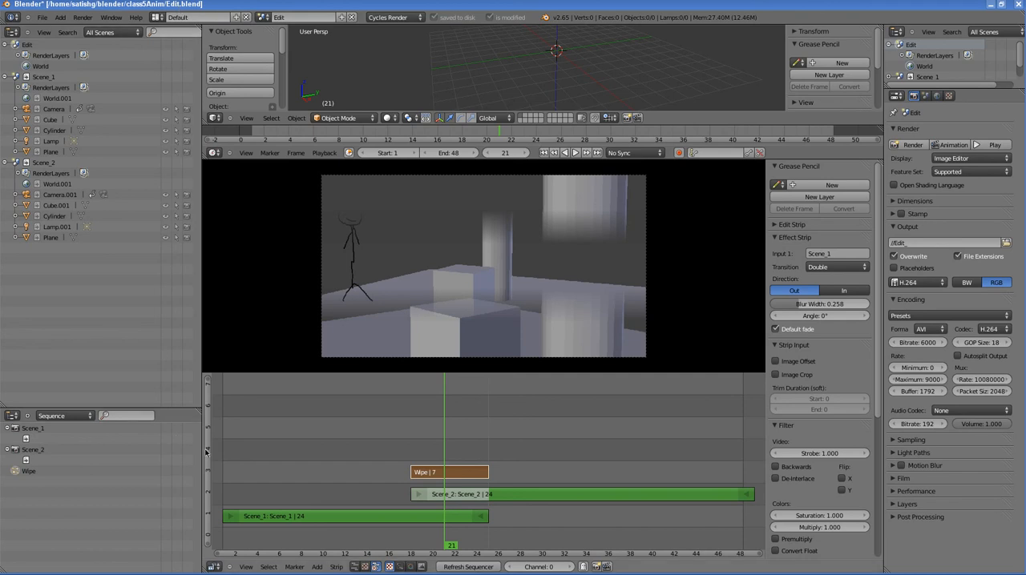
# Step: Switch from the Edit.blend window to the Konsole shell window
pyautogui.hotkey('alt', 'Tab')
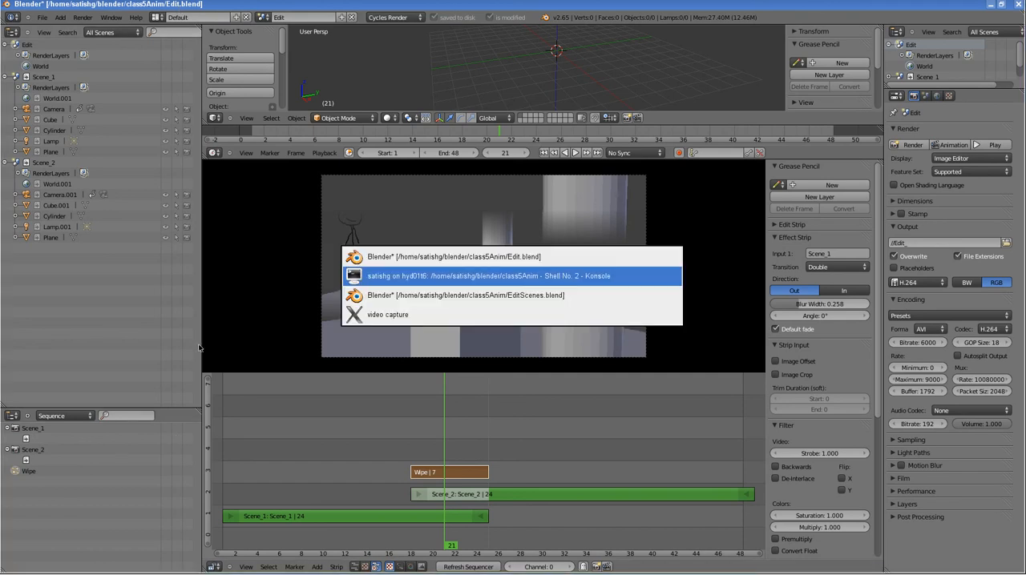